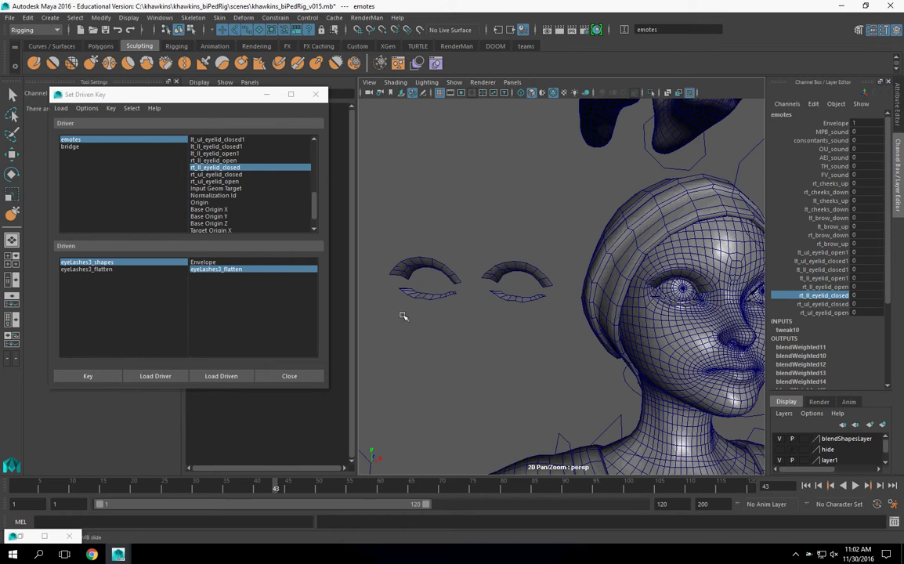
# Set the eyeLashes4_flatten weight on the outer lower eyelash to 0 and key it against the driver rt_ll_eyelid_closed at 0.
pyautogui.moveTo(427, 300); pyautogui.dragTo(433, 303)
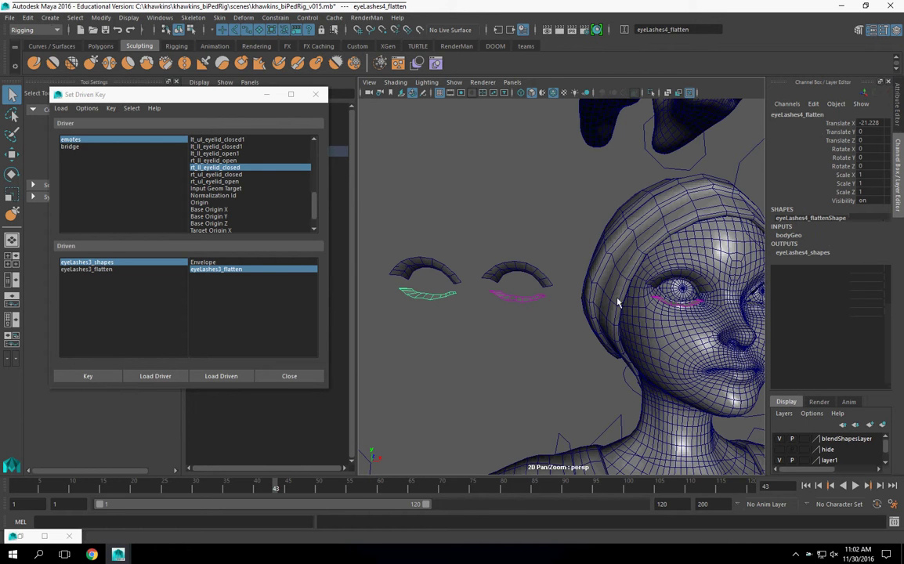
pyautogui.click(799, 252)
pyautogui.doubleClick(870, 270)
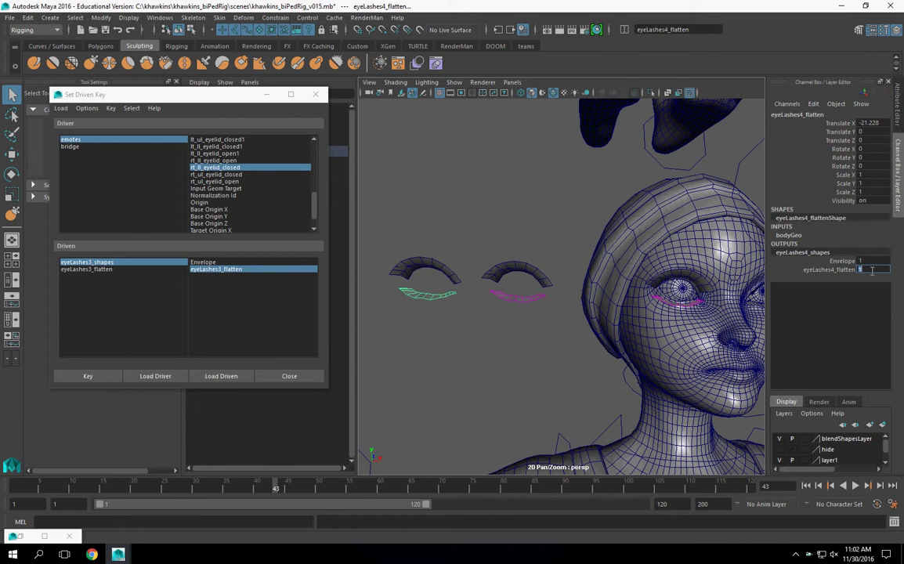
pyautogui.write('0')
pyautogui.press('Return')
pyautogui.click(88, 378)
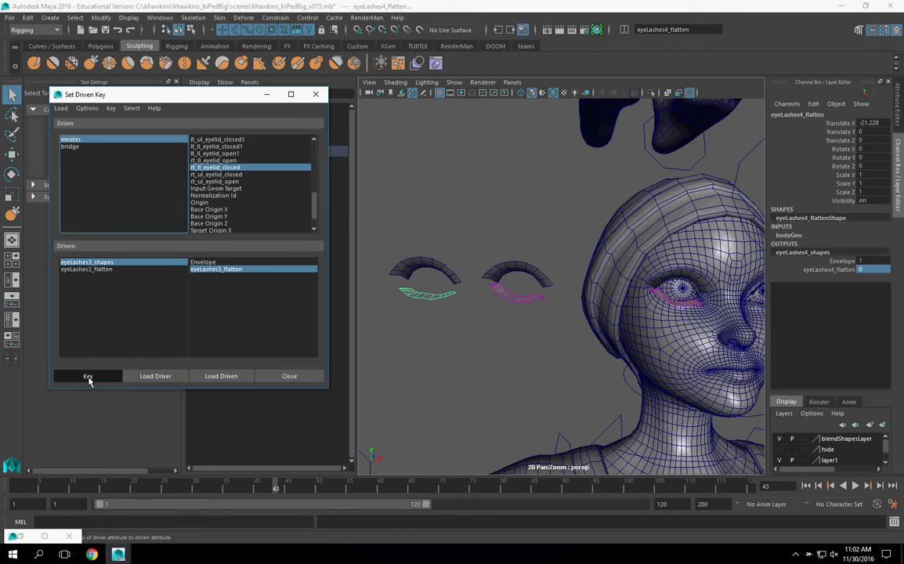
# Set the emotes driver rt_ll_eyelid_closed to 1, set the eyeLashes4_flatten weight to 1, and set the second driven key.
pyautogui.click(100, 140)
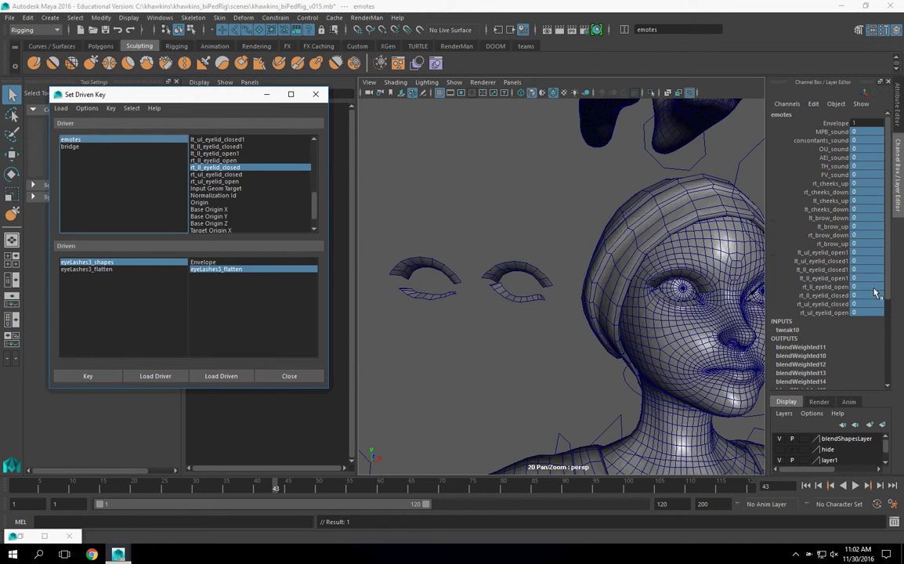
pyautogui.click(834, 299)
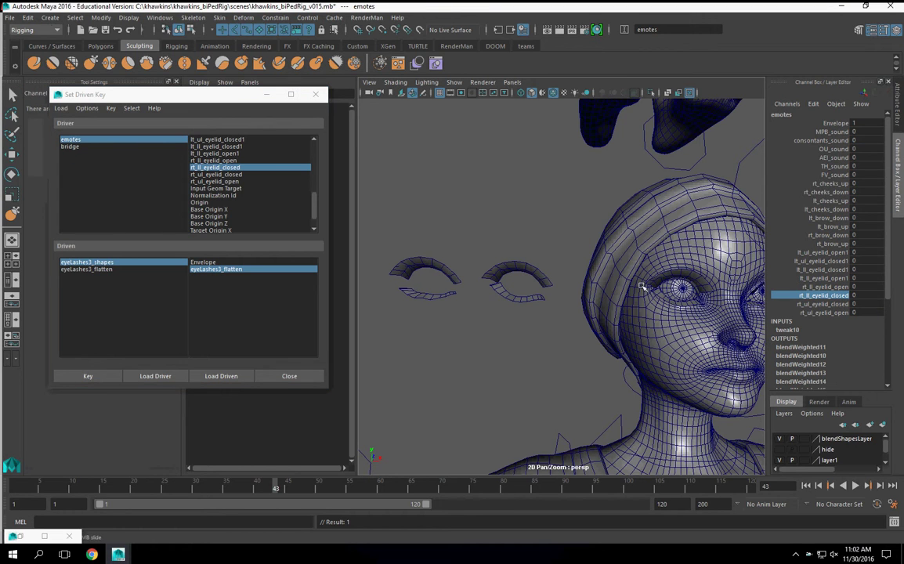
pyautogui.moveTo(644, 287); pyautogui.dragTo(699, 287, button='middle')
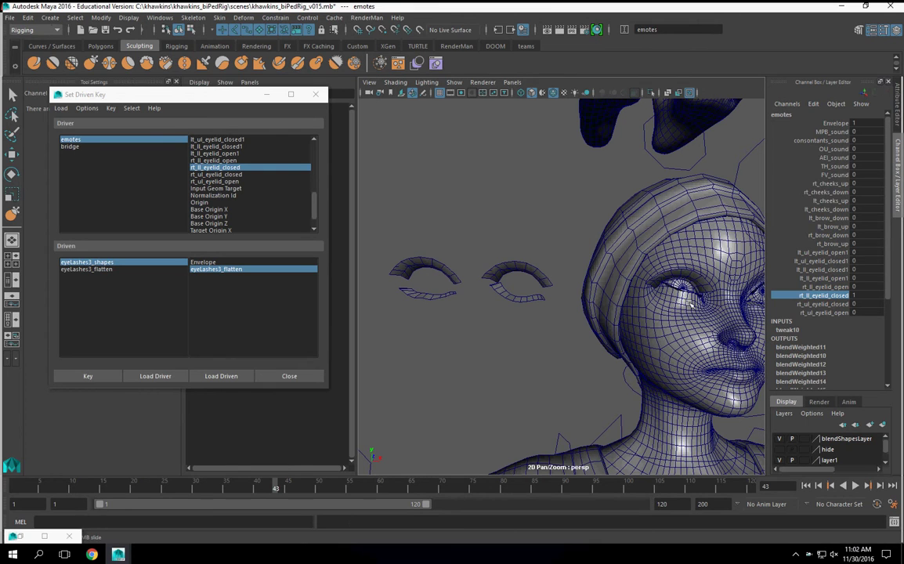
pyautogui.click(421, 297)
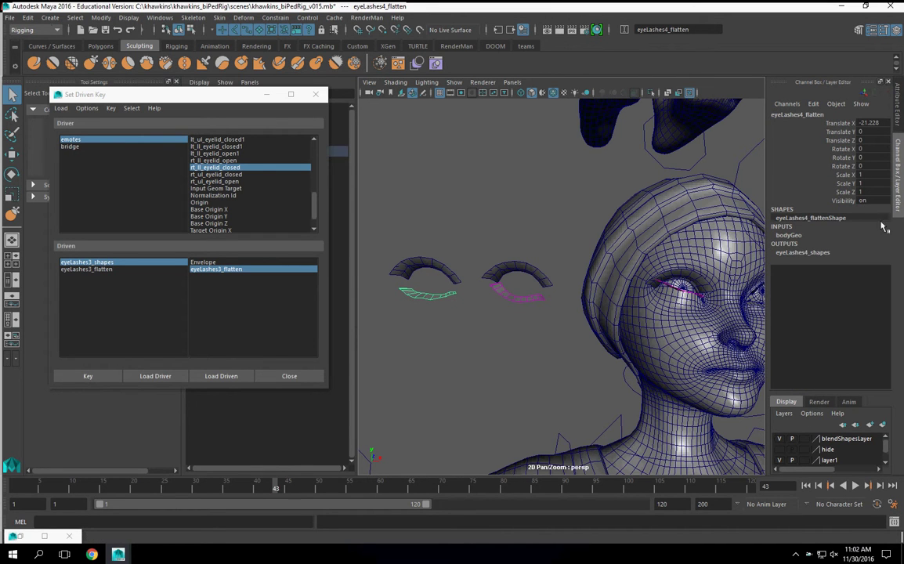
pyautogui.click(803, 252)
pyautogui.click(871, 271)
pyautogui.write('1')
pyautogui.press('Return')
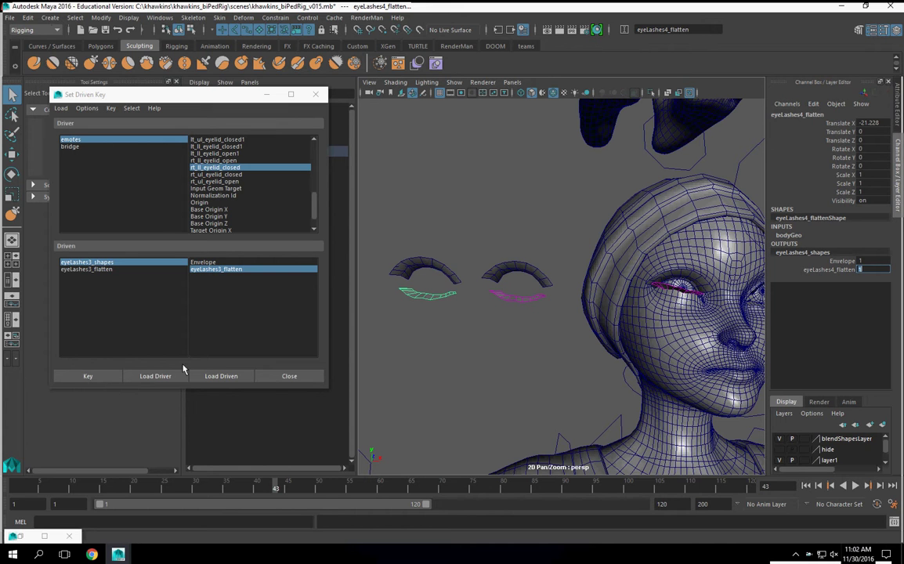
pyautogui.click(86, 376)
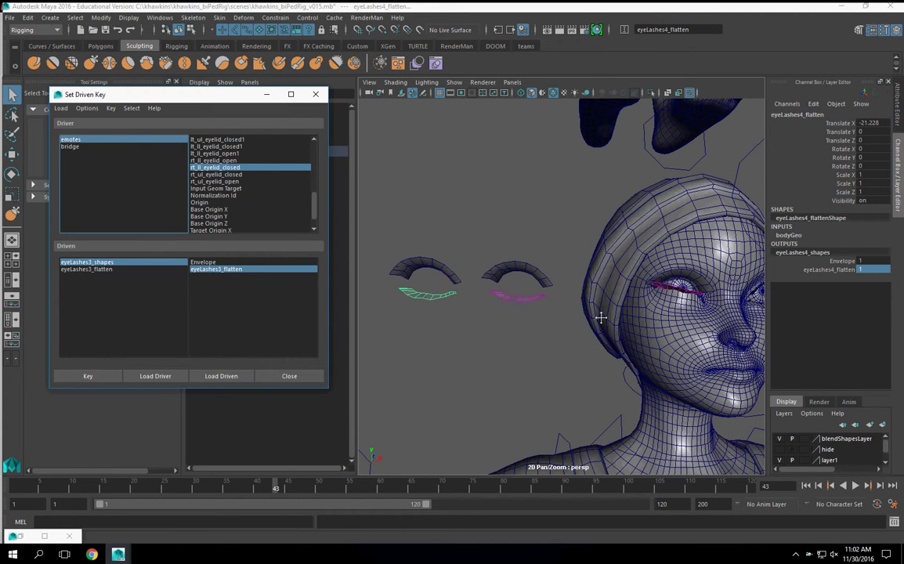
# Vary rt_ll_eyelid_closed on emotes and examine how the right lower eyelashes follow the closing eyelid.
pyautogui.scroll(-3, 577, 319)
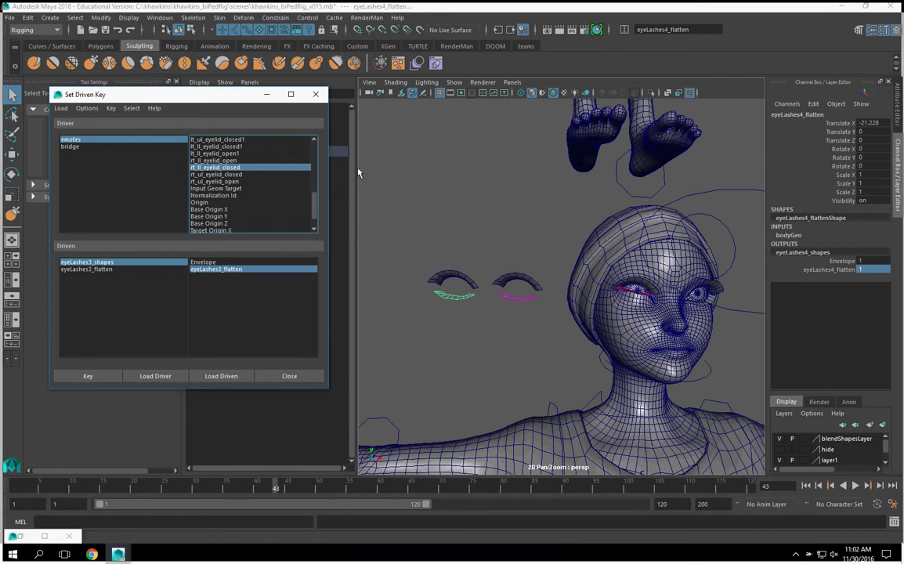
pyautogui.click(135, 140)
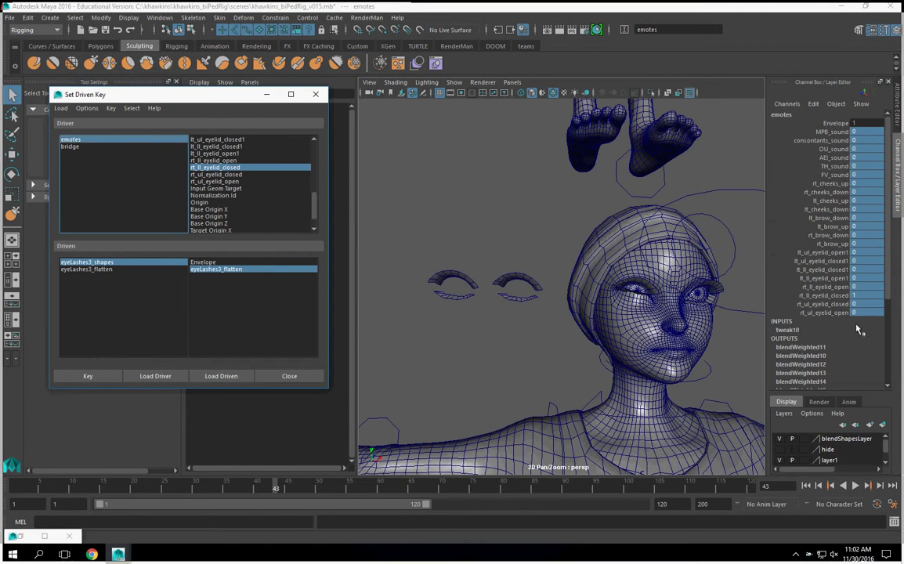
pyautogui.click(856, 329)
pyautogui.click(828, 171)
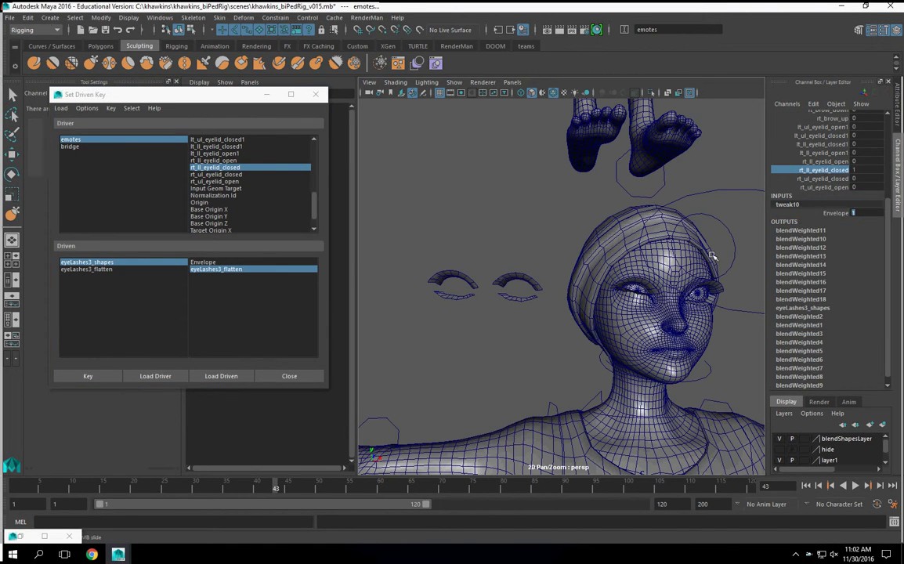
pyautogui.keyDown('alt'); pyautogui.moveTo(648, 243); pyautogui.dragTo(632, 277); pyautogui.keyUp('alt')
pyautogui.scroll(5, 633, 277)
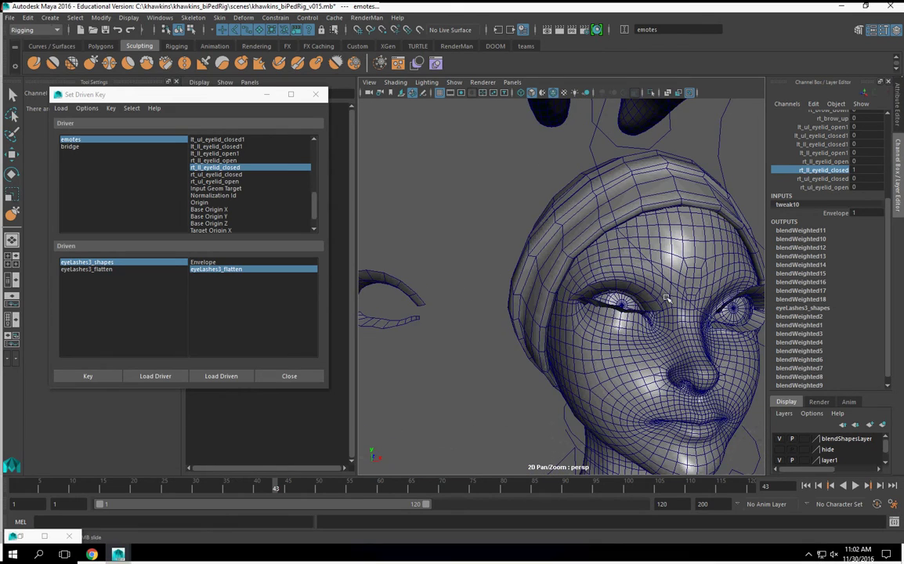
pyautogui.moveTo(668, 299); pyautogui.dragTo(603, 317, button='middle')
pyautogui.scroll(5, 604, 318)
pyautogui.scroll(-8, 603, 315)
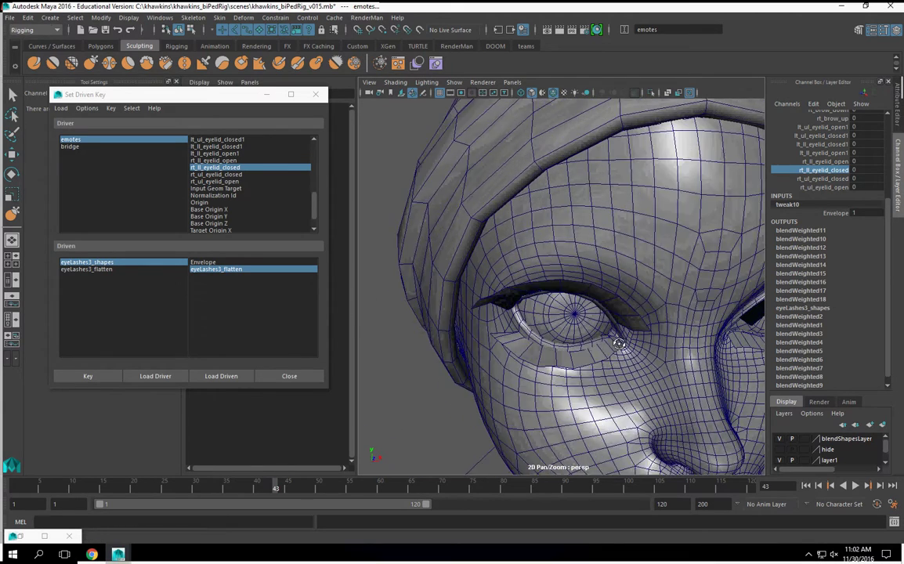
pyautogui.keyDown('alt'); pyautogui.moveTo(605, 345); pyautogui.dragTo(649, 326); pyautogui.keyUp('alt')
pyautogui.moveTo(639, 327); pyautogui.dragTo(723, 337, button='middle')
pyautogui.keyDown('alt'); pyautogui.moveTo(722, 338); pyautogui.dragTo(799, 336); pyautogui.keyUp('alt')
# Check the eyeLashes4_flatten weight on the outer lower eyelash mesh.
pyautogui.click(552, 290)
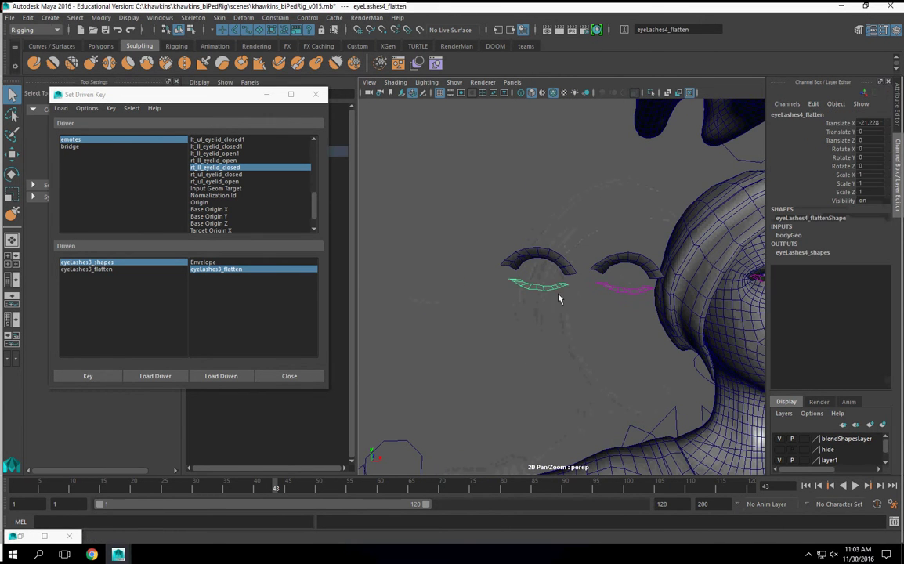
pyautogui.click(811, 251)
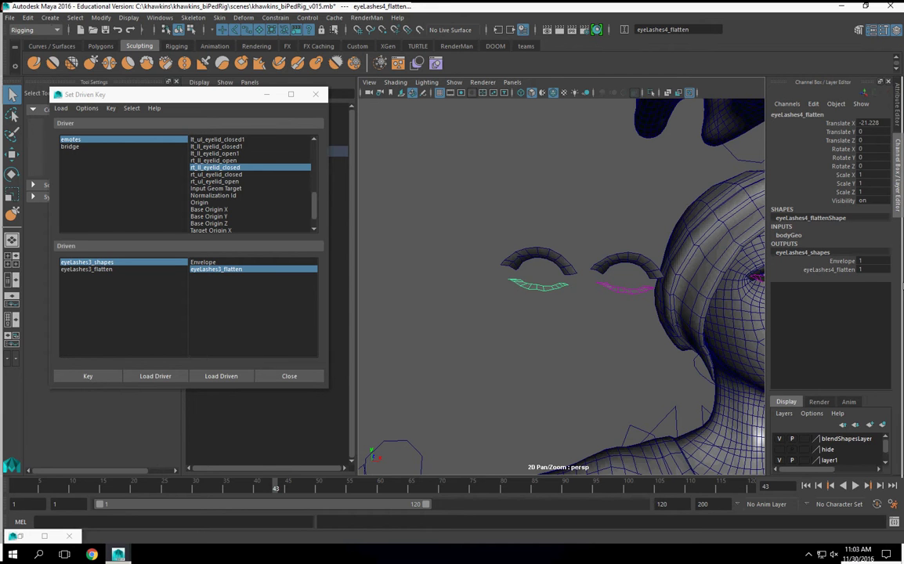
pyautogui.keyDown('alt'); pyautogui.moveTo(545, 257); pyautogui.dragTo(443, 267, button='middle'); pyautogui.keyUp('alt')
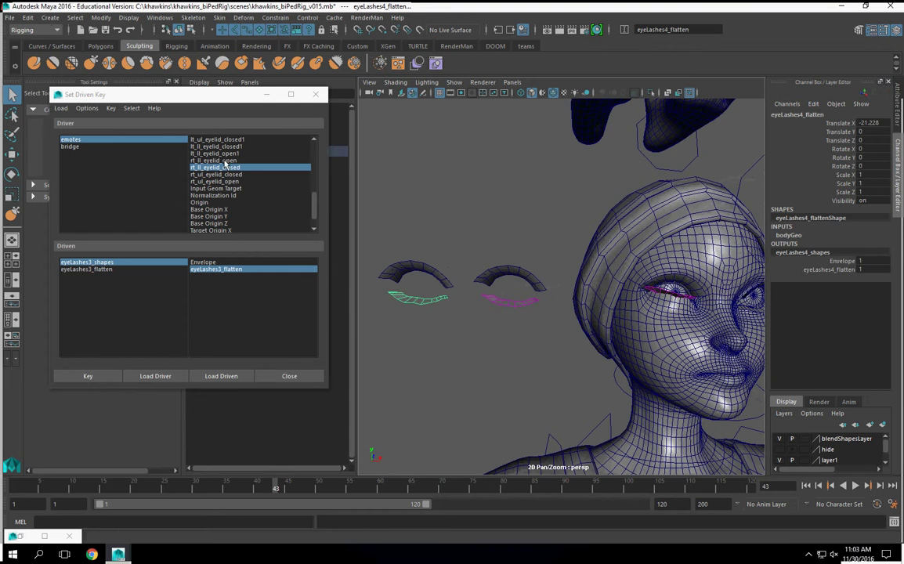
# Set rt_ll_eyelid_closed to 0 on emotes and eyeLashes3_flatten to 0 on eyeLashes3_shapes, and set a driven key.
pyautogui.click(160, 139)
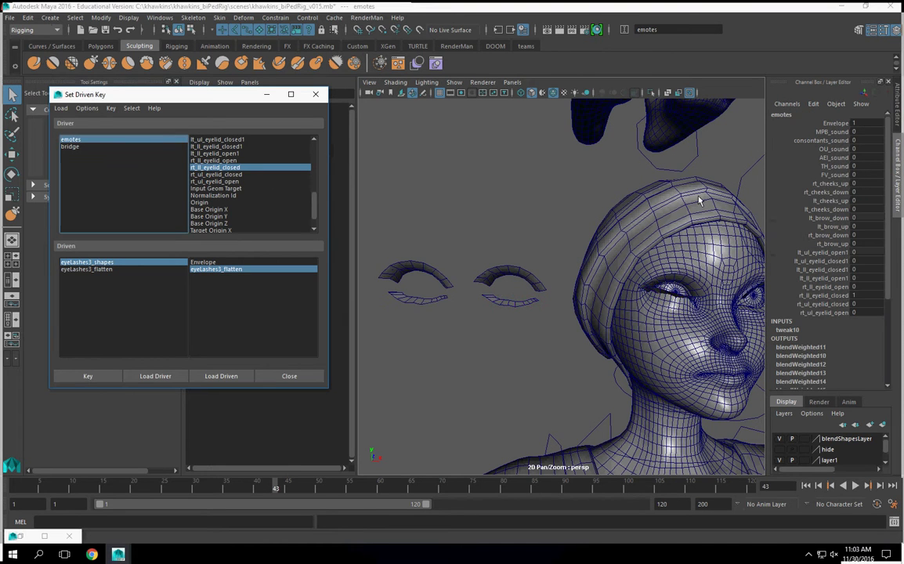
pyautogui.click(868, 295)
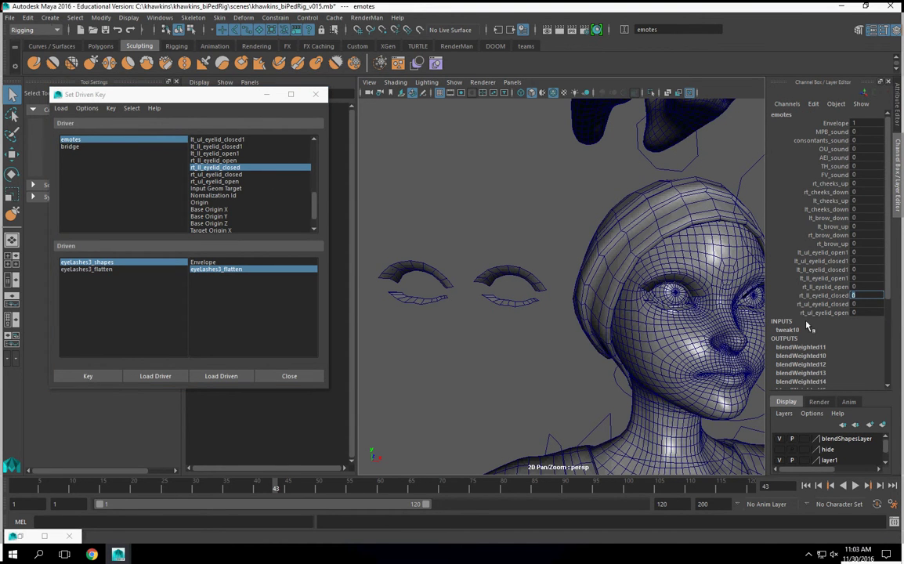
pyautogui.click(822, 296)
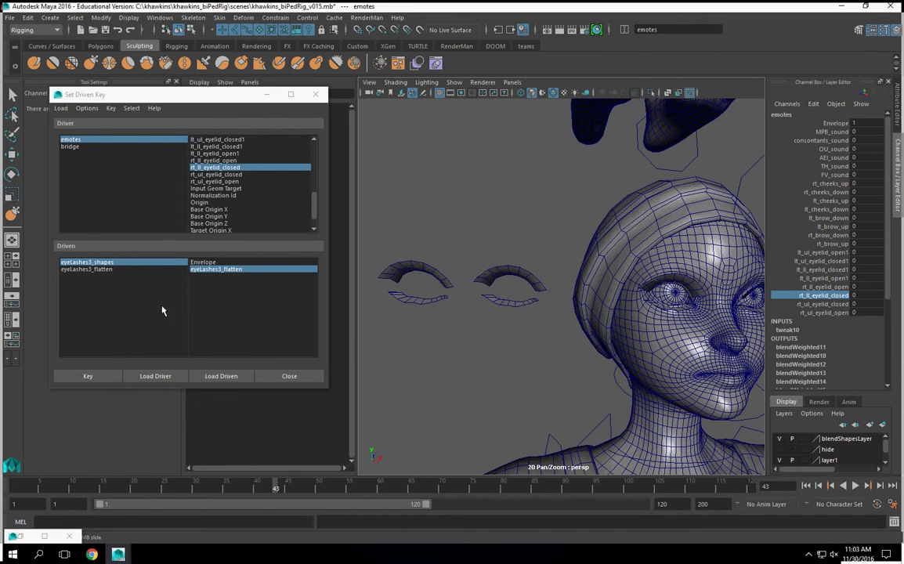
pyautogui.click(114, 265)
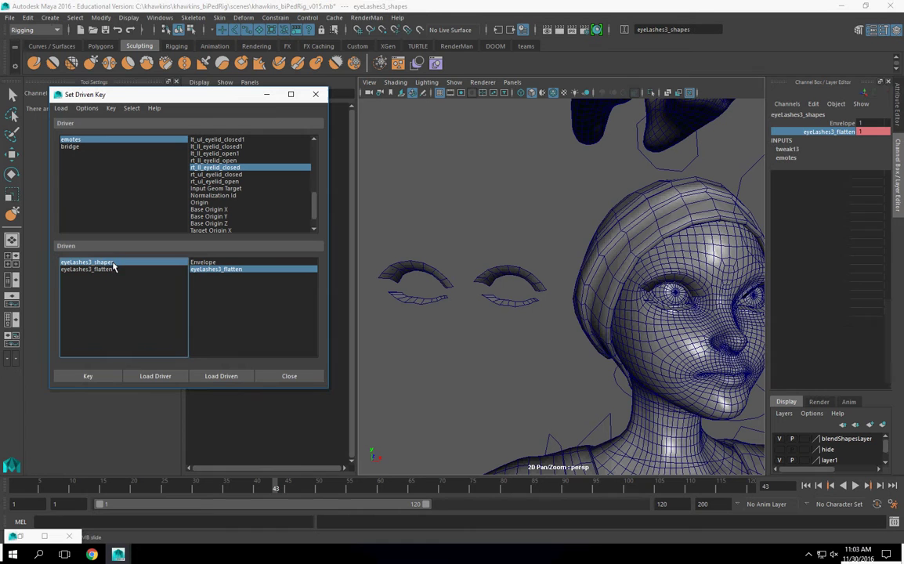
pyautogui.doubleClick(868, 133)
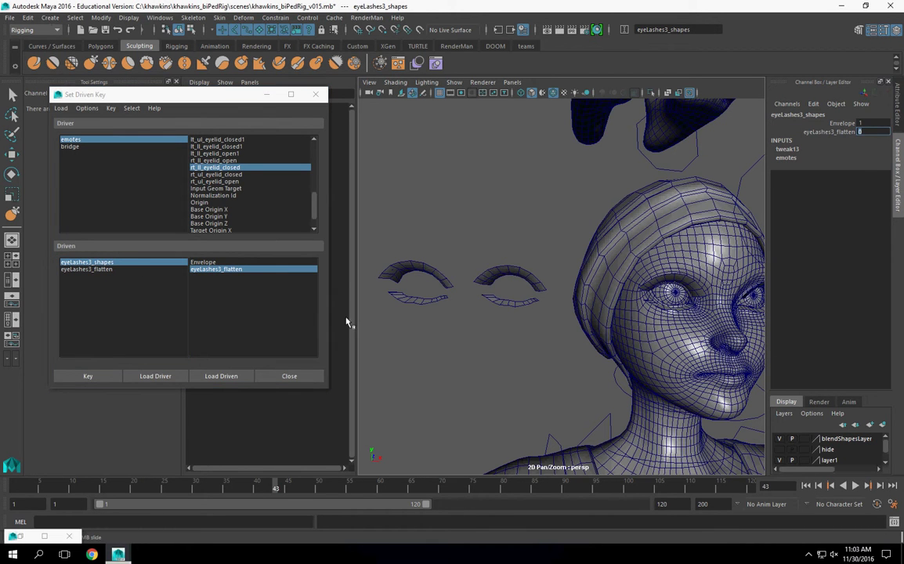
pyautogui.click(95, 376)
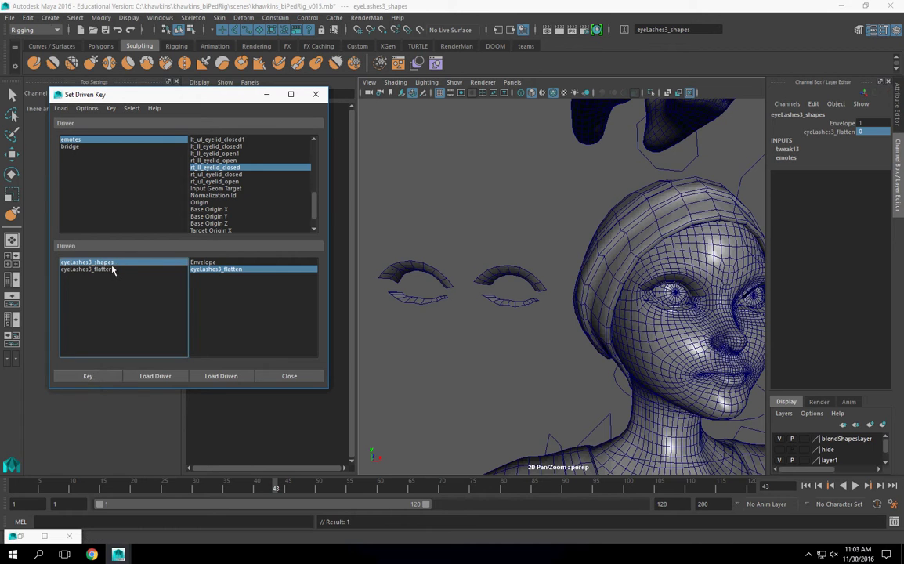
pyautogui.press('q')
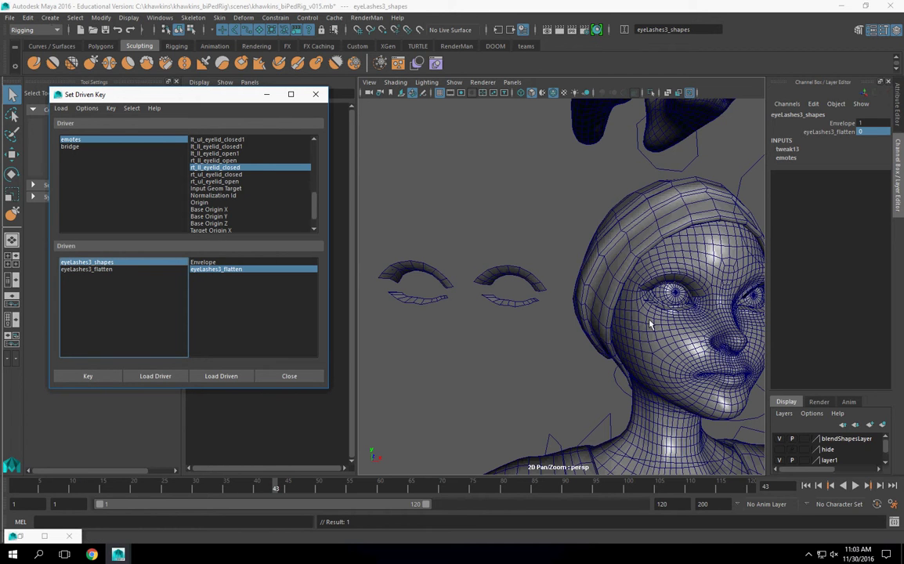
# Set rt_ll_eyelid_closed to 1 on emotes and key eyeLashes3_flatten on eyeLashes3_shapes at 1.
pyautogui.click(148, 141)
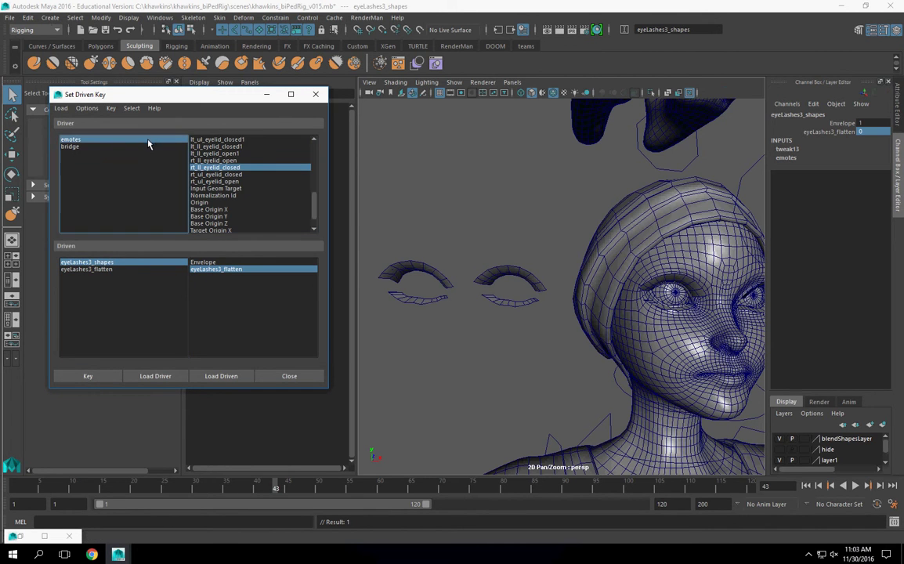
pyautogui.click(822, 297)
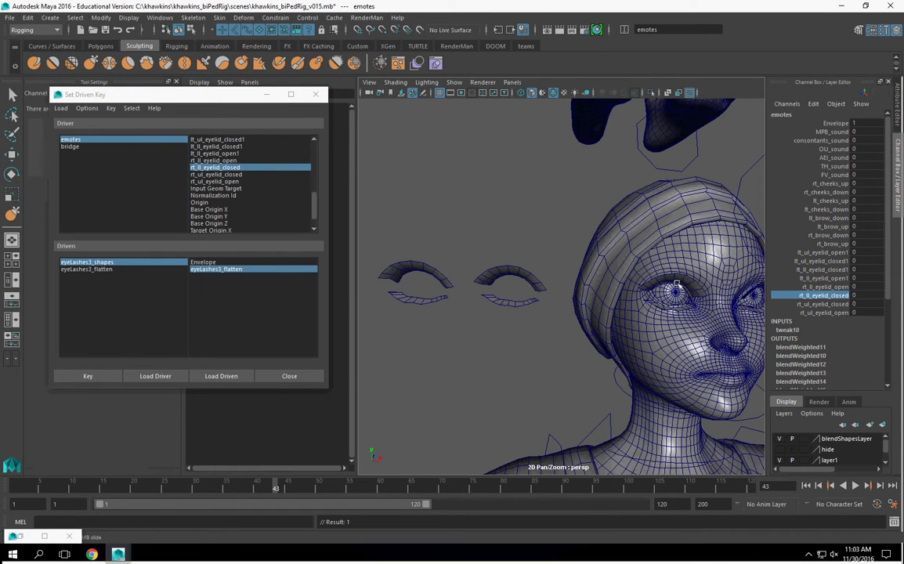
pyautogui.moveTo(674, 282); pyautogui.dragTo(739, 272, button='middle')
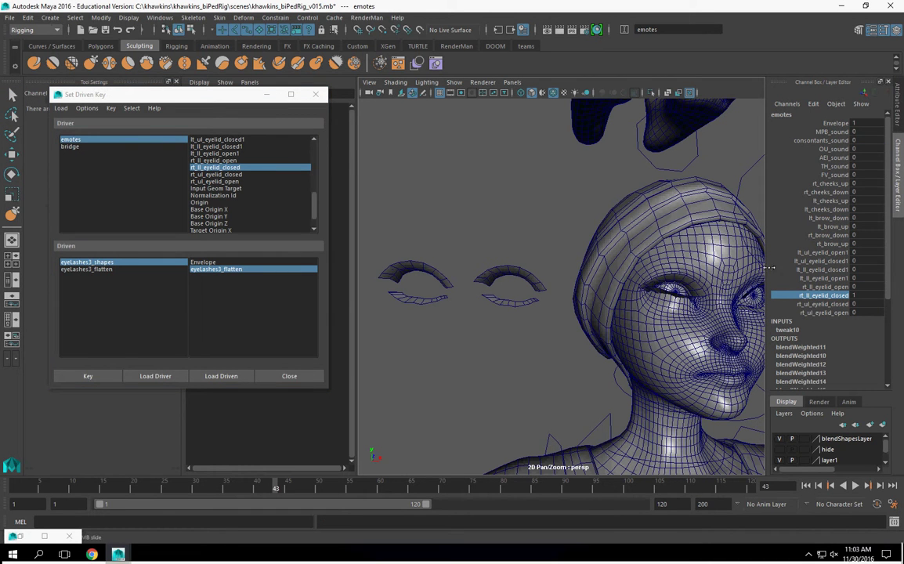
pyautogui.click(100, 263)
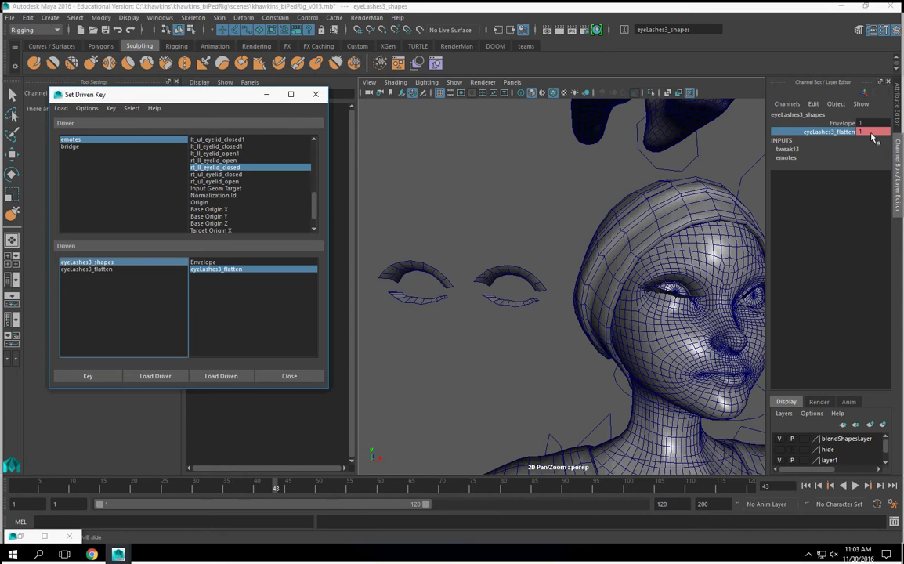
pyautogui.click(88, 375)
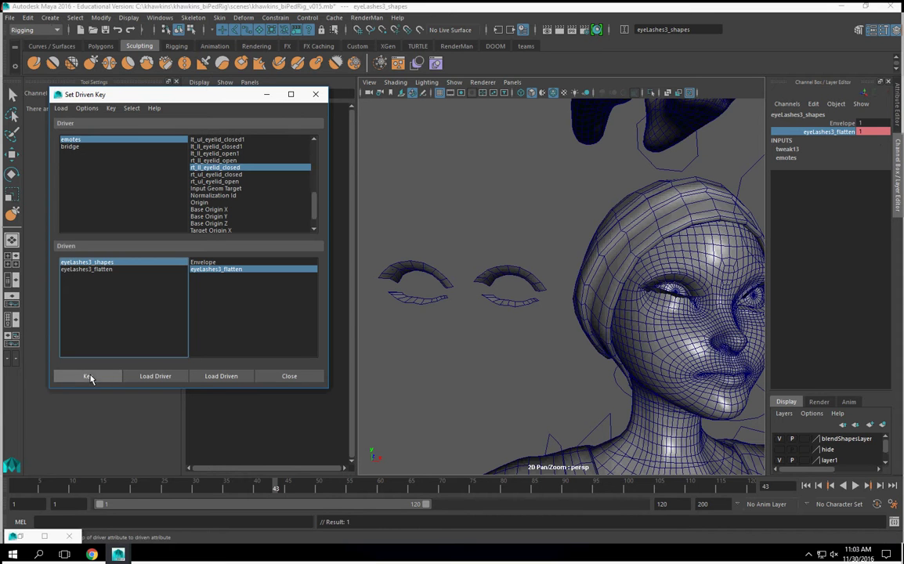
# Return rt_ll_eyelid_closed to 0 on emotes and check the driven eyeLashes3_flatten value on eyeLashes3_shapes.
pyautogui.click(151, 140)
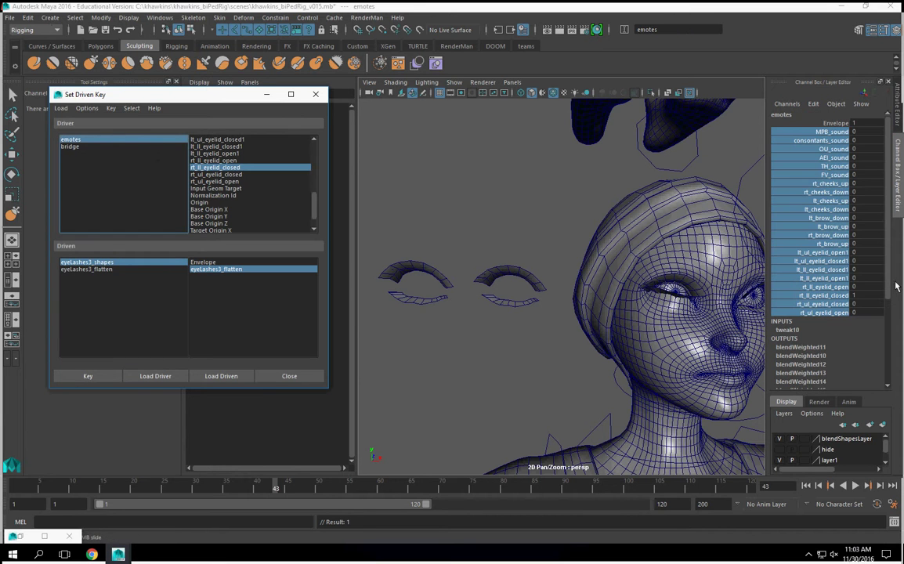
pyautogui.click(868, 296)
pyautogui.write('0')
pyautogui.press('Return')
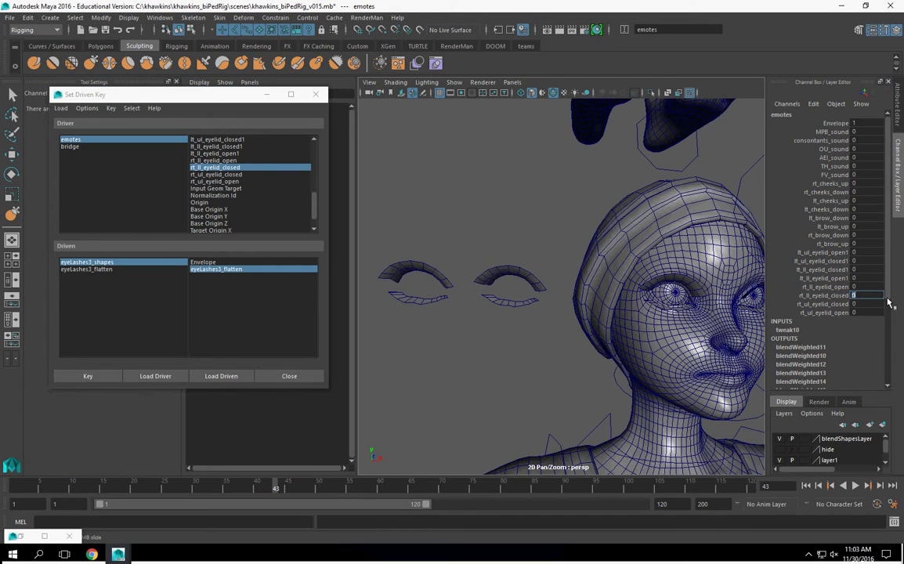
pyautogui.click(116, 264)
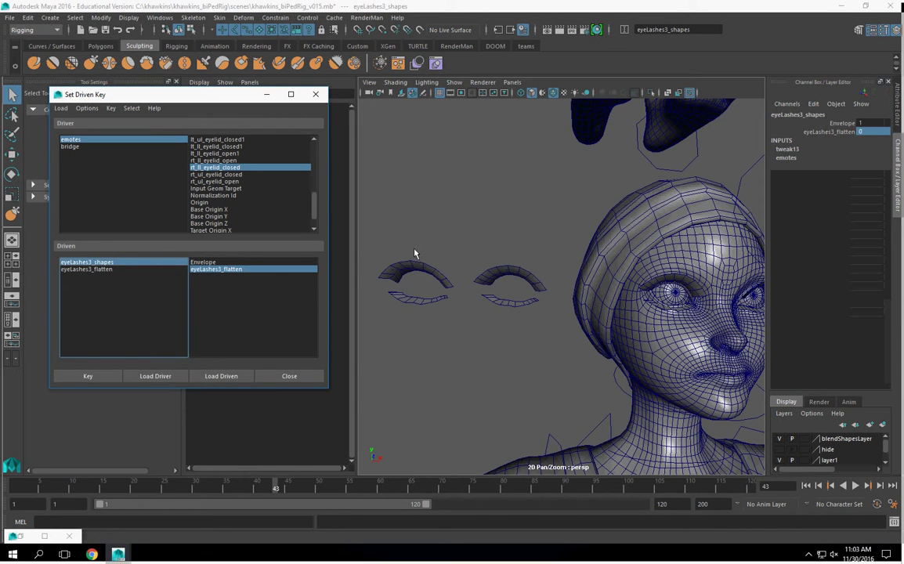
pyautogui.click(859, 149)
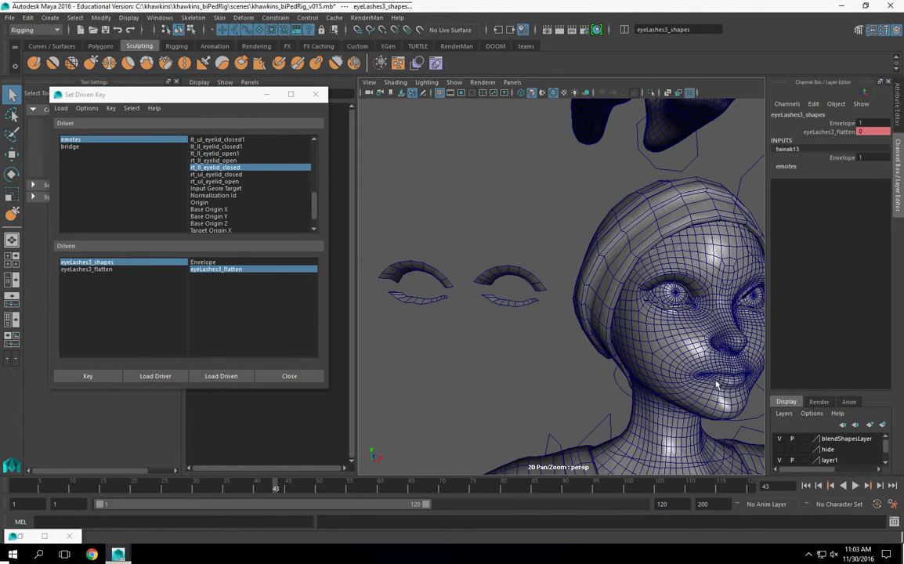
# Test the eyeLashes4_bridge weight at 0 on eyeLashes4_bridge1 and compare the bridge and flatten lower eyelash meshes.
pyautogui.keyDown('alt'); pyautogui.moveTo(689, 358); pyautogui.dragTo(618, 348, button='middle'); pyautogui.keyUp('alt')
pyautogui.scroll(3, 617, 347)
pyautogui.scroll(-5, 626, 345)
pyautogui.scroll(3, 627, 344)
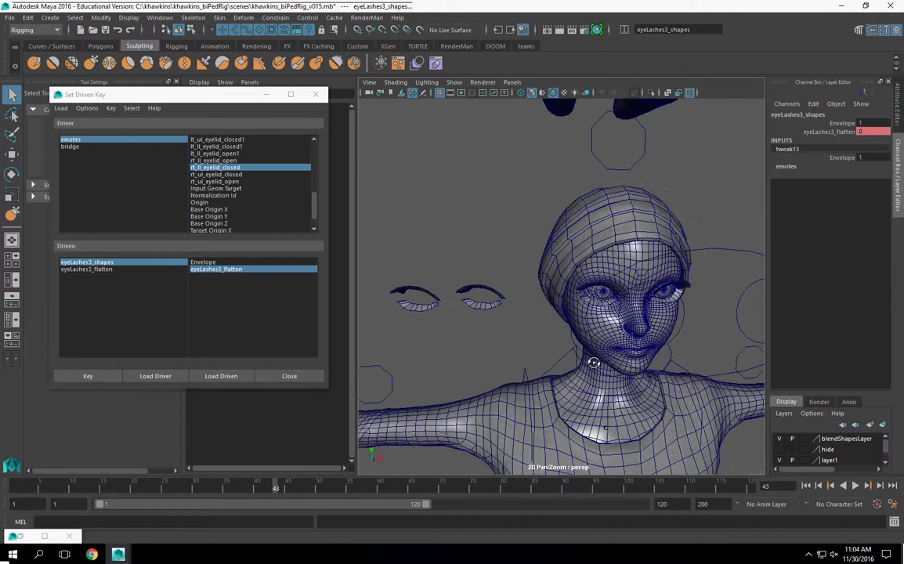
pyautogui.scroll(-3, 589, 359)
pyautogui.click(470, 297)
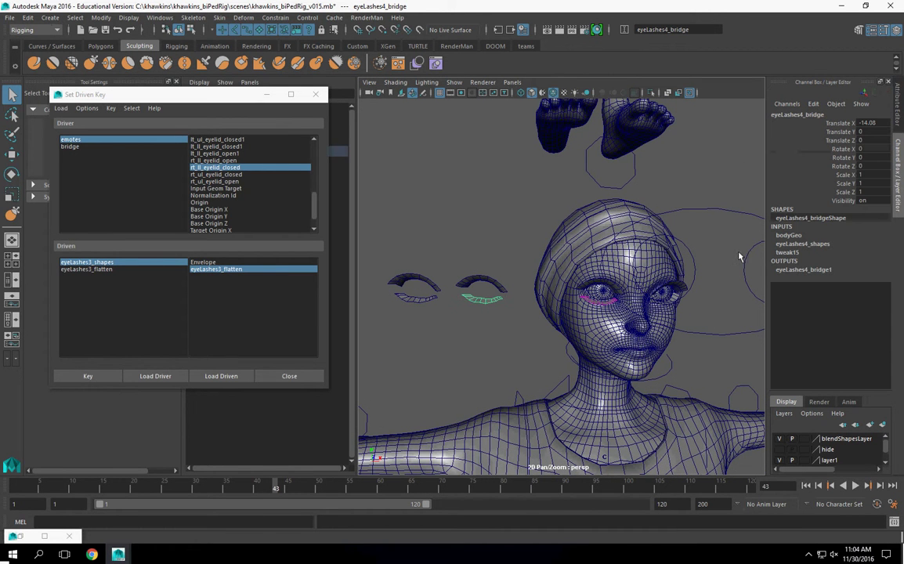
pyautogui.click(803, 269)
pyautogui.click(868, 287)
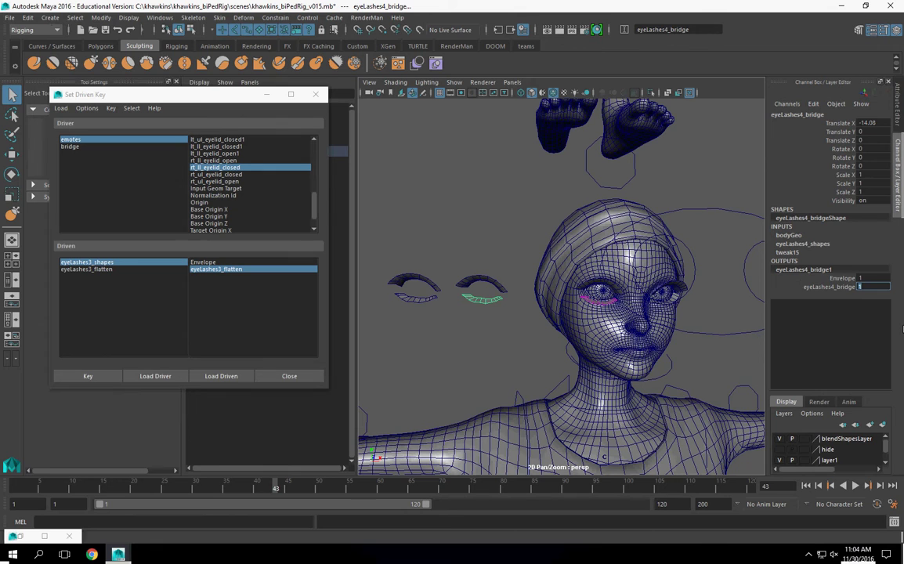
pyautogui.write('0')
pyautogui.press('Return')
pyautogui.write('0')
pyautogui.press('Return')
pyautogui.click(416, 304)
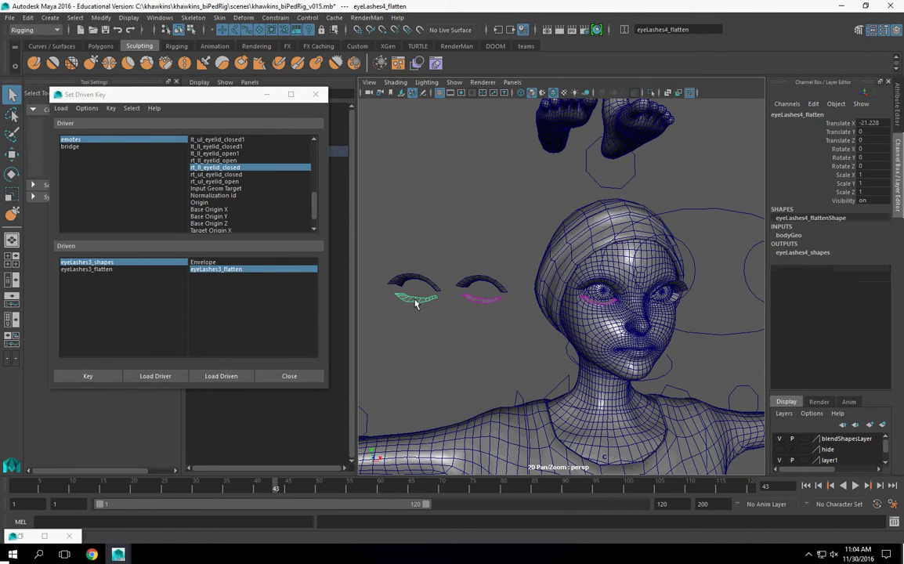
pyautogui.click(468, 301)
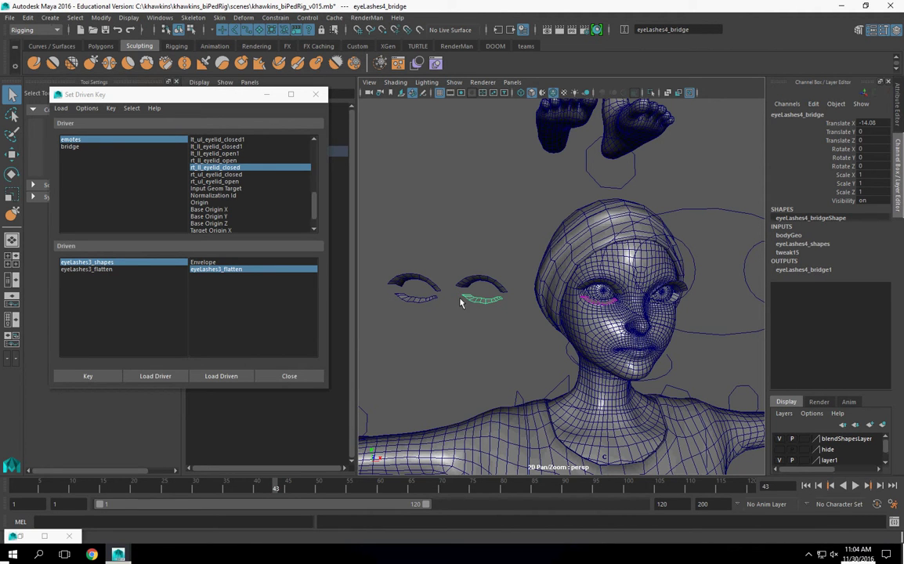
pyautogui.click(422, 305)
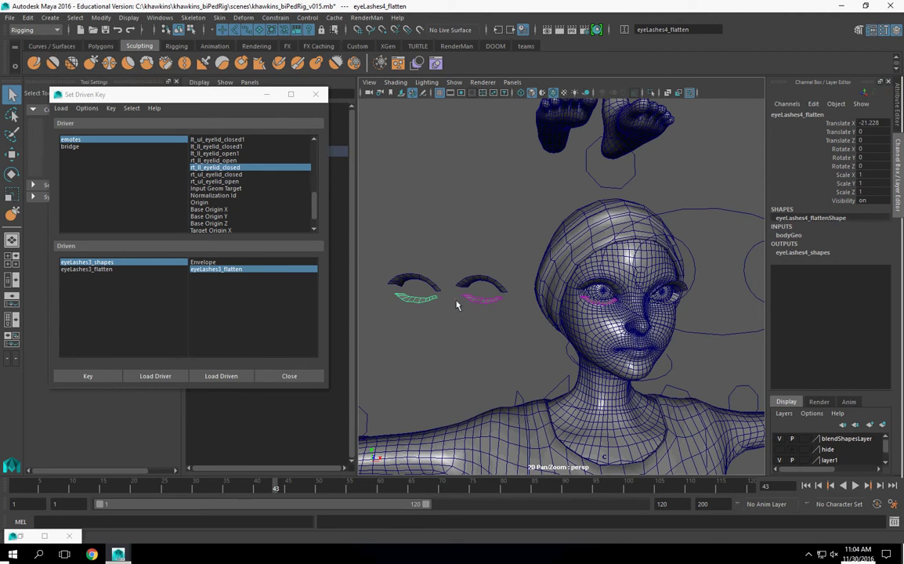
pyautogui.click(503, 297)
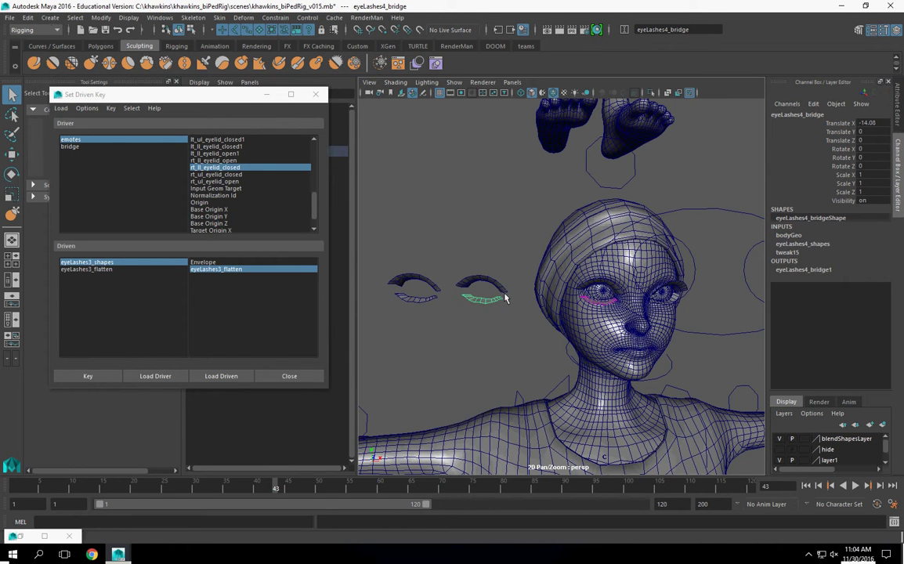
# Delete the existing driven keys from the eyeLashes3_flatten channel of eyeLashes3_shapes.
pyautogui.click(126, 262)
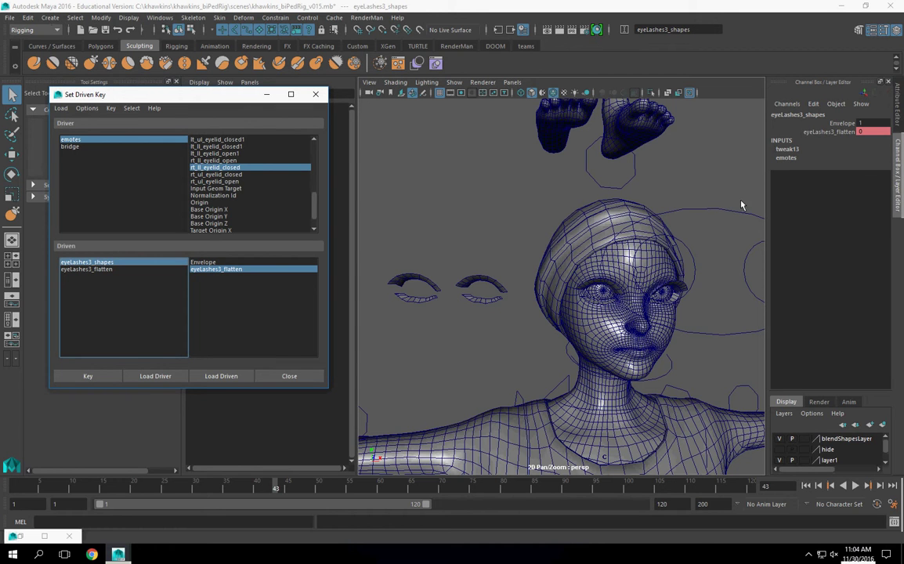
pyautogui.click(826, 131)
pyautogui.rightClick(826, 133)
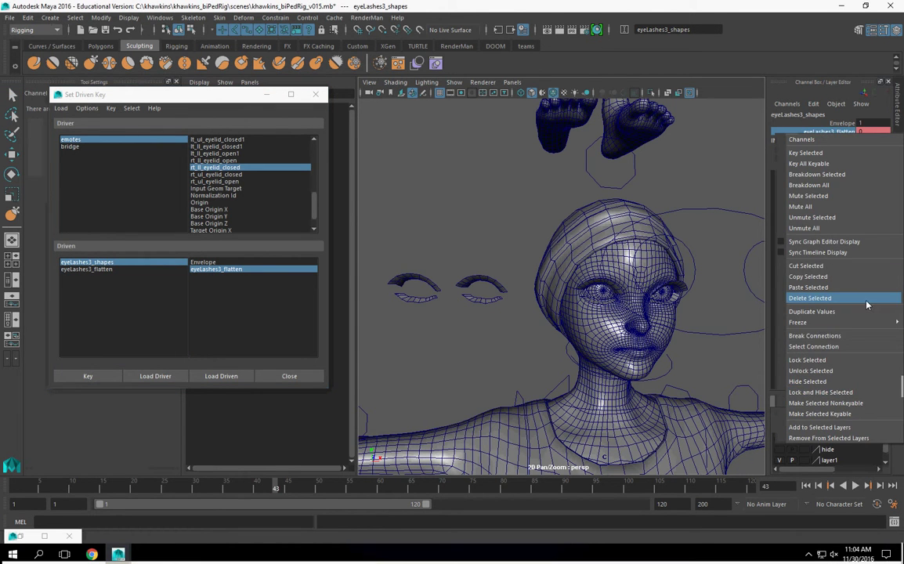
pyautogui.click(865, 299)
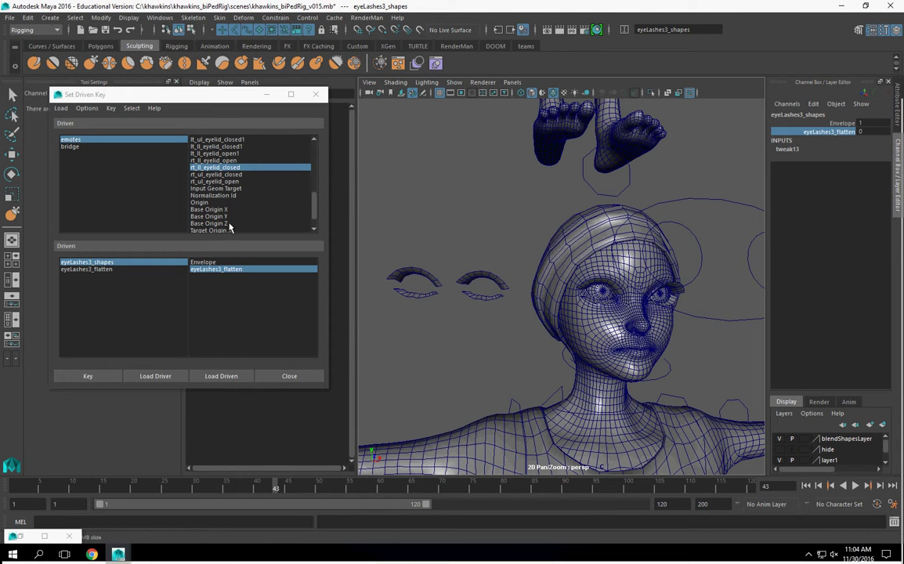
# Choose rt_ul_eyelid_closed on emotes as the driver and set a driven key for eyeLashes3_flatten with both values at 0.
pyautogui.click(224, 175)
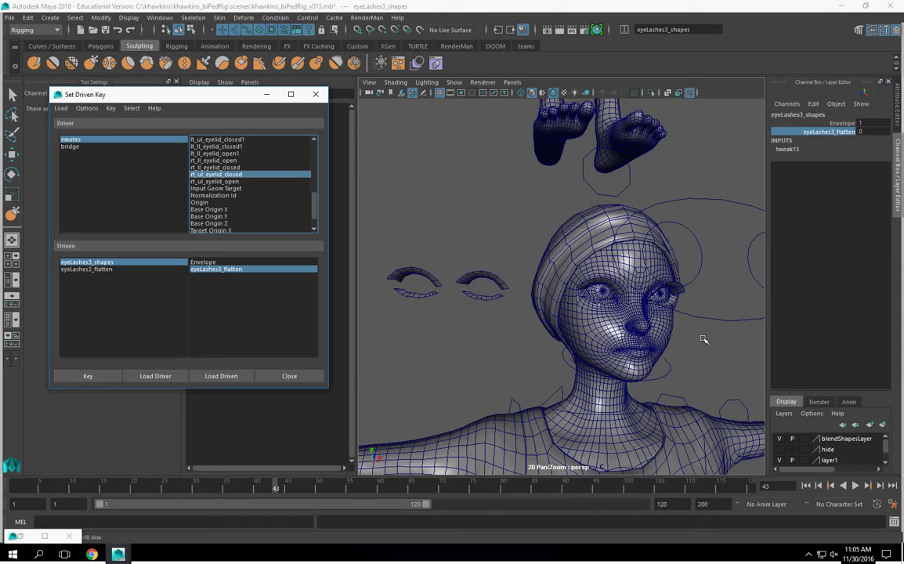
pyautogui.keyDown('alt'); pyautogui.moveTo(695, 272); pyautogui.dragTo(586, 296); pyautogui.keyUp('alt')
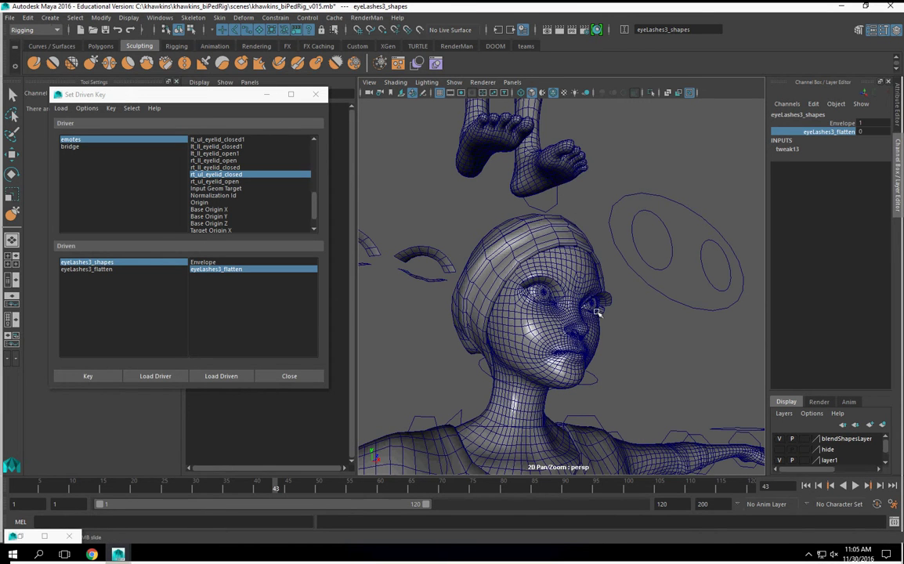
pyautogui.keyDown('alt'); pyautogui.moveTo(597, 312); pyautogui.dragTo(611, 307); pyautogui.keyUp('alt')
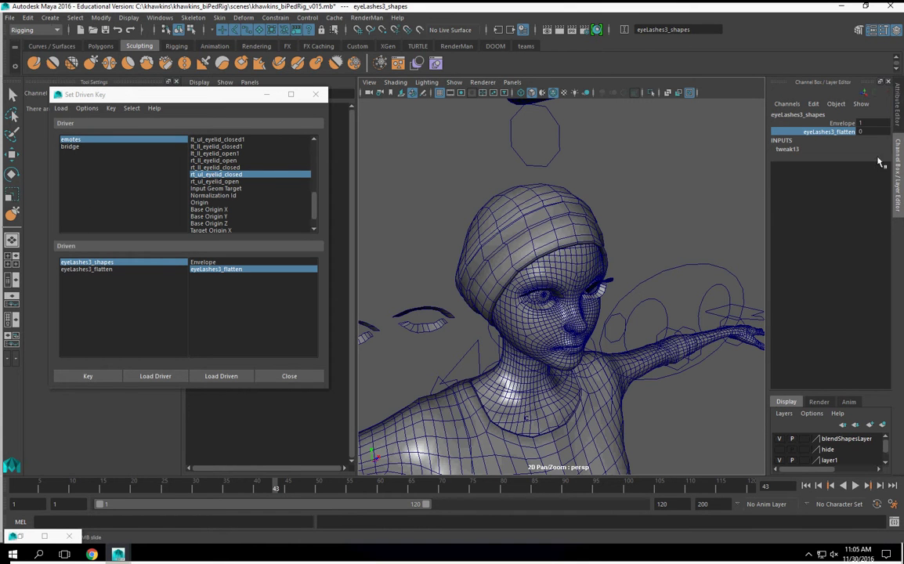
pyautogui.scroll(5, 557, 254)
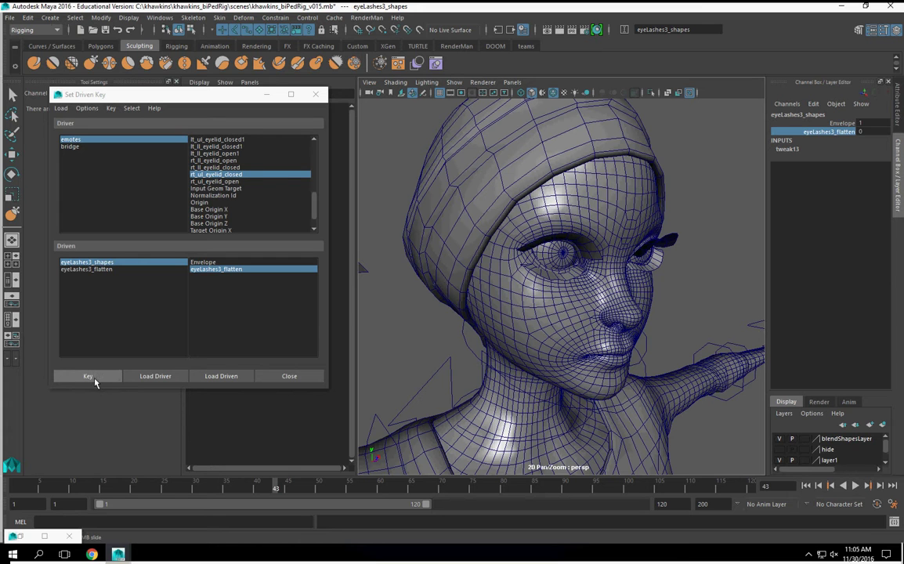
pyautogui.click(89, 378)
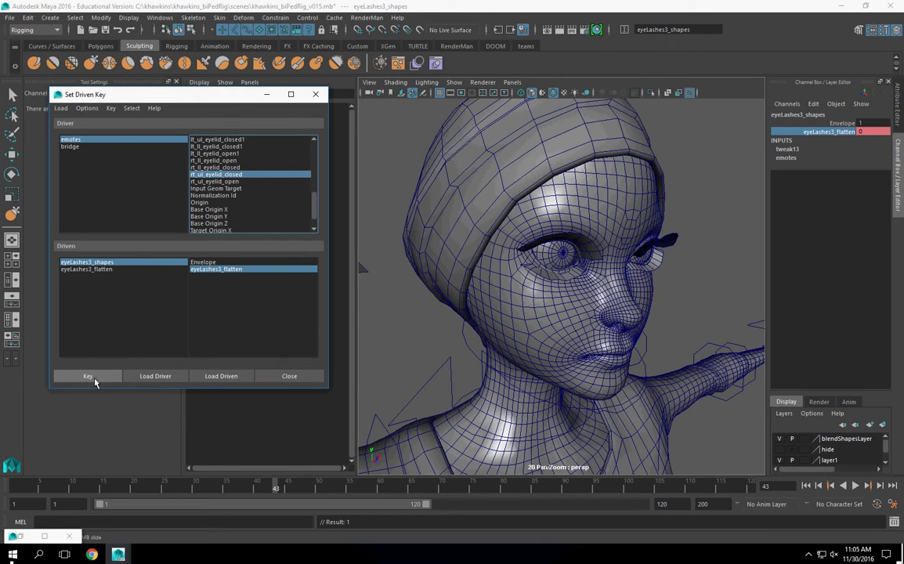
# Set rt_ul_eyelid_closed to 1 on emotes and key eyeLashes3_flatten on eyeLashes3_shapes at 1.
pyautogui.click(157, 145)
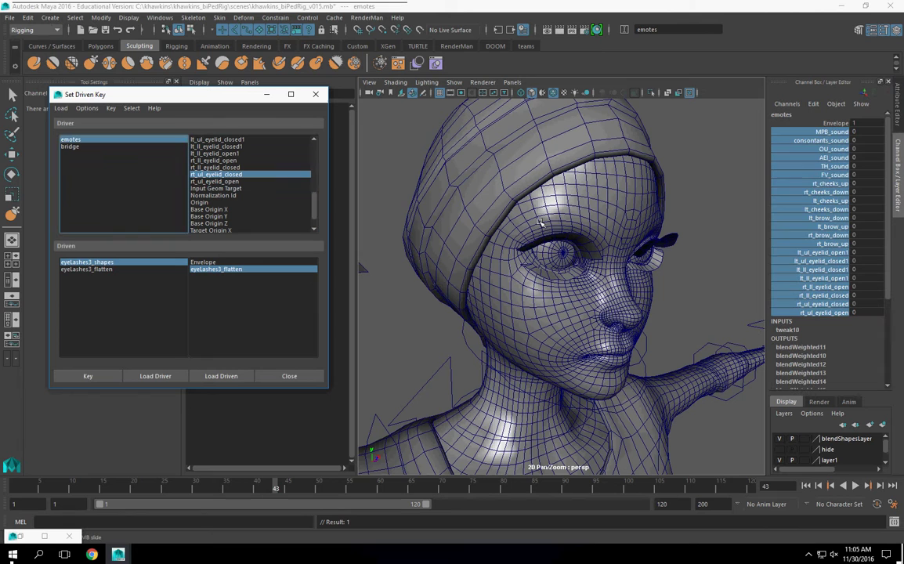
pyautogui.click(830, 305)
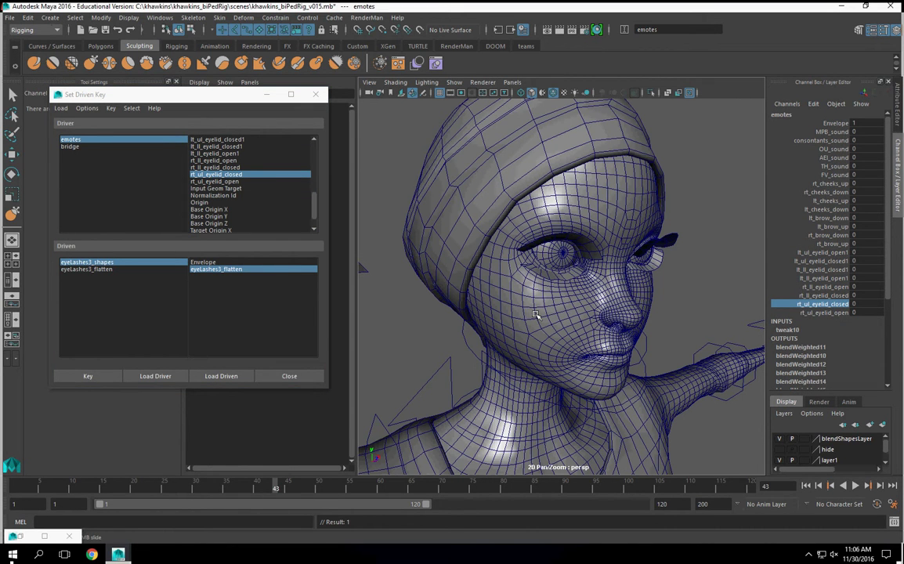
pyautogui.moveTo(534, 313); pyautogui.dragTo(668, 294, button='middle')
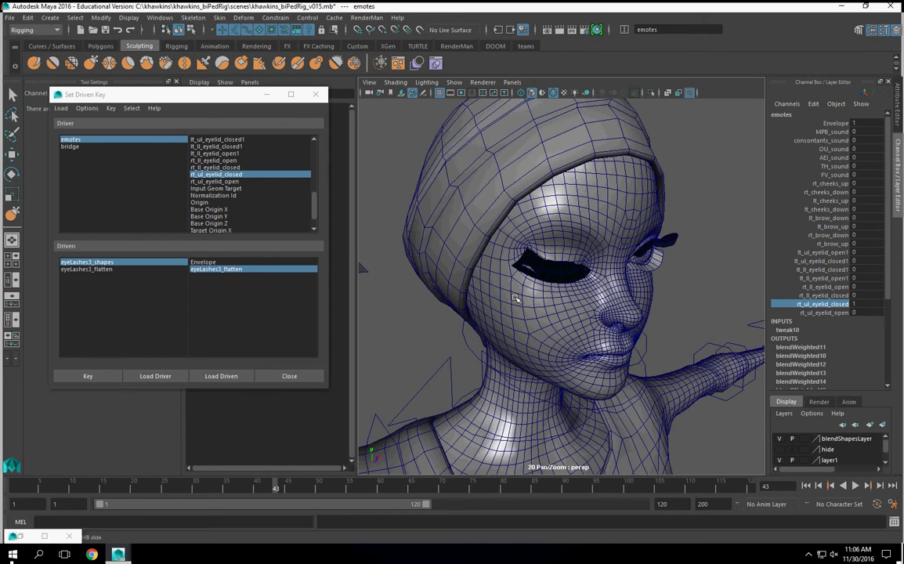
pyautogui.click(90, 263)
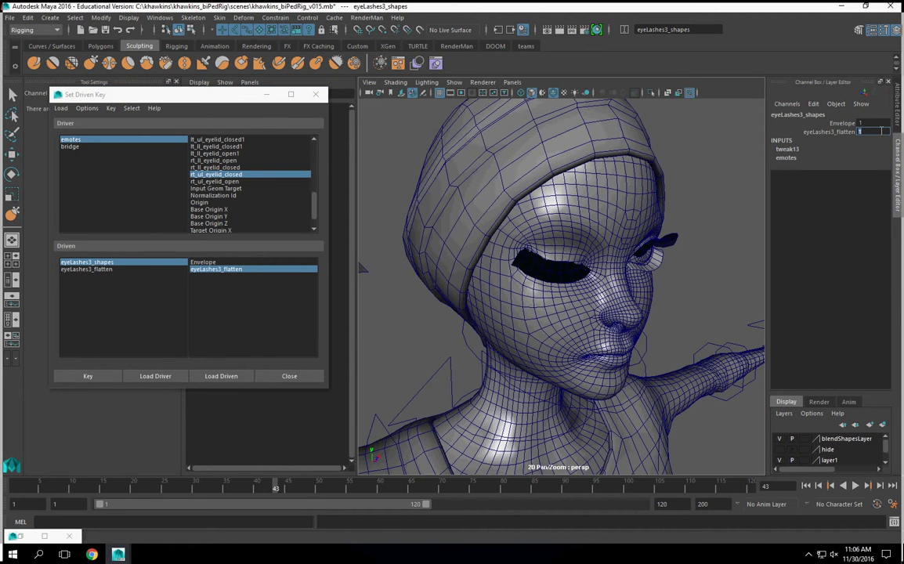
pyautogui.click(75, 380)
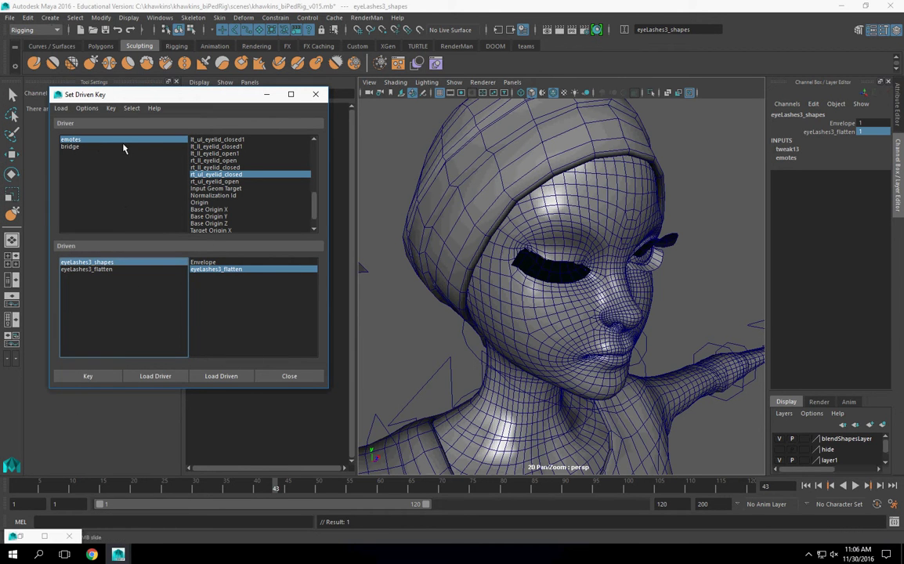
# Return rt_ul_eyelid_closed to 0 on emotes to test the driven upper eyelashes.
pyautogui.click(69, 140)
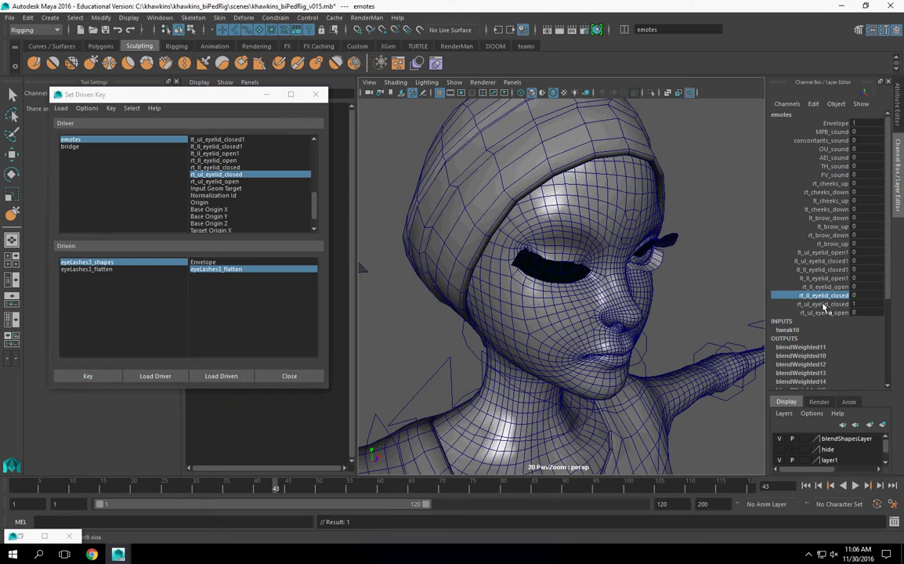
pyautogui.click(824, 305)
pyautogui.moveTo(722, 310); pyautogui.dragTo(473, 310, button='middle')
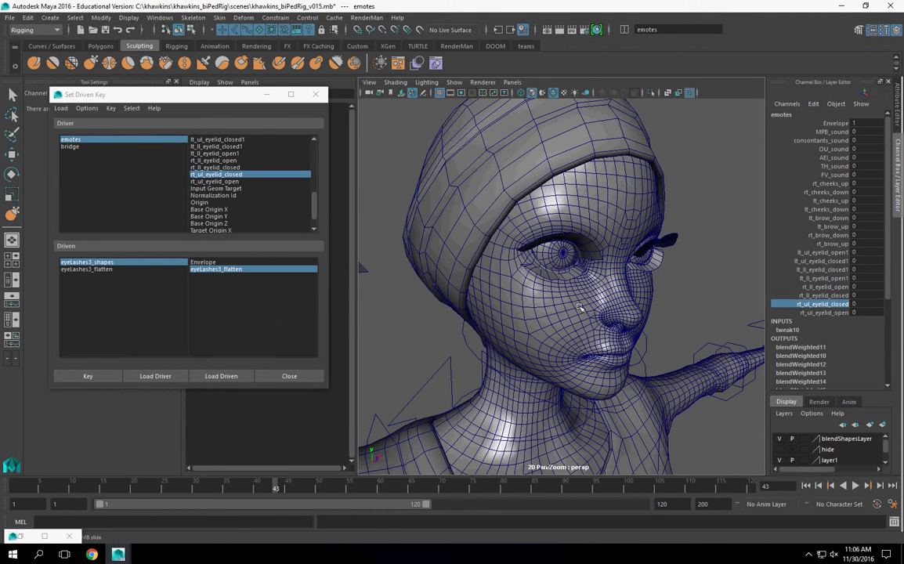
# Load eyeLashes4_shapes from the outer lower eyelash mesh as driven, pairing its eyeLashes4_flatten with the emotes driver rt_ll_eyelid_closed.
pyautogui.scroll(-5, 520, 274)
pyautogui.keyDown('alt'); pyautogui.moveTo(405, 306); pyautogui.dragTo(468, 295, button='middle'); pyautogui.keyUp('alt')
pyautogui.click(466, 285)
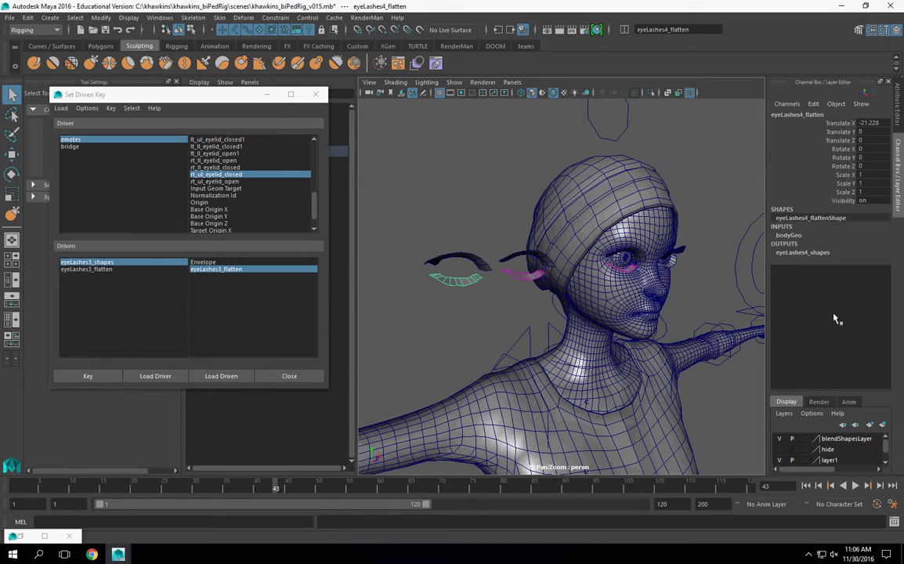
pyautogui.click(807, 253)
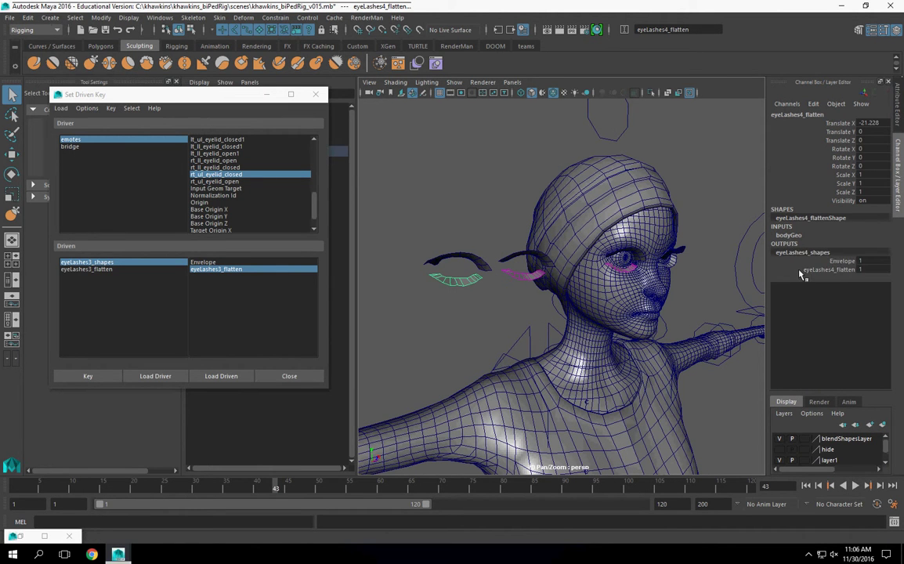
pyautogui.click(234, 376)
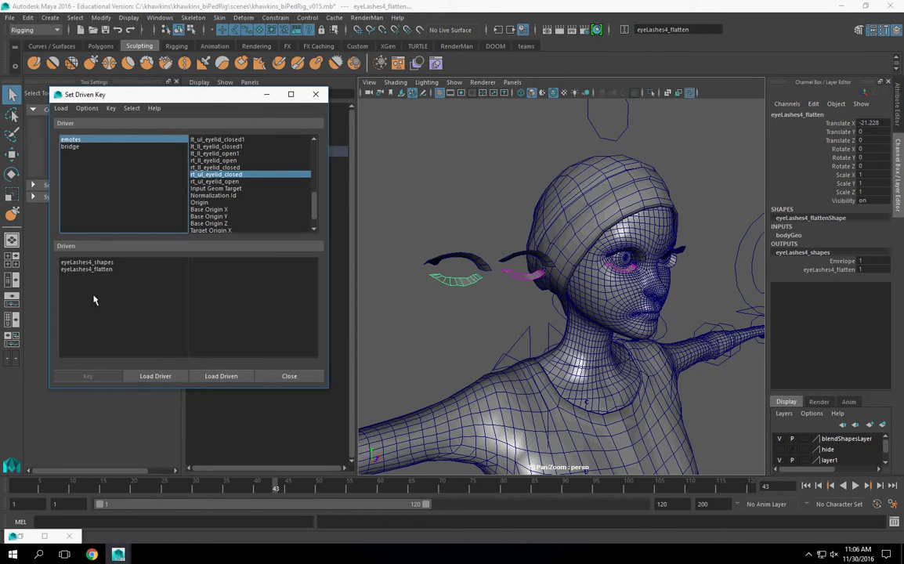
pyautogui.click(86, 262)
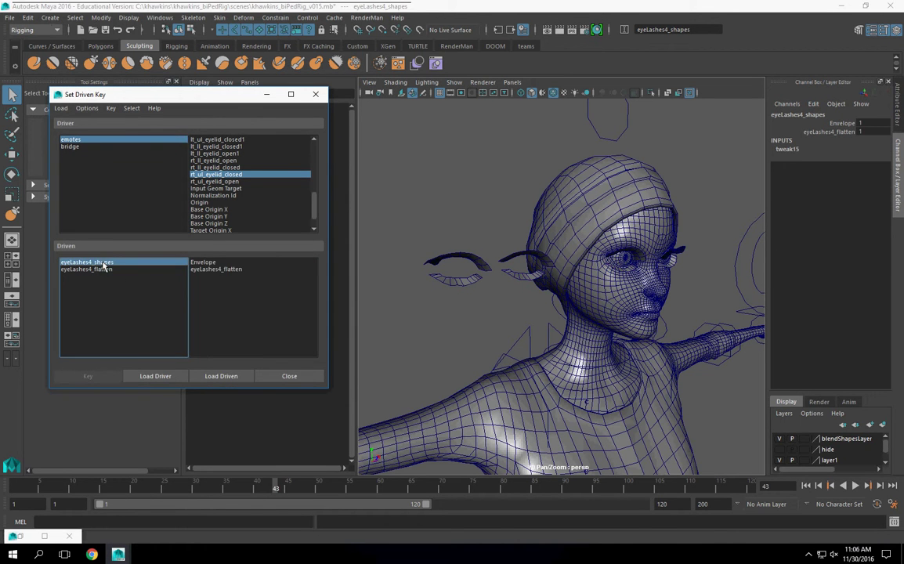
pyautogui.click(227, 270)
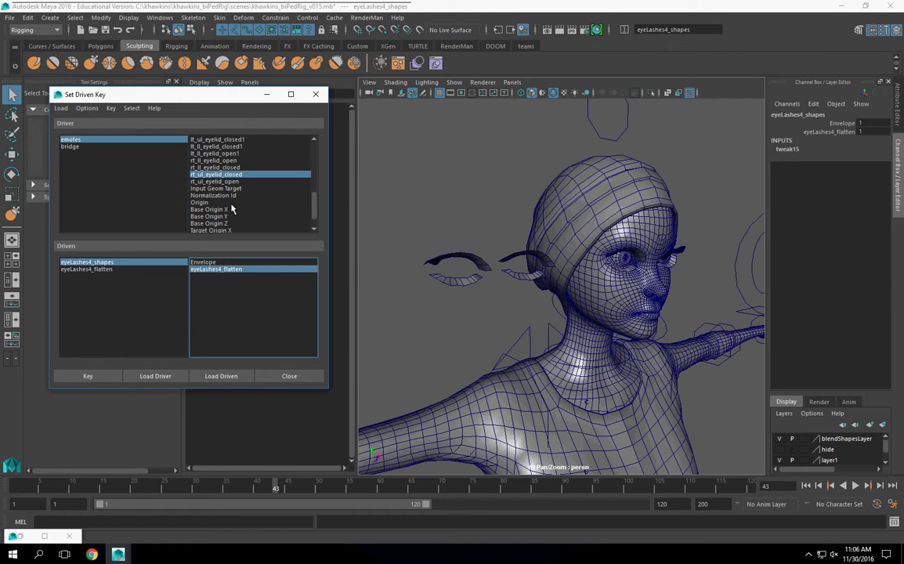
pyautogui.click(216, 168)
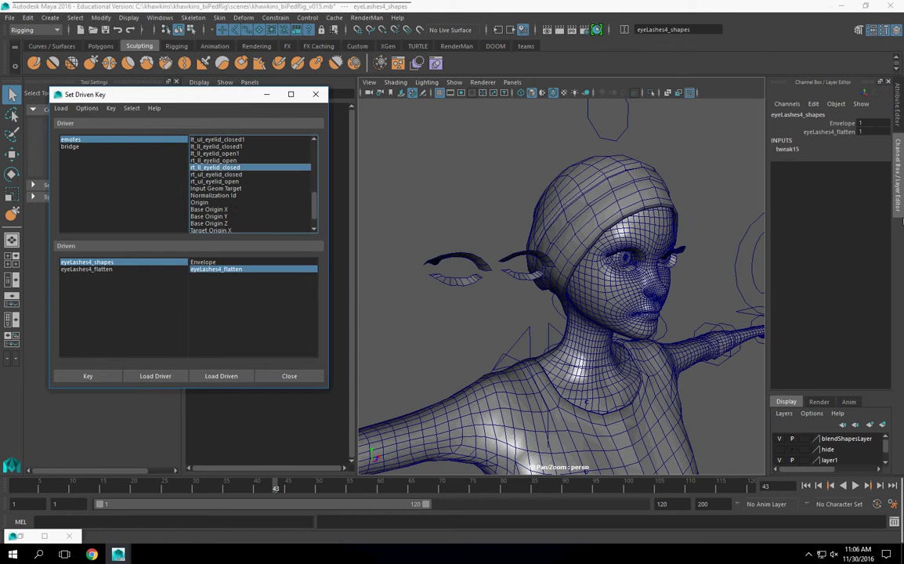
pyautogui.click(167, 140)
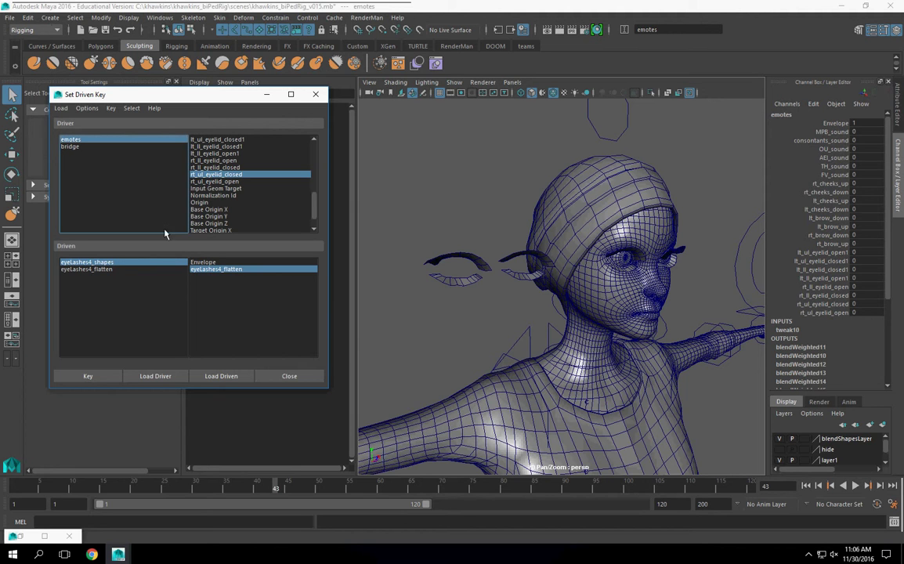
pyautogui.click(217, 168)
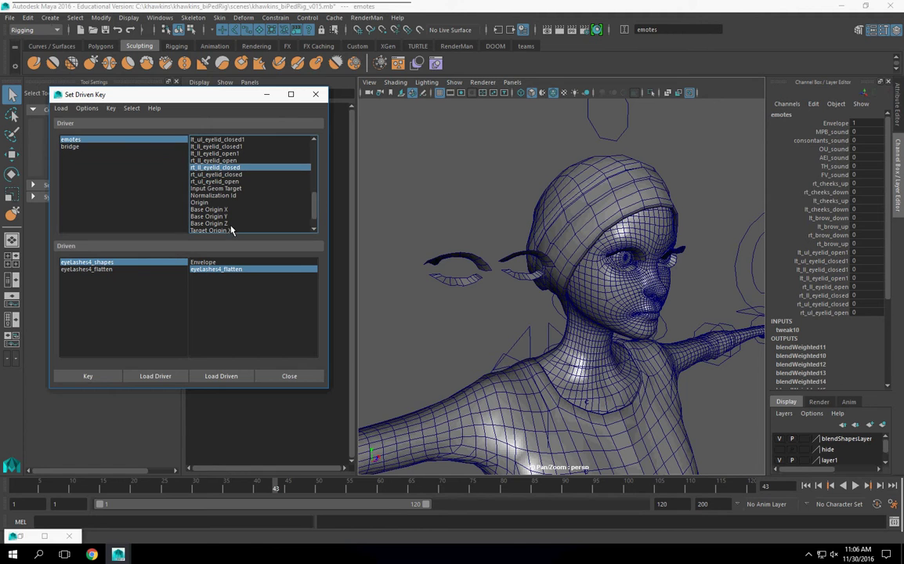
pyautogui.click(823, 270)
pyautogui.keyDown('alt'); pyautogui.moveTo(594, 313); pyautogui.dragTo(405, 350, button='middle'); pyautogui.keyUp('alt')
pyautogui.scroll(3, 513, 356)
pyautogui.hotkey('ctrl', 'z')
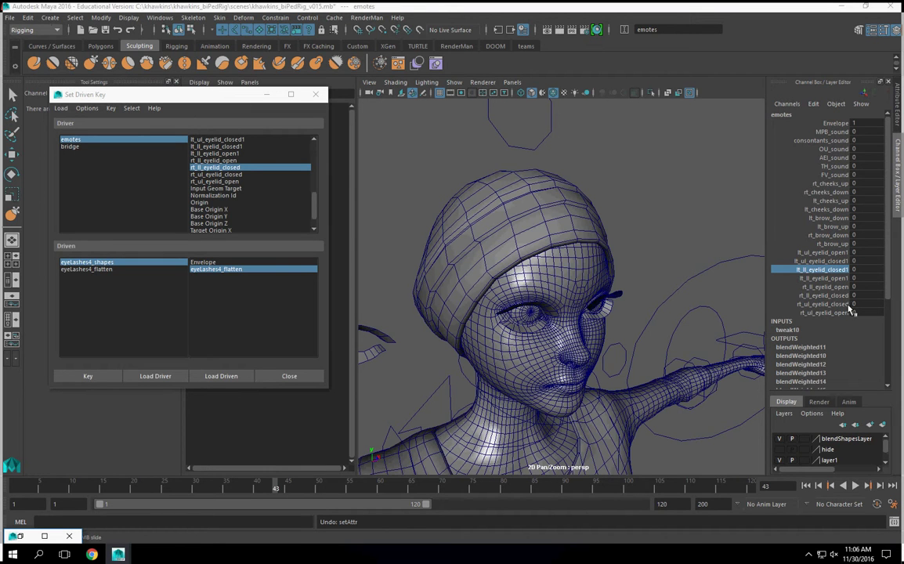
# Test rt_ll_eyelid_closed at 1 on emotes, return it to 0, and set a driven key for eyeLashes4_flatten.
pyautogui.click(823, 295)
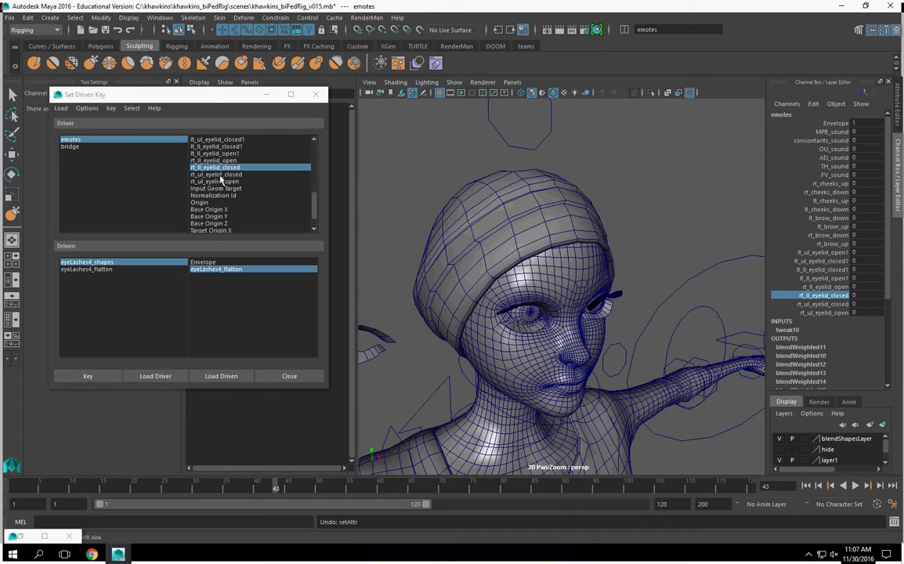
pyautogui.moveTo(542, 261); pyautogui.dragTo(647, 276, button='middle')
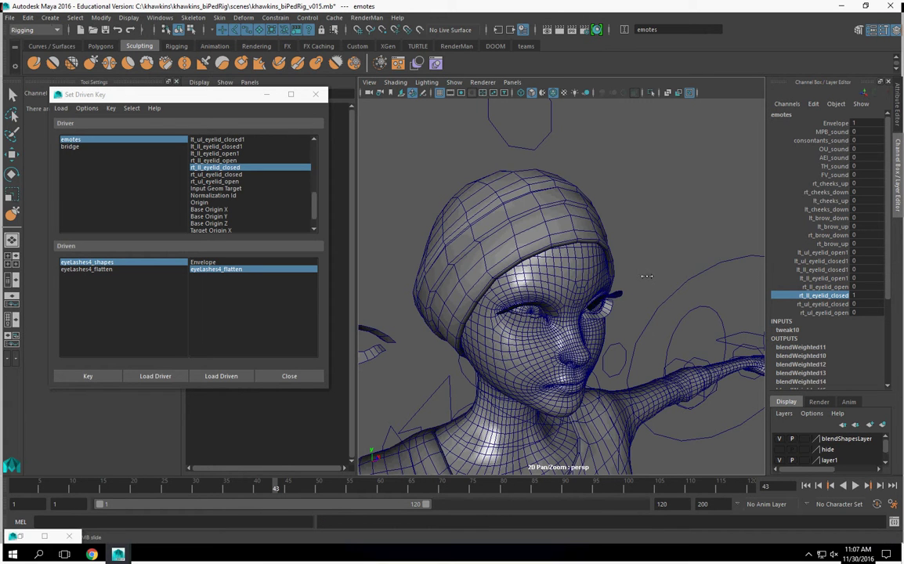
pyautogui.moveTo(457, 280); pyautogui.dragTo(409, 287, button='middle')
pyautogui.keyDown('alt'); pyautogui.moveTo(482, 319); pyautogui.dragTo(451, 322); pyautogui.keyUp('alt')
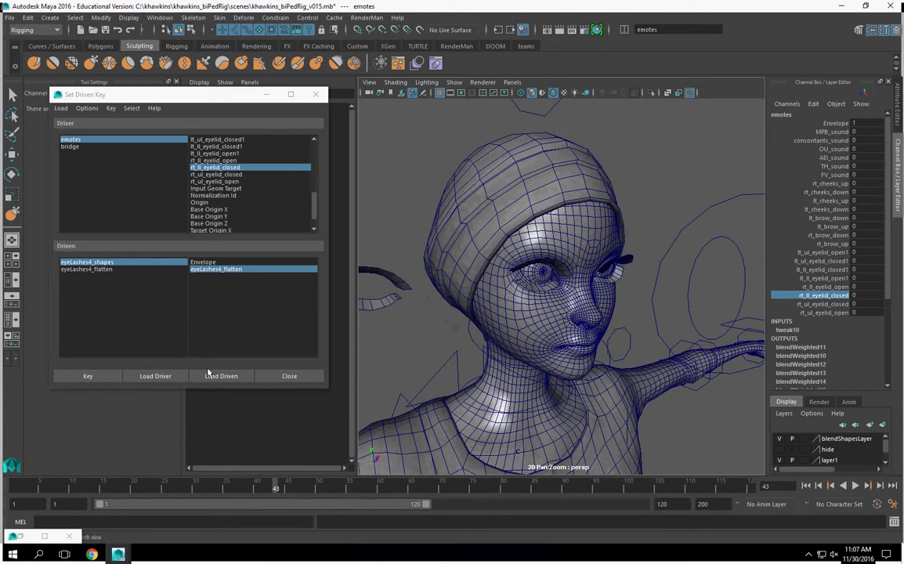
pyautogui.click(109, 381)
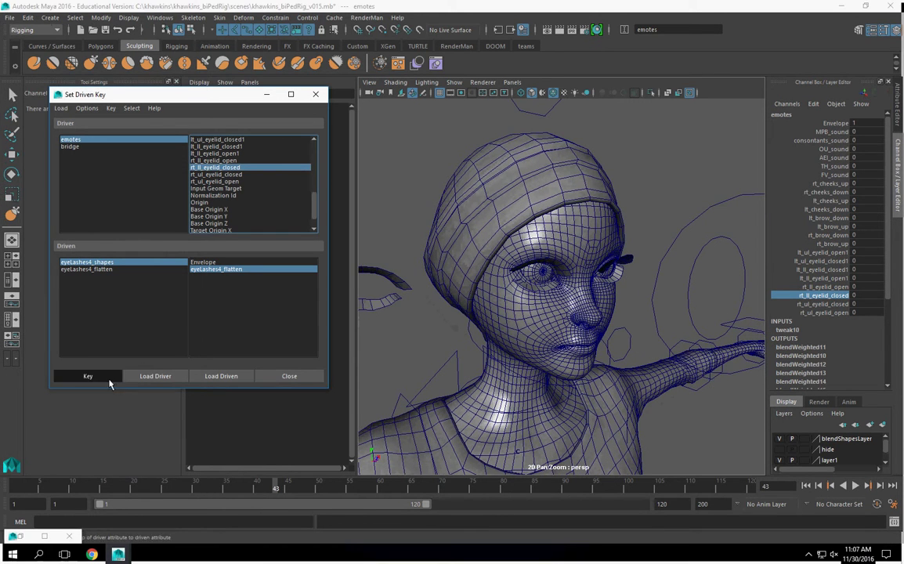
# Set rt_ll_eyelid_closed to 1 on emotes and key eyeLashes4_flatten on eyeLashes4_shapes at 1.
pyautogui.click(835, 296)
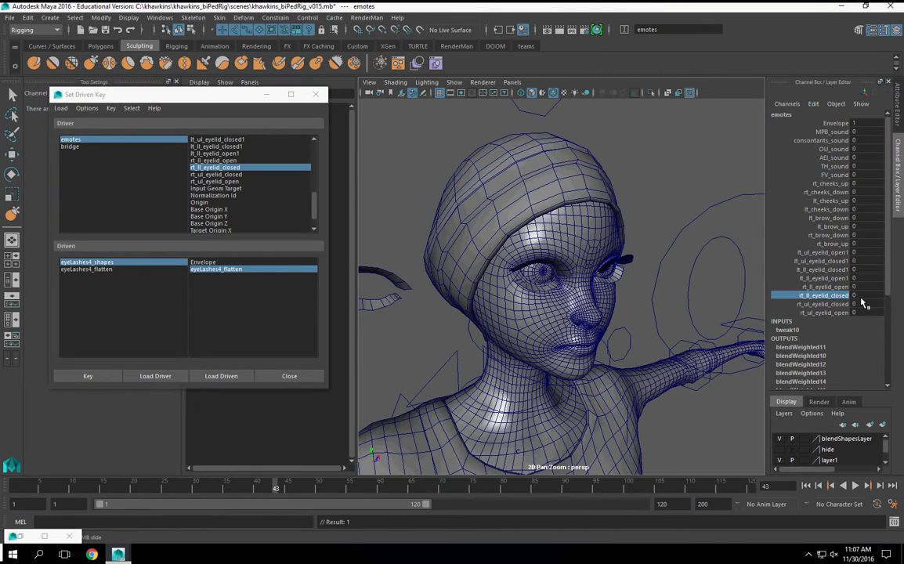
pyautogui.click(871, 295)
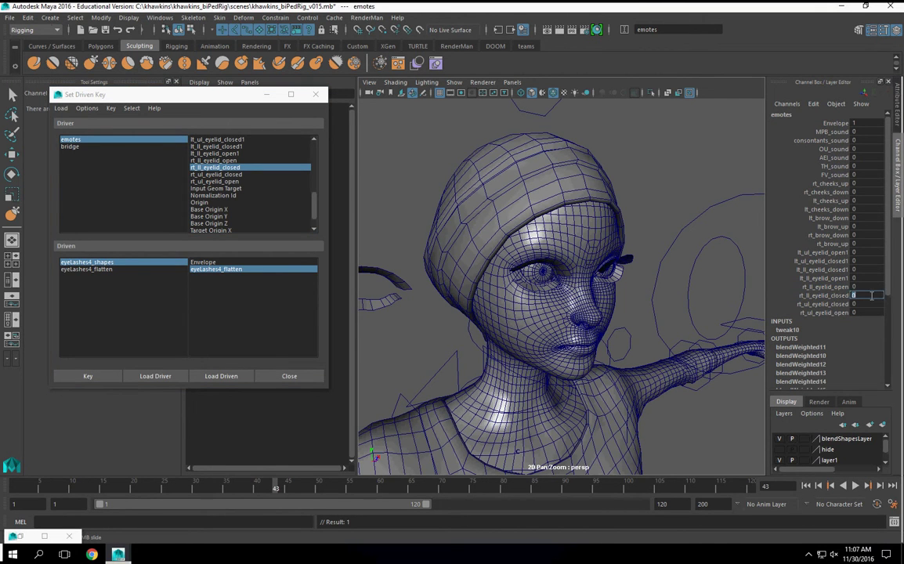
pyautogui.write('1')
pyautogui.press('Return')
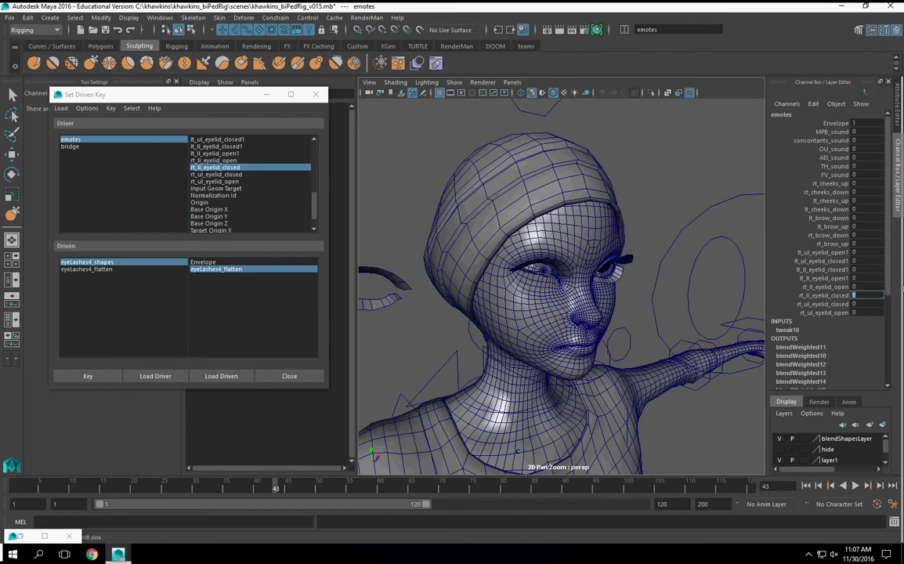
pyautogui.click(110, 262)
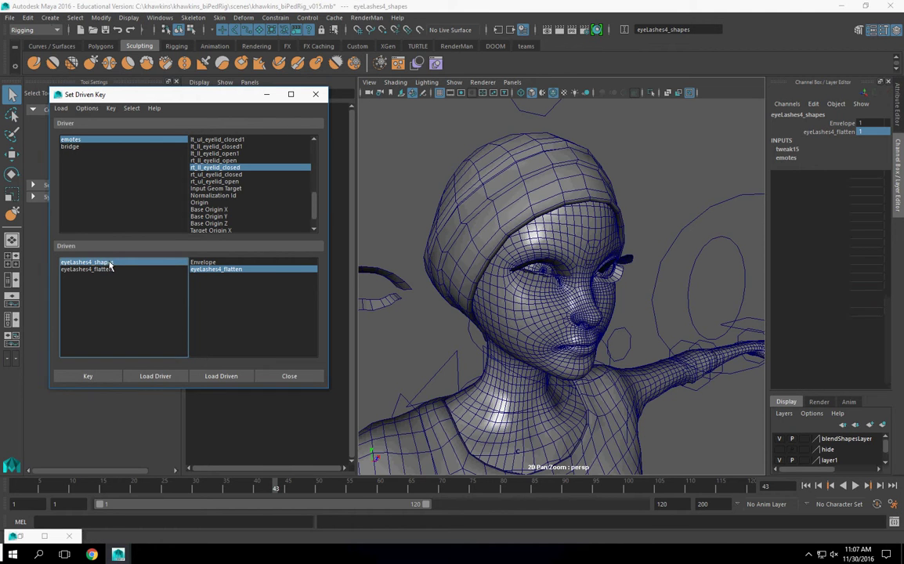
pyautogui.click(869, 134)
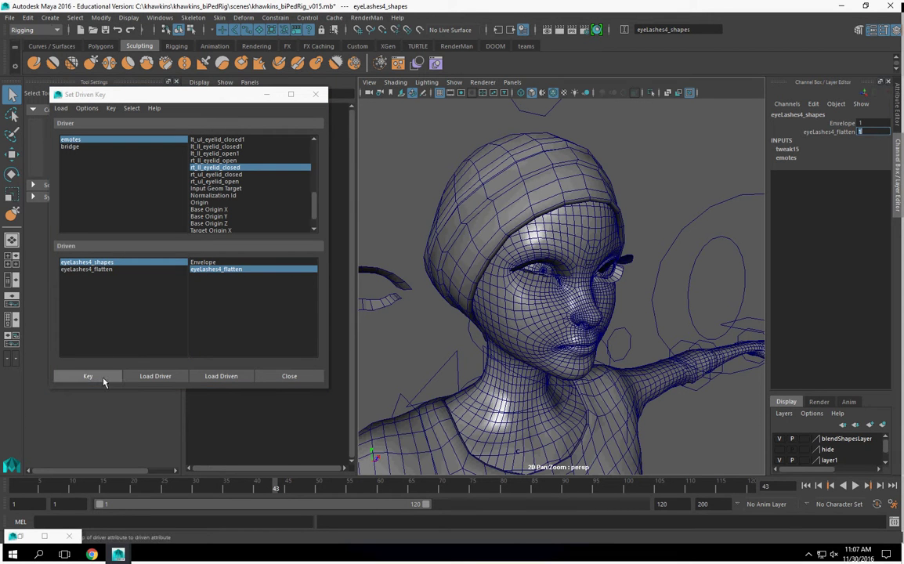
pyautogui.click(103, 379)
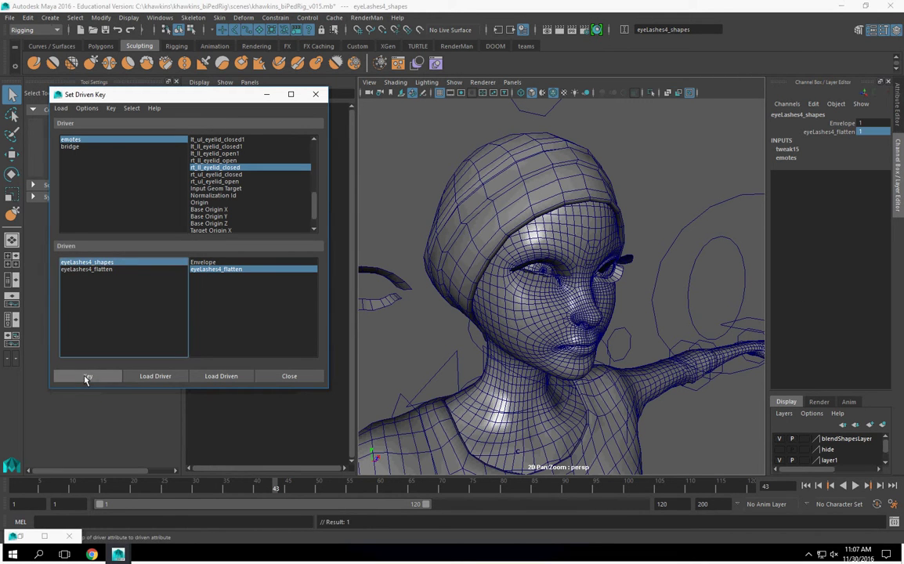
# Return rt_ll_eyelid_closed to 0 on emotes and key eyeLashes4_flatten on eyeLashes4_shapes at 0.
pyautogui.click(129, 143)
pyautogui.click(869, 295)
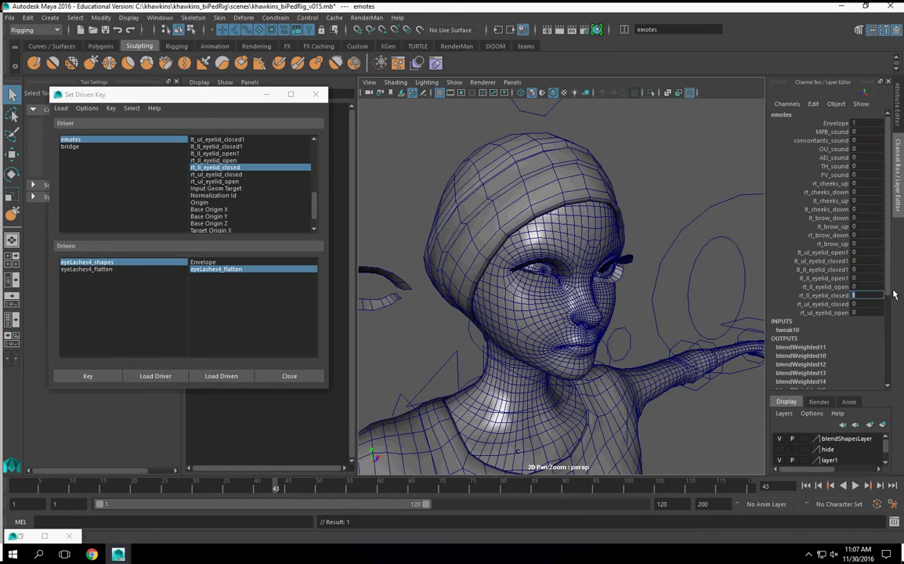
pyautogui.click(126, 262)
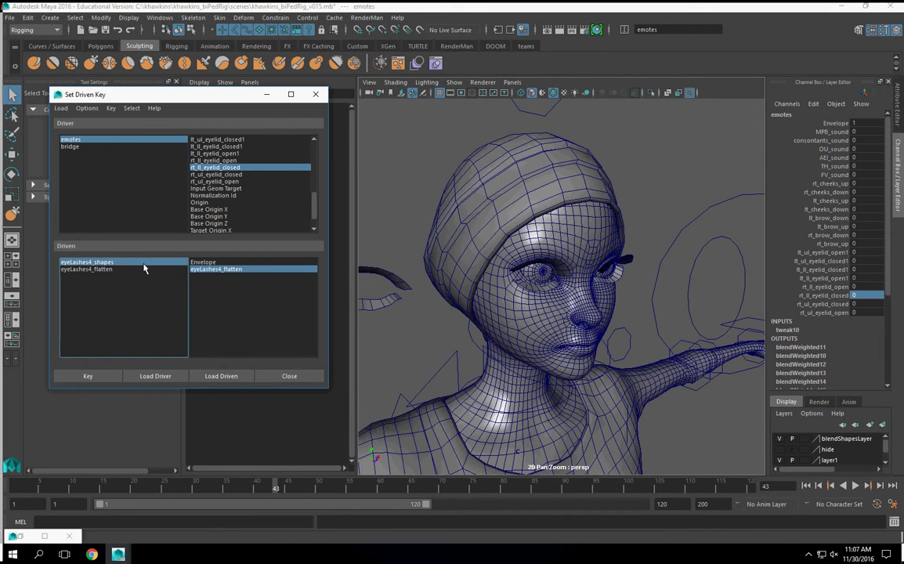
pyautogui.click(867, 133)
pyautogui.write('0')
pyautogui.press('Return')
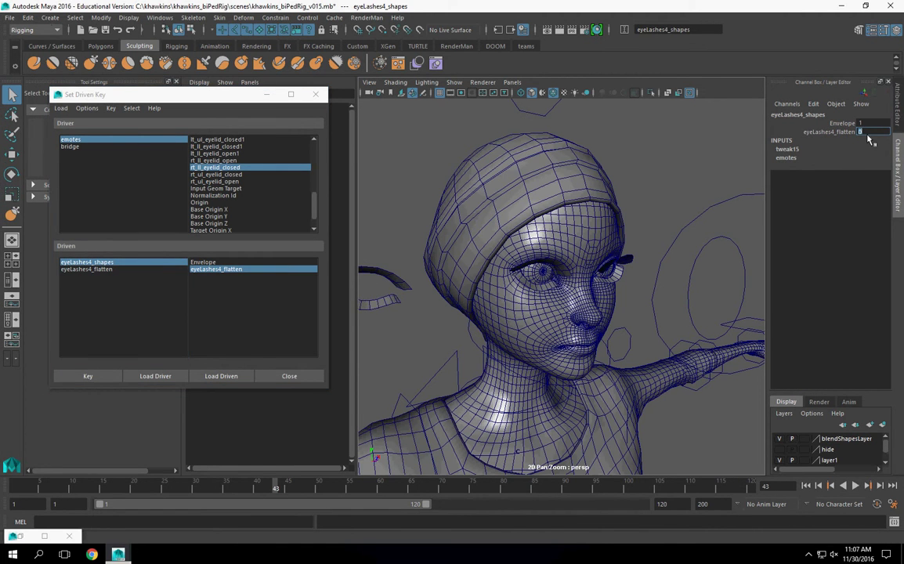
pyautogui.click(87, 377)
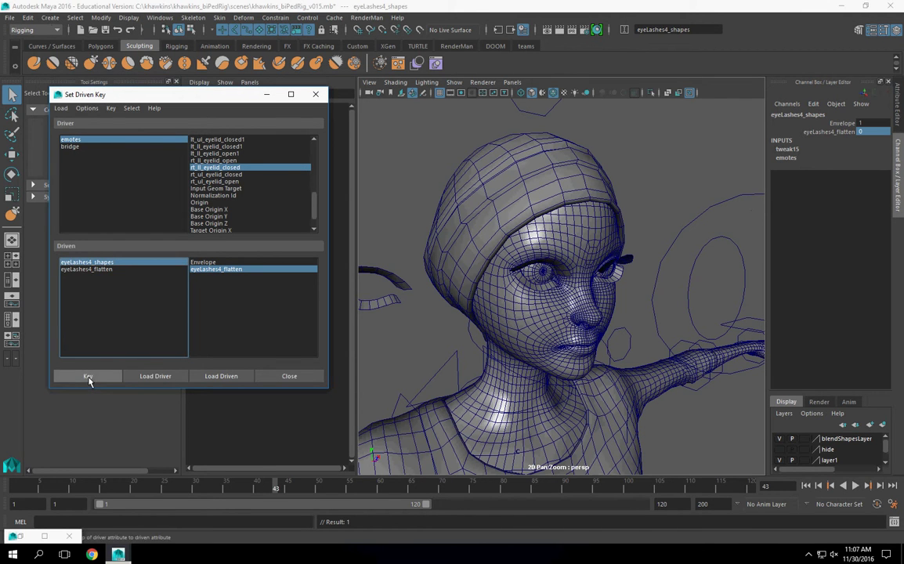
# Test the driven lower eyelashes with rt_ll_eyelid_closed on emotes and examine the face from several angles.
pyautogui.click(161, 140)
pyautogui.click(824, 304)
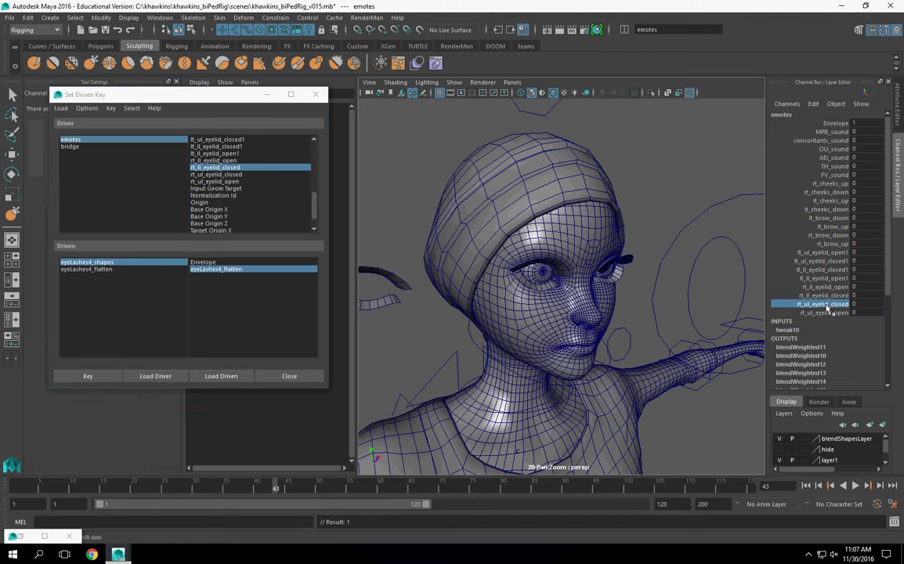
pyautogui.click(823, 297)
pyautogui.moveTo(687, 298); pyautogui.dragTo(644, 325, button='middle')
pyautogui.scroll(-3, 684, 354)
pyautogui.press('[')
pyautogui.press('[')
pyautogui.press('[')
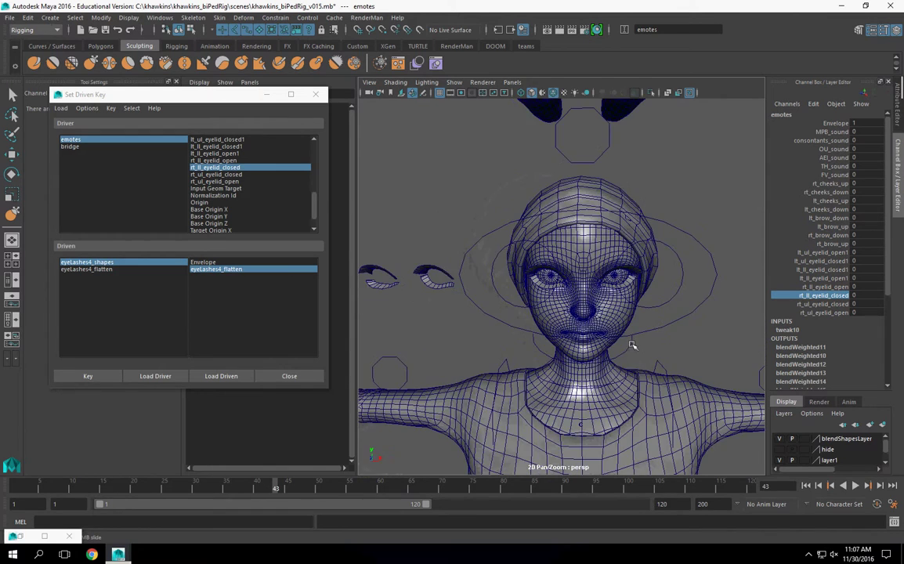
pyautogui.press(']')
pyautogui.press(']')
pyautogui.press(']')
pyautogui.press(']')
pyautogui.keyDown('alt'); pyautogui.moveTo(603, 352); pyautogui.dragTo(639, 291, button='middle'); pyautogui.keyUp('alt')
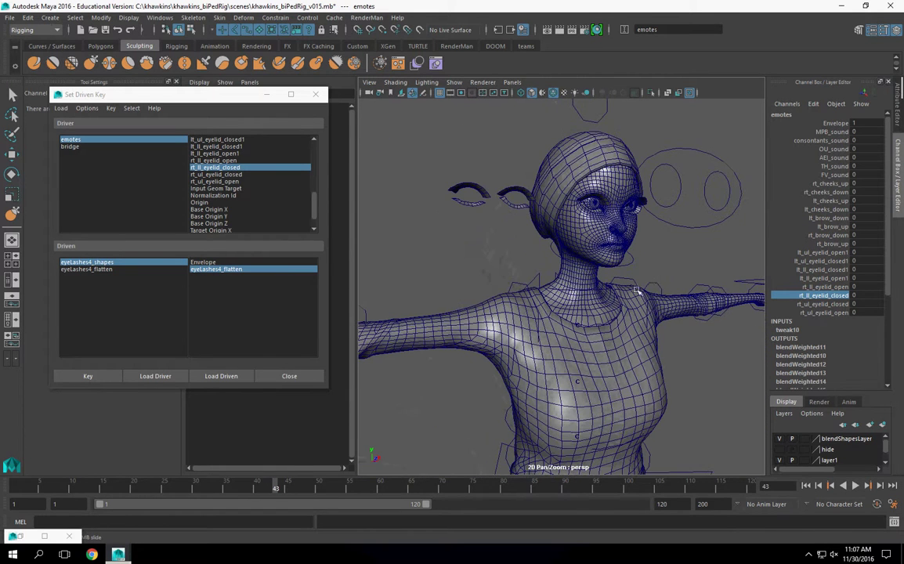
# Add the eyelash target meshes beside the head to blendShapesLayer.
pyautogui.keyDown('alt'); pyautogui.moveTo(503, 235); pyautogui.dragTo(505, 193, button='right'); pyautogui.keyUp('alt')
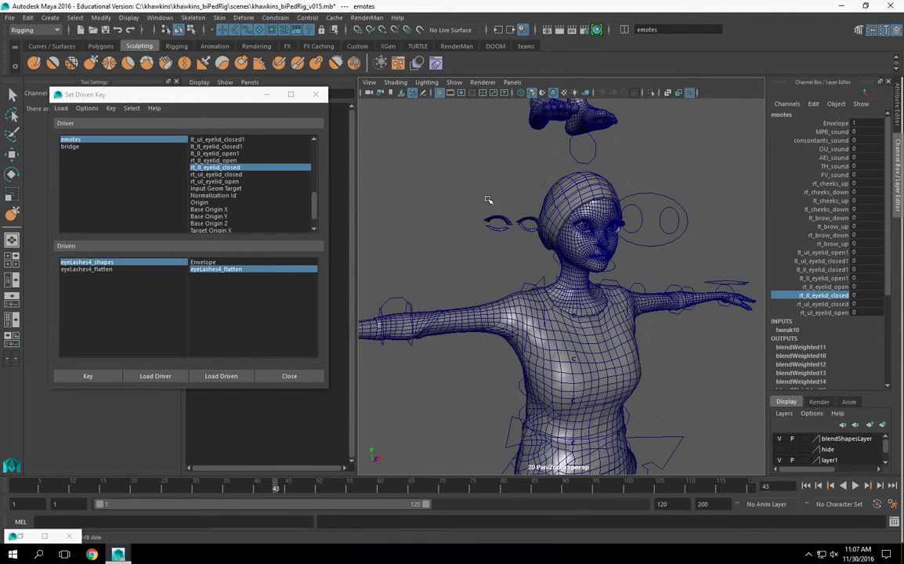
pyautogui.click(478, 217)
pyautogui.keyDown('alt'); pyautogui.moveTo(478, 218); pyautogui.dragTo(534, 300); pyautogui.keyUp('alt')
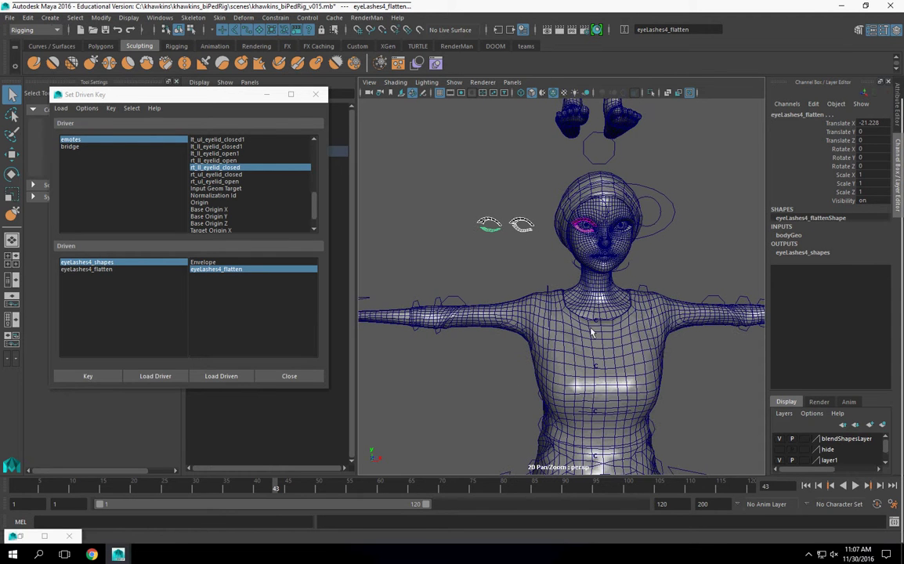
pyautogui.click(849, 440)
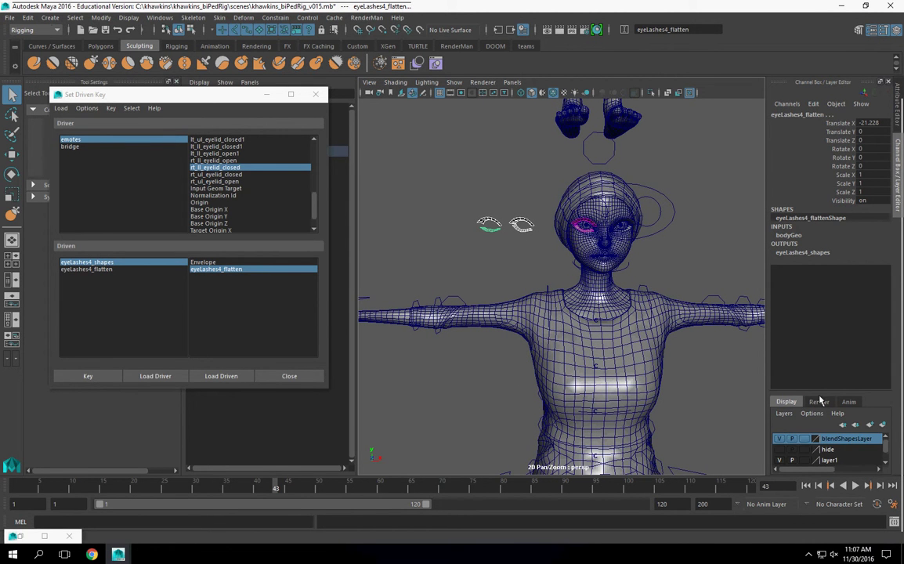
pyautogui.moveTo(823, 393); pyautogui.dragTo(825, 331)
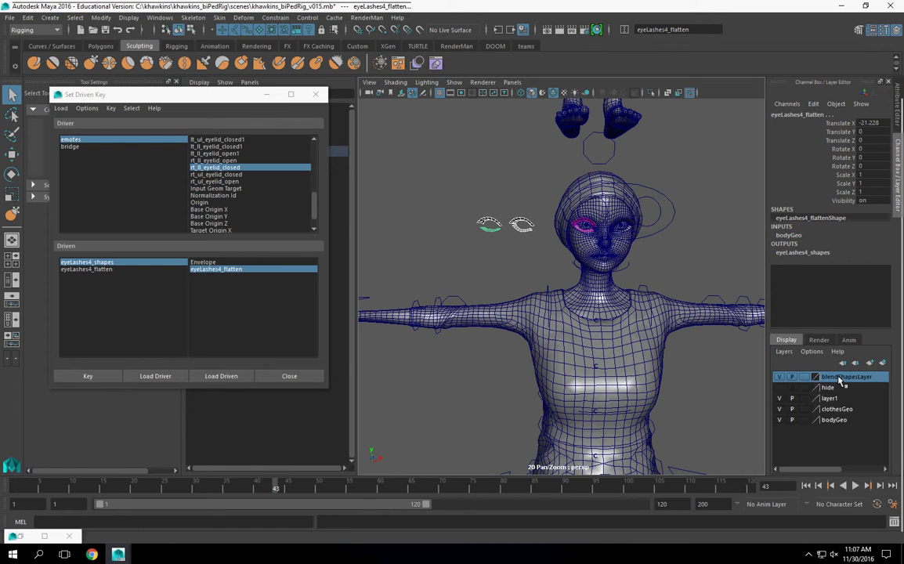
pyautogui.rightClick(839, 378)
pyautogui.click(825, 397)
# Add all the duplicate body meshes stacked above the character to blendShapesLayer and hide that layer.
pyautogui.scroll(-5, 592, 256)
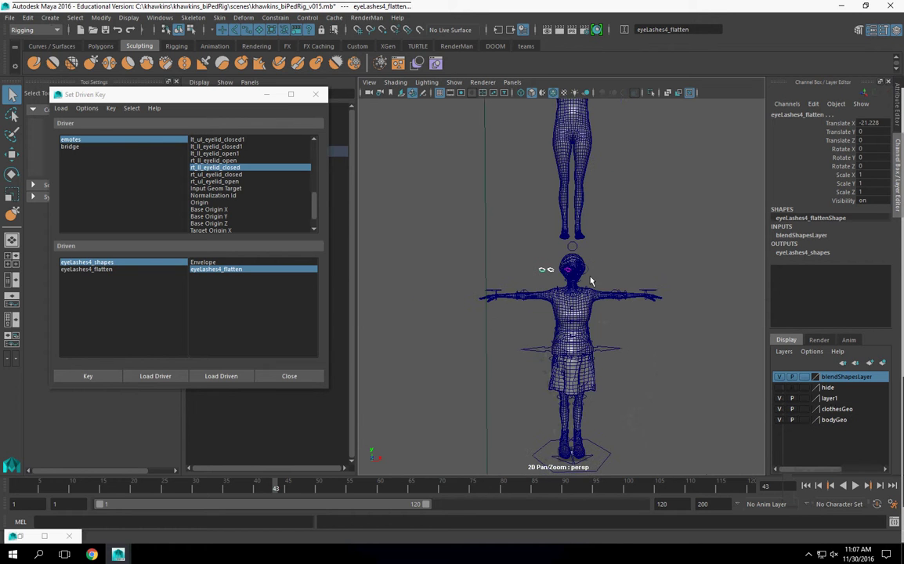
pyautogui.scroll(-10, 634, 276)
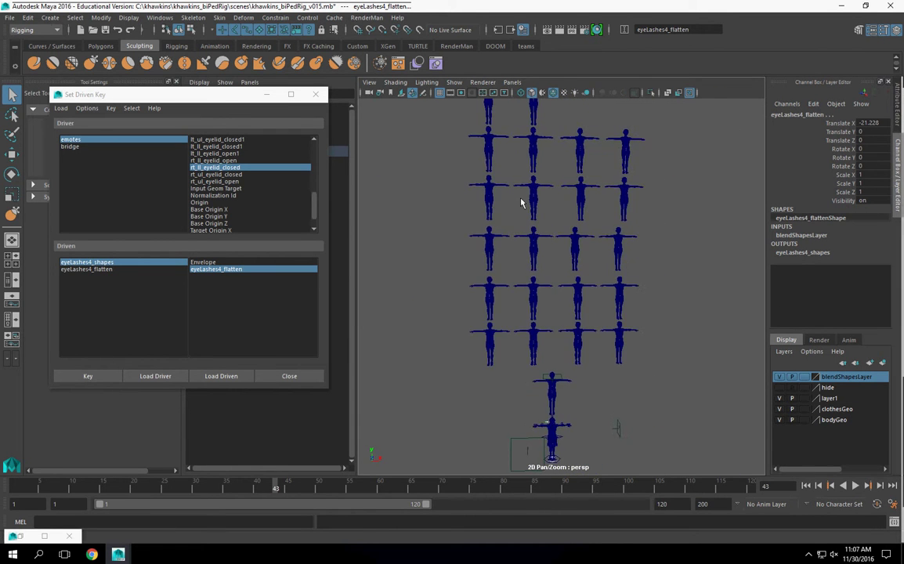
pyautogui.moveTo(507, 171); pyautogui.dragTo(627, 325)
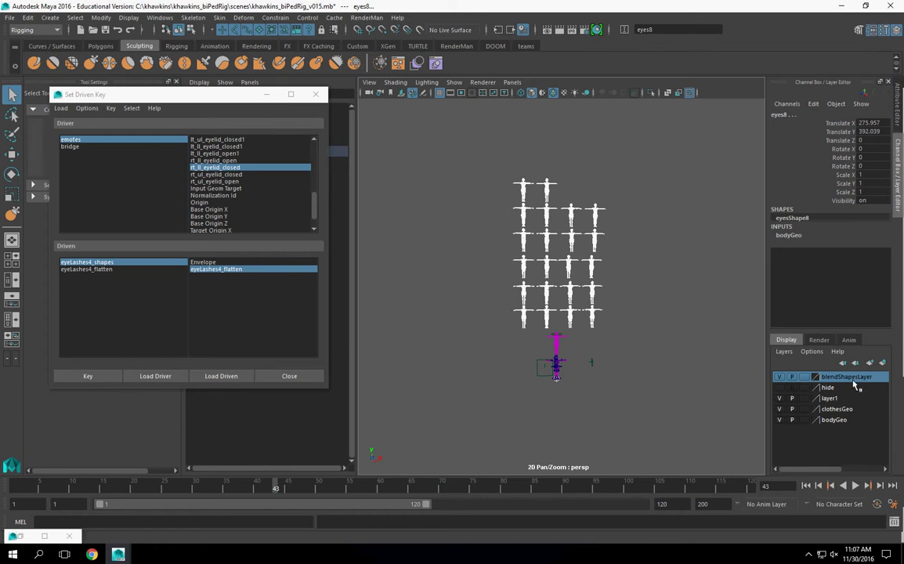
pyautogui.rightClick(853, 381)
pyautogui.click(825, 397)
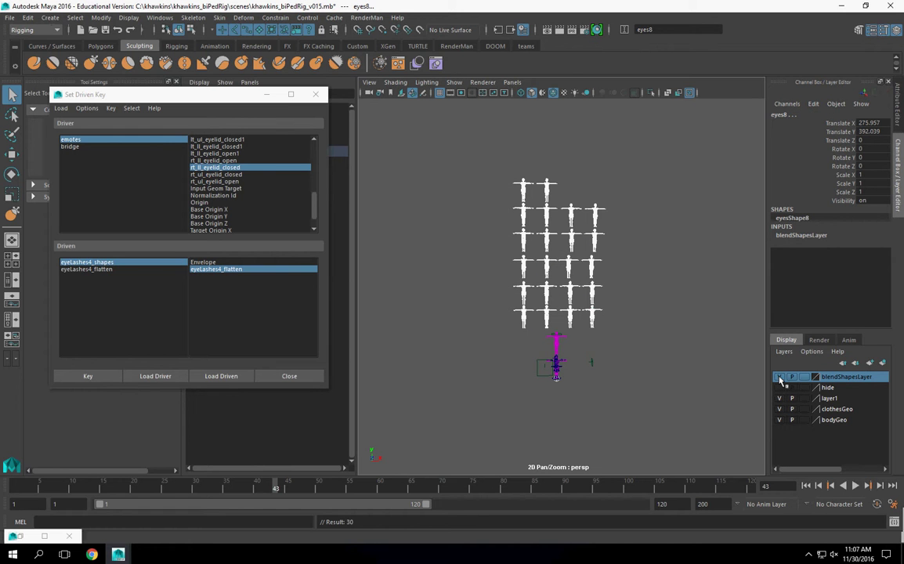
pyautogui.click(780, 378)
# Minimize the Set Driven Key window and close Tool Settings to clear the workspace around the character.
pyautogui.scroll(6, 591, 249)
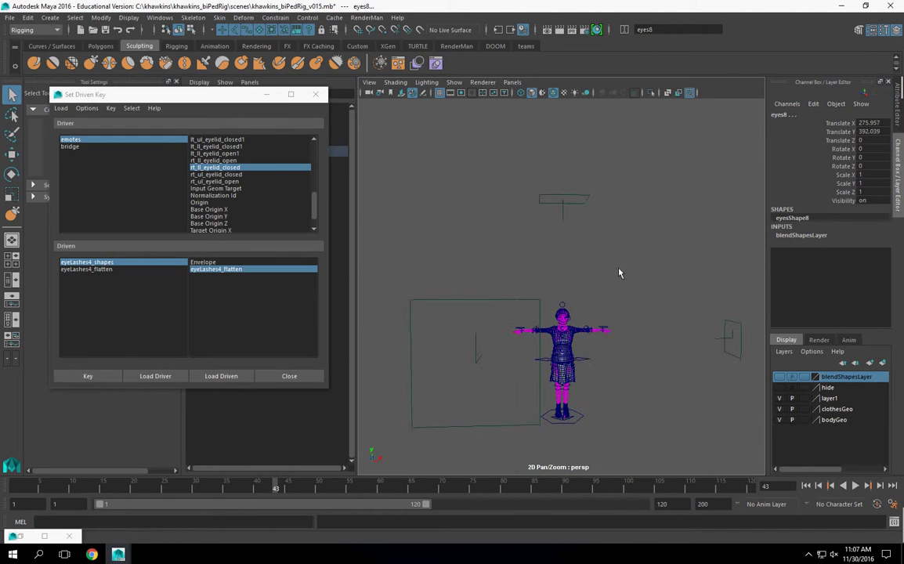
pyautogui.moveTo(623, 234); pyautogui.dragTo(627, 127, button='middle')
pyautogui.click(267, 94)
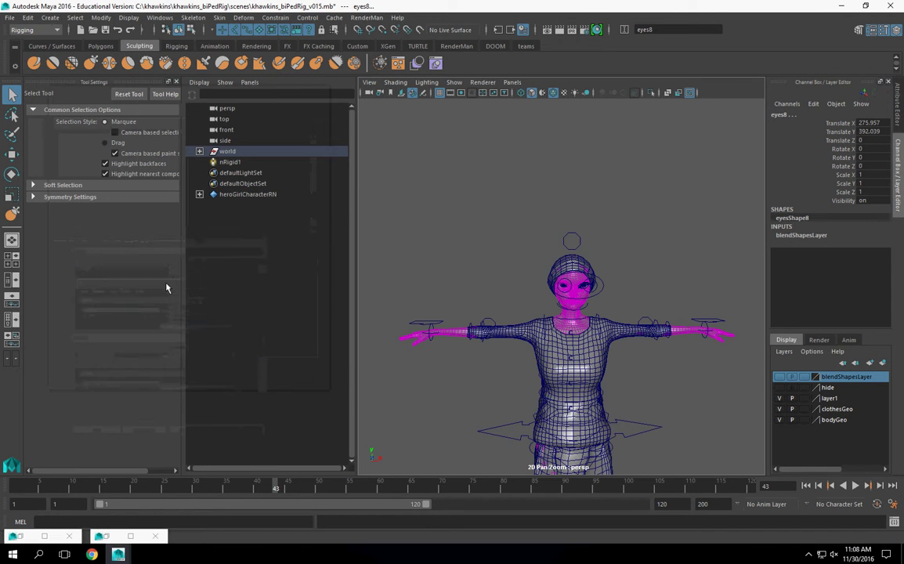
pyautogui.click(176, 81)
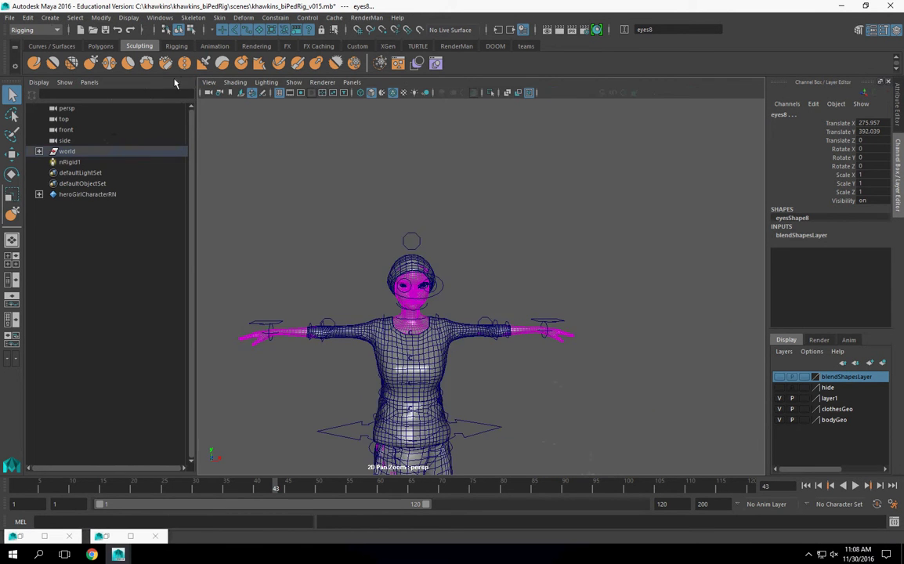
# Expand the world hierarchy and inspect the contents of the blendShapes and geo groups.
pyautogui.click(39, 151)
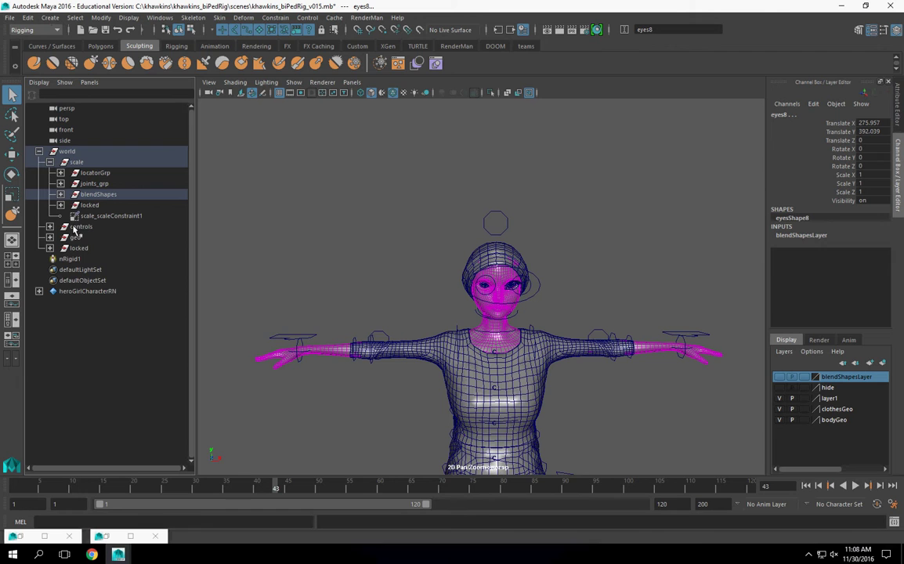
pyautogui.click(61, 194)
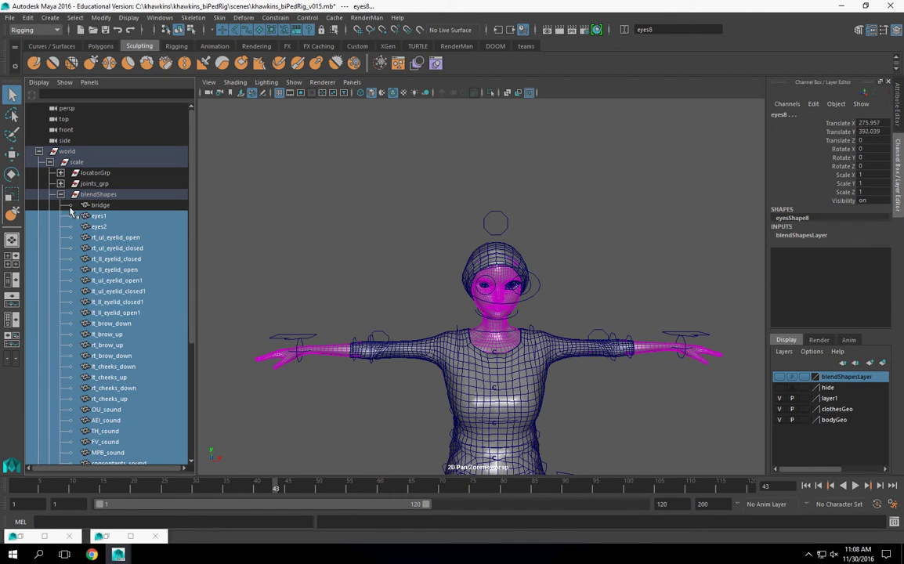
pyautogui.click(61, 195)
pyautogui.click(61, 194)
pyautogui.click(61, 194)
pyautogui.click(49, 237)
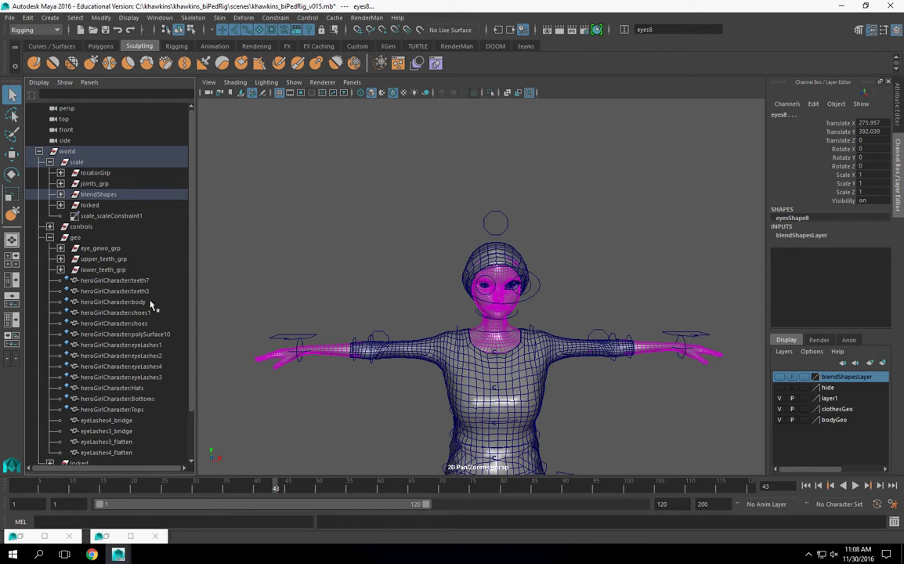
# Parent eyeLashes3_bridge, eyeLashes4_bridge, eyeLashes3_flatten and eyeLashes4_flatten from geo under the blendShapes group.
pyautogui.scroll(-2, 143, 321)
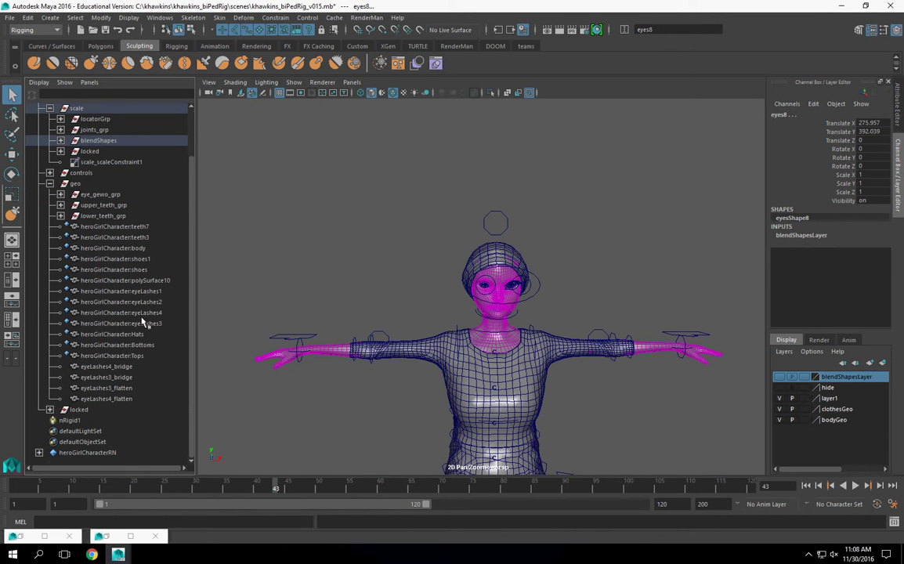
pyautogui.click(126, 399)
pyautogui.keyDown('ctrl'); pyautogui.click(124, 388); pyautogui.keyUp('ctrl')
pyautogui.keyDown('ctrl'); pyautogui.click(125, 368); pyautogui.keyUp('ctrl')
pyautogui.keyDown('ctrl'); pyautogui.click(123, 377); pyautogui.keyUp('ctrl')
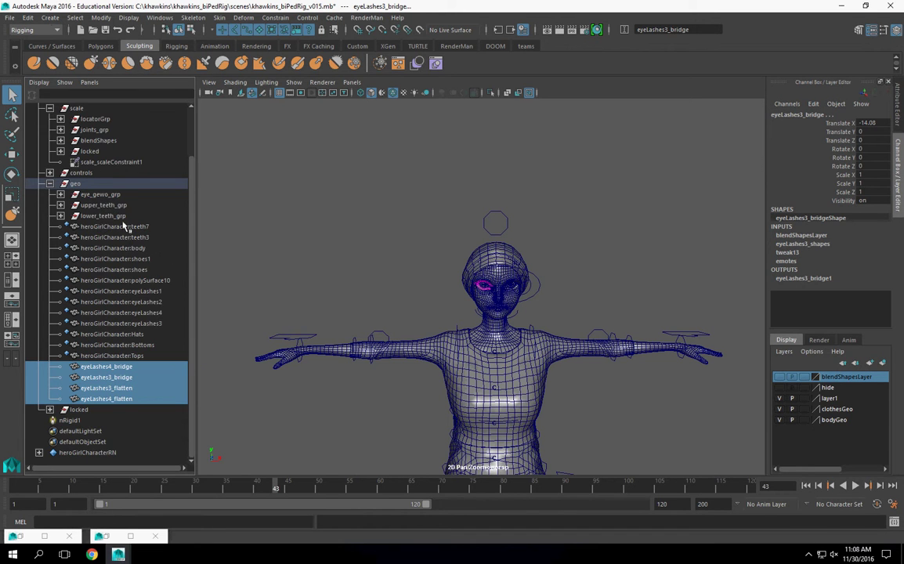
pyautogui.scroll(2, 109, 198)
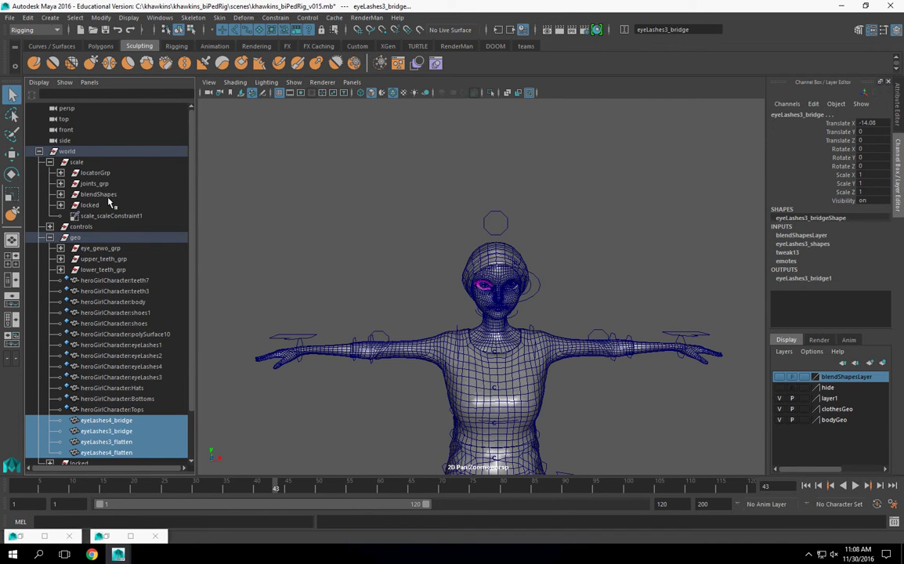
pyautogui.keyDown('ctrl'); pyautogui.click(110, 194); pyautogui.keyUp('ctrl')
pyautogui.press('p')
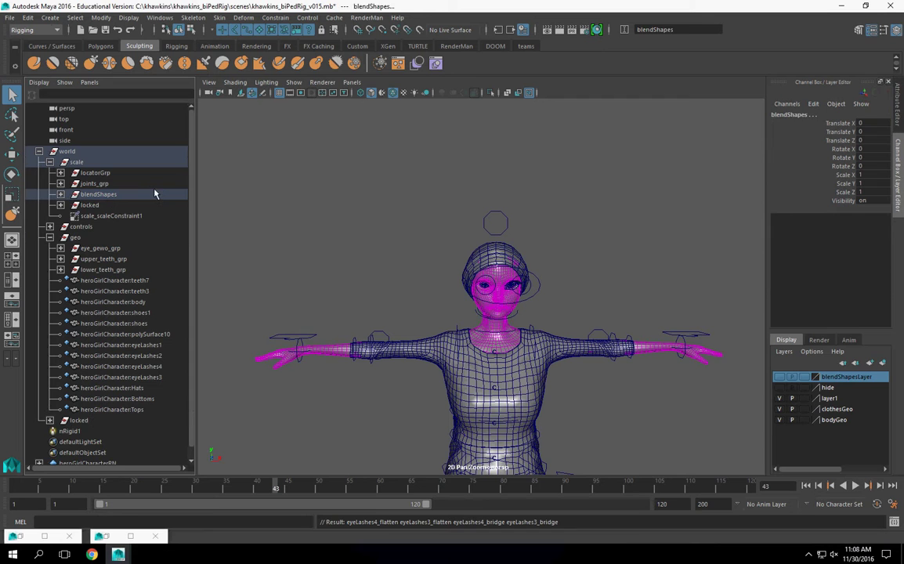
pyautogui.click(61, 194)
pyautogui.click(61, 194)
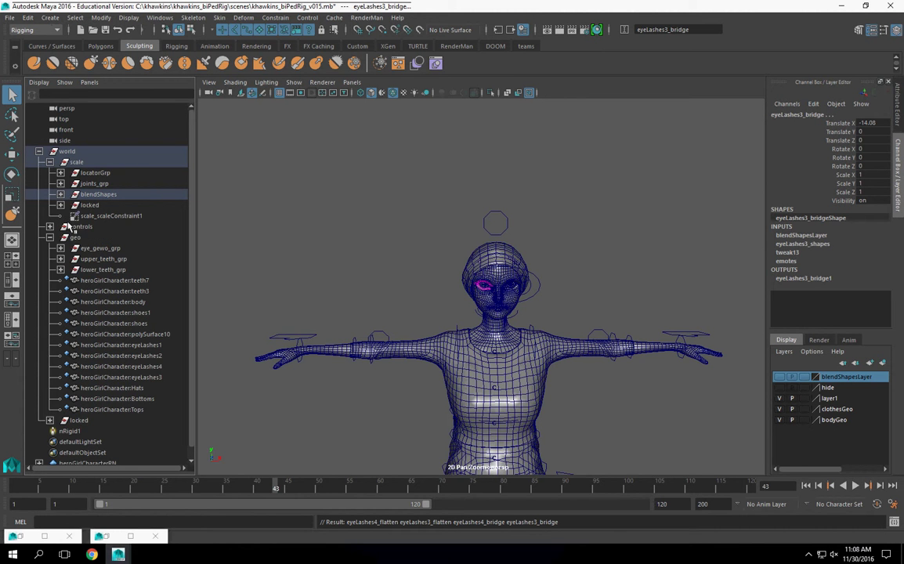
# Group the character's upper and lower right eyelash meshes, eyeLashes3 and eyeLashes4, under geo.
pyautogui.scroll(10, 568, 306)
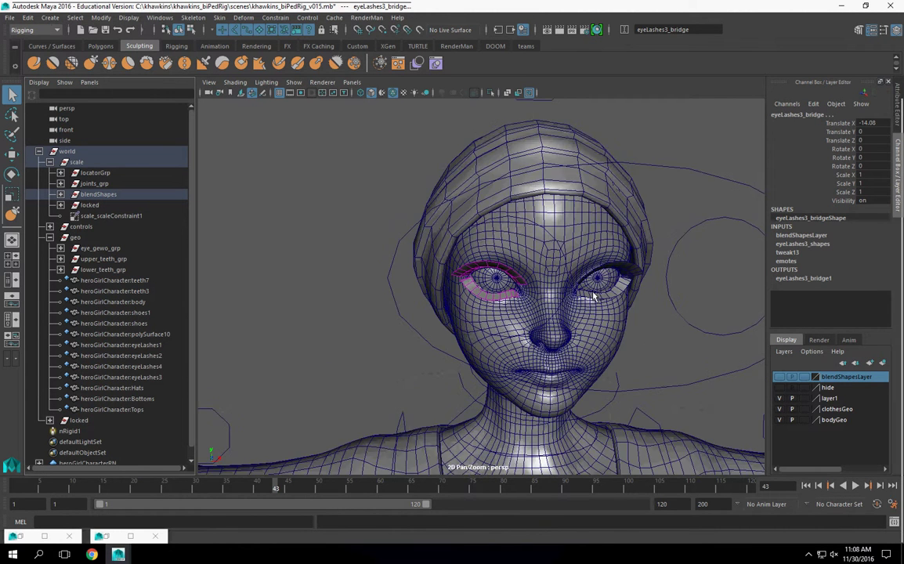
pyautogui.keyDown('alt'); pyautogui.moveTo(552, 311); pyautogui.dragTo(550, 284); pyautogui.keyUp('alt')
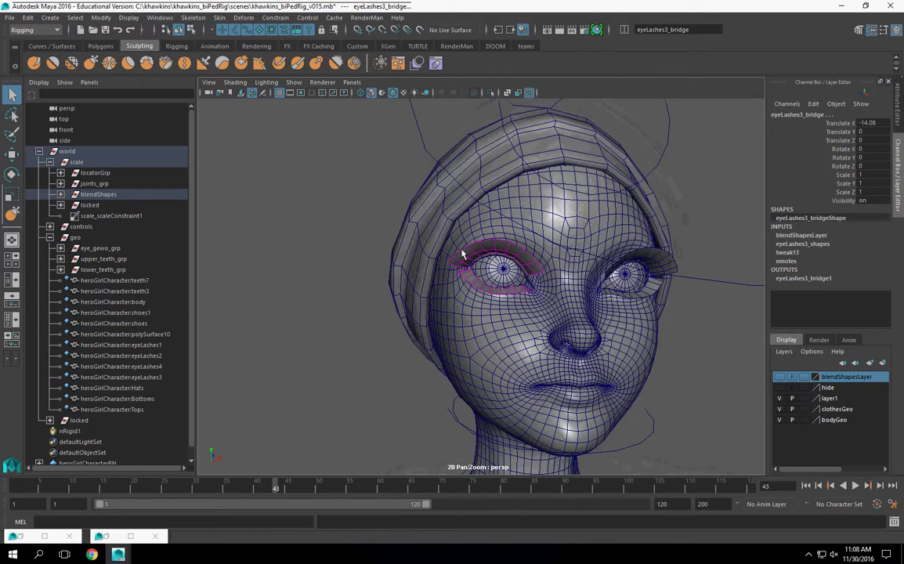
pyautogui.click(464, 256)
pyautogui.keyDown('shift'); pyautogui.click(473, 285); pyautogui.keyUp('shift')
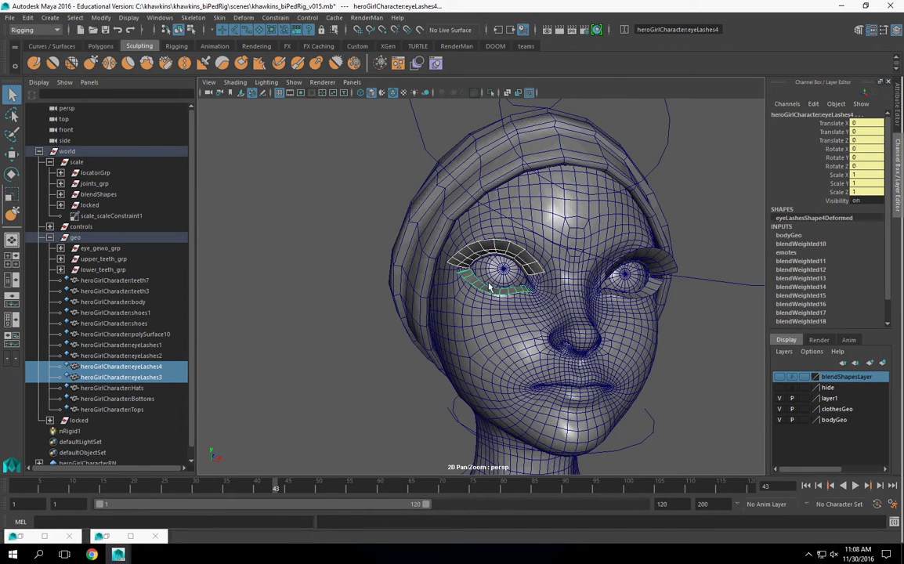
pyautogui.keyDown('alt'); pyautogui.moveTo(488, 281); pyautogui.dragTo(525, 306); pyautogui.keyUp('alt')
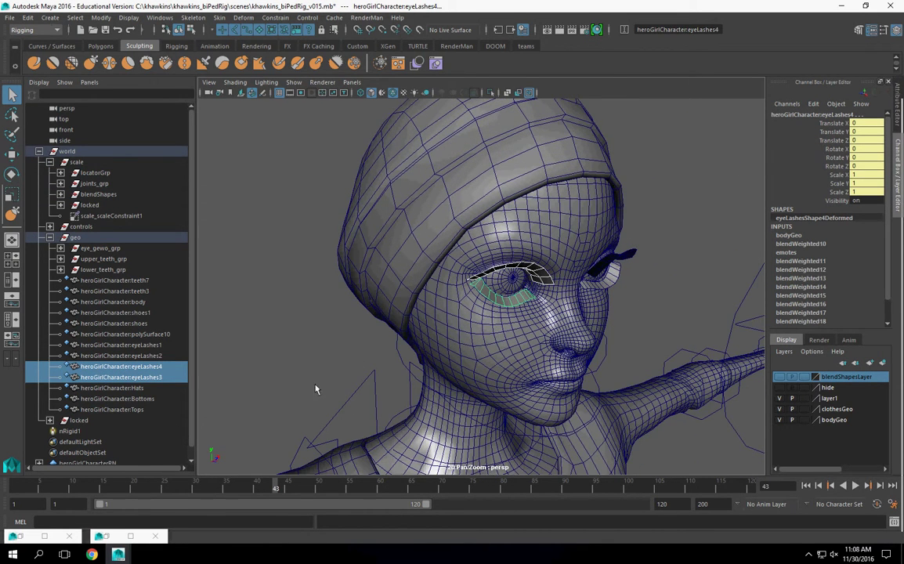
pyautogui.keyDown('alt'); pyautogui.moveTo(316, 390); pyautogui.dragTo(353, 317); pyautogui.keyUp('alt')
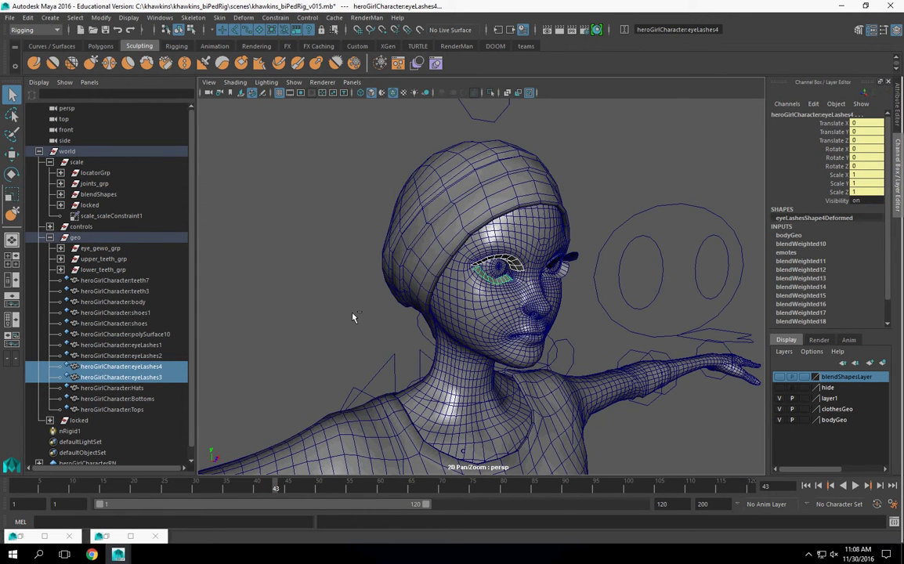
pyautogui.hotkey('ctrl', 'g')
# Rename the new eyelash group to rt_eye_lashes_grp.
pyautogui.doubleClick(797, 116)
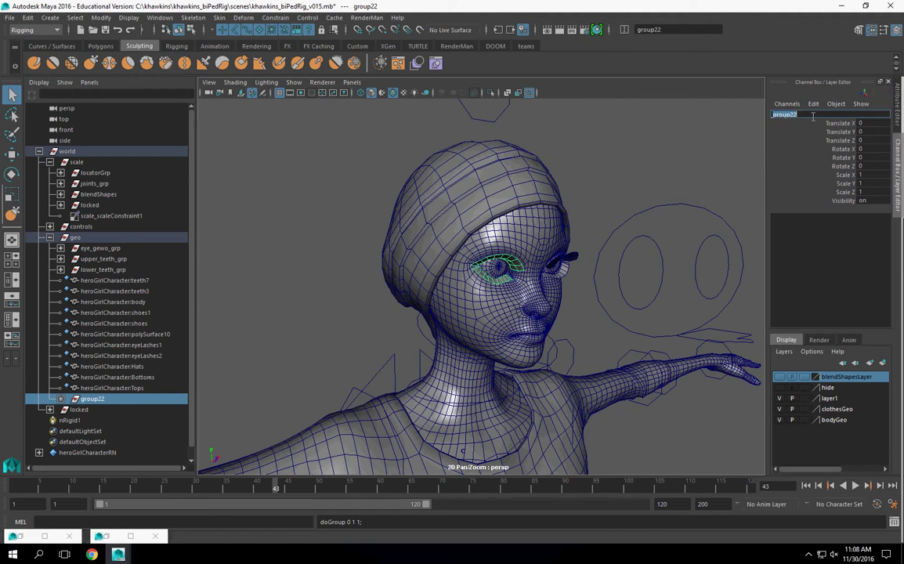
pyautogui.write('eyeLa')
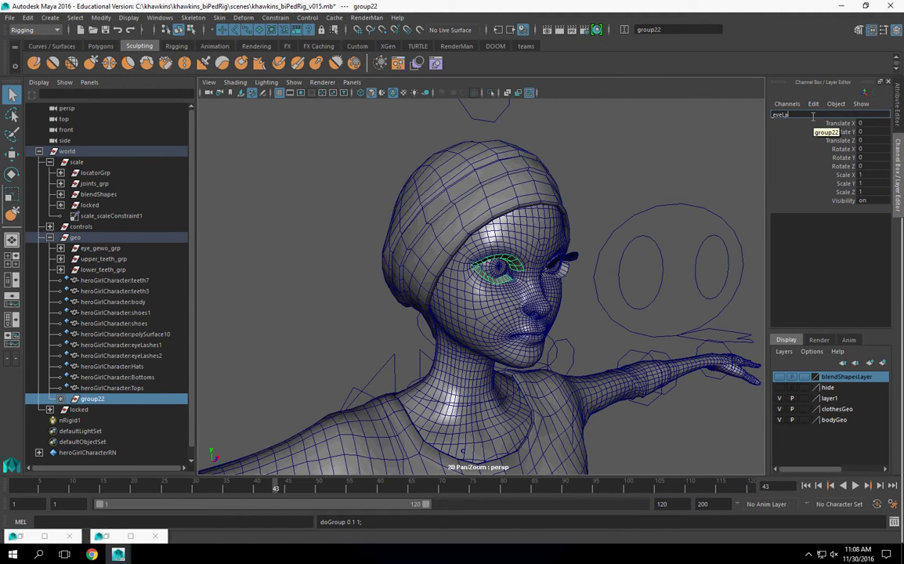
pyautogui.press('BackSpace')
pyautogui.press('BackSpace')
pyautogui.press('BackSpace')
pyautogui.press('BackSpace')
pyautogui.press('BackSpace')
pyautogui.write('g')
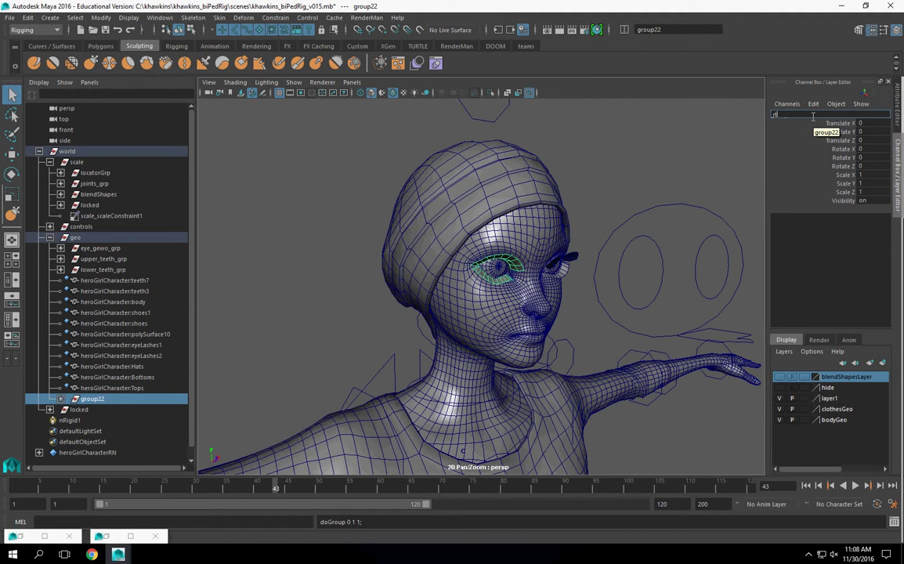
pyautogui.write('t_eye_la')
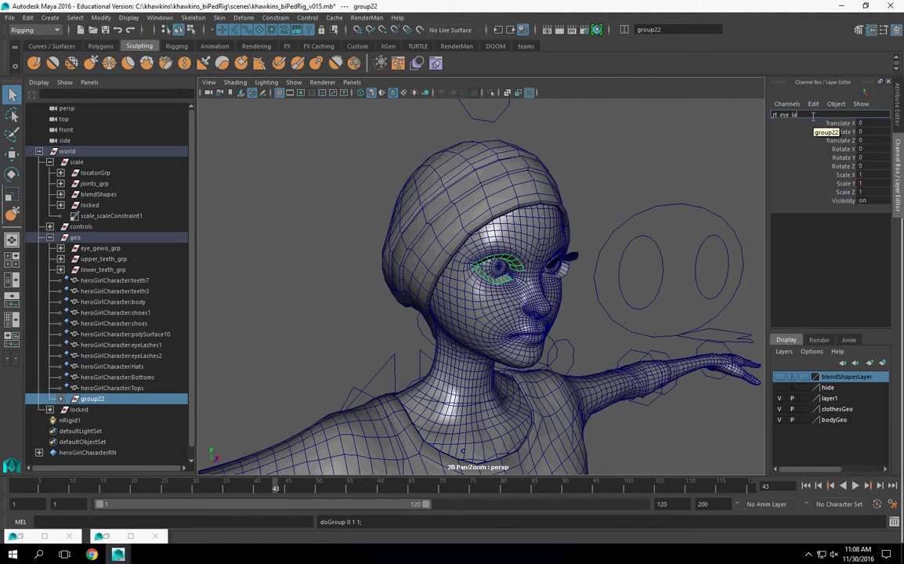
pyautogui.write('shes_grp')
pyautogui.press('Return')
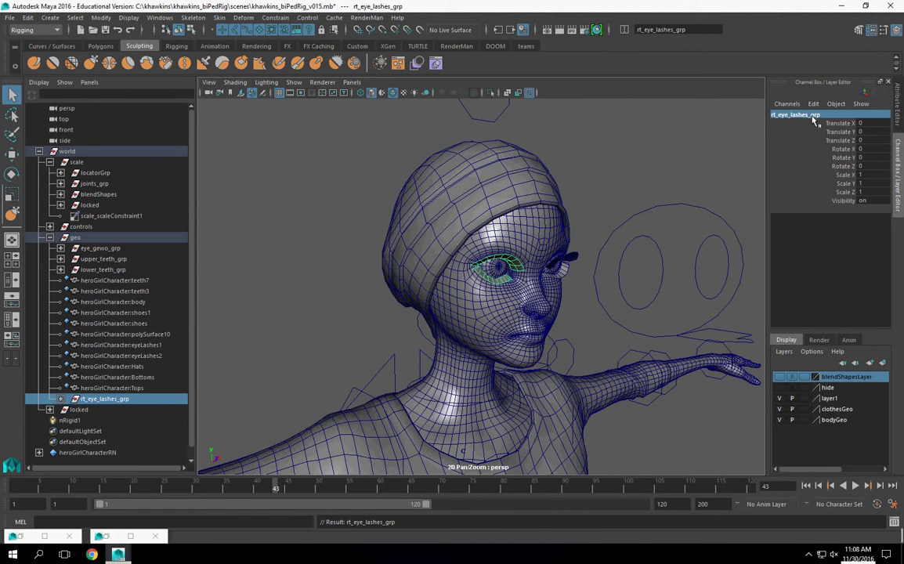
# Center the pivot of rt_eye_lashes_grp and activate the Move tool on it.
pyautogui.click(99, 18)
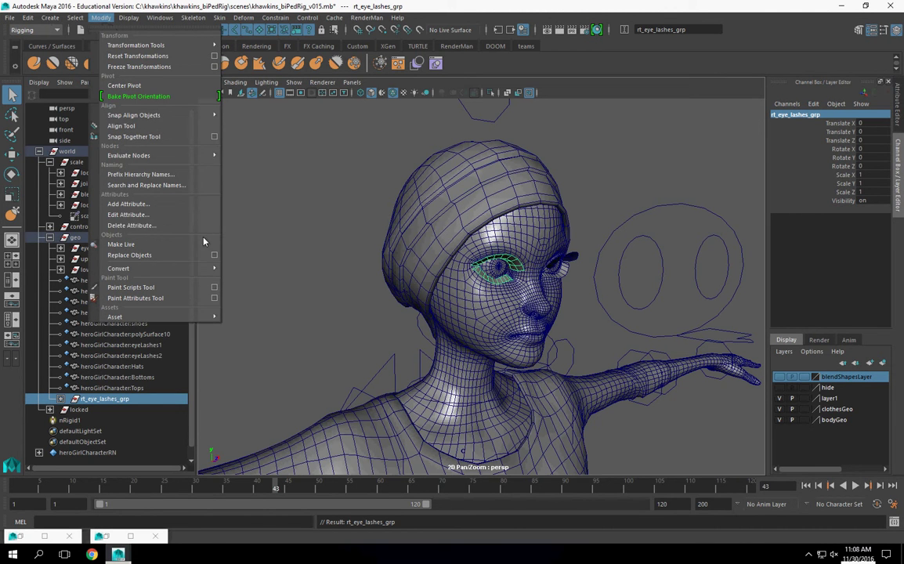
pyautogui.click(124, 85)
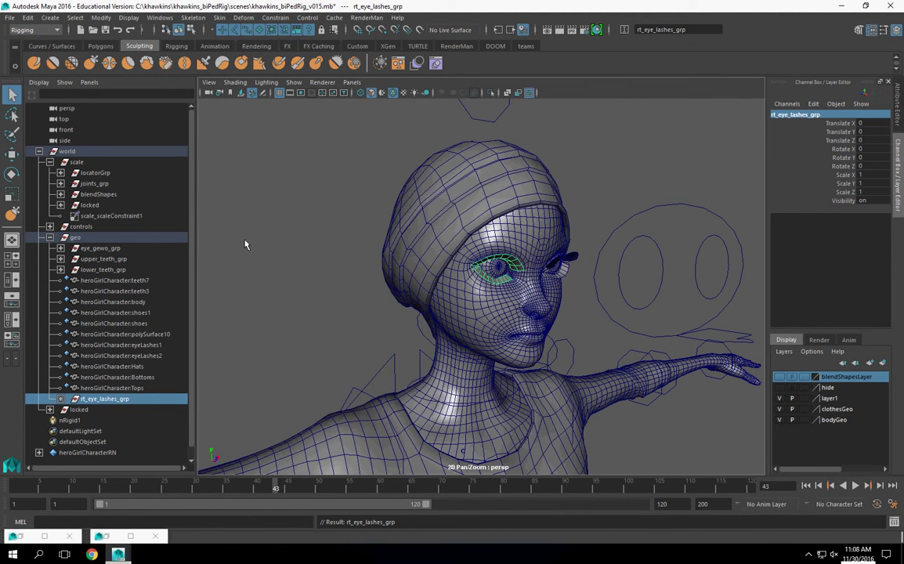
pyautogui.press('w')
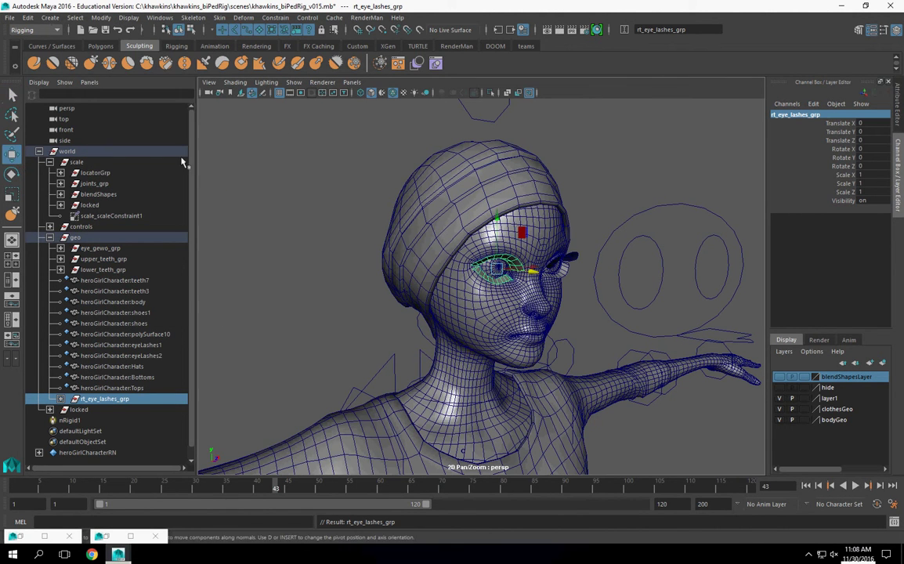
# Turn on the display of joints in the viewport and examine the head joints around the right eye.
pyautogui.click(294, 83)
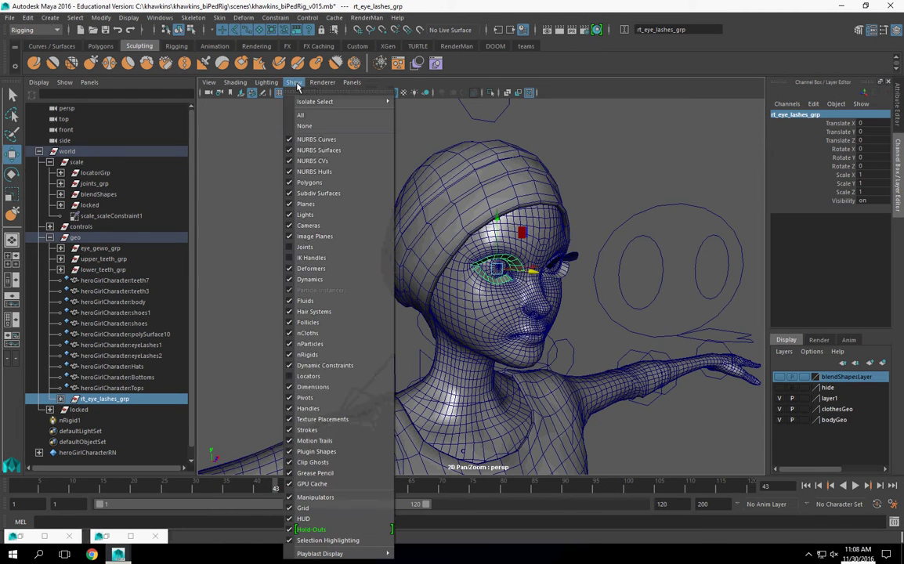
pyautogui.click(343, 250)
pyautogui.scroll(3, 460, 254)
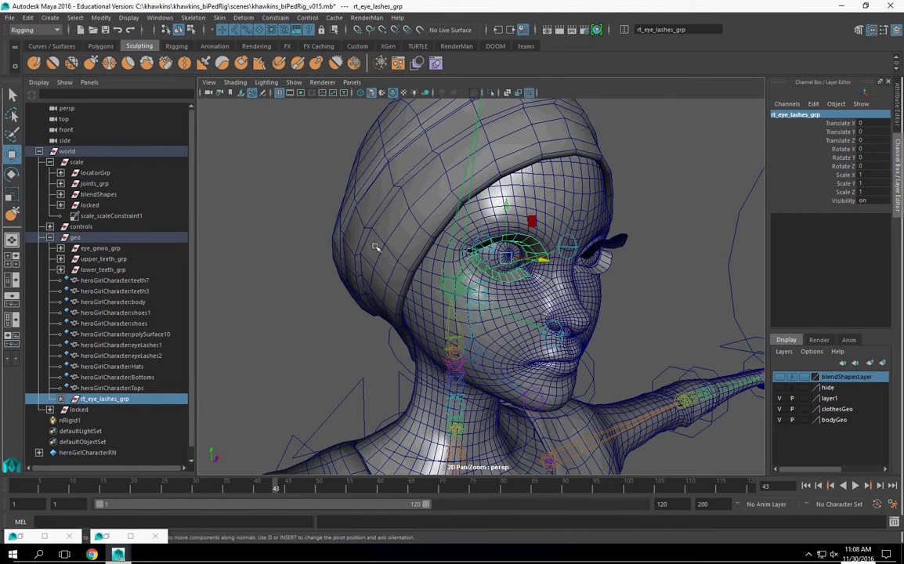
pyautogui.scroll(-2, 338, 235)
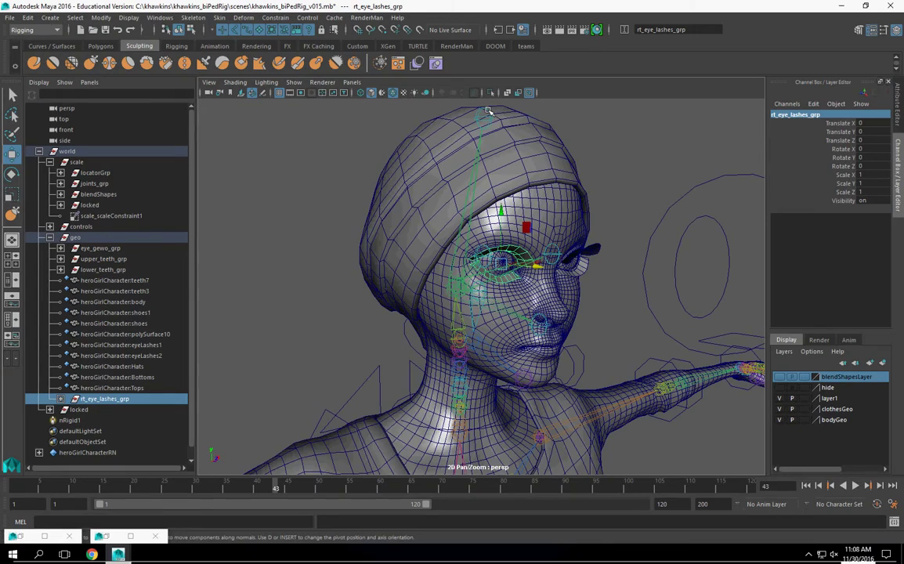
pyautogui.moveTo(488, 112)
pyautogui.keyDown('alt'); pyautogui.mouseDown()
pyautogui.moveTo(531, 125)
pyautogui.moveTo(489, 114)
pyautogui.moveTo(531, 123)
pyautogui.moveTo(492, 124)
pyautogui.mouseUp(); pyautogui.keyUp('alt')
pyautogui.keyDown('alt'); pyautogui.moveTo(612, 256); pyautogui.dragTo(585, 236); pyautogui.keyUp('alt')
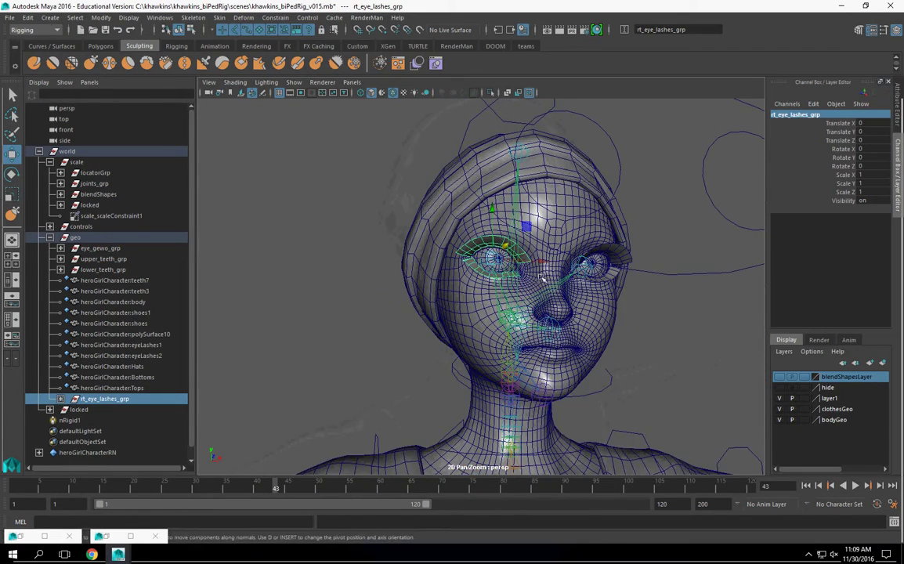
pyautogui.keyDown('alt'); pyautogui.moveTo(533, 290); pyautogui.dragTo(465, 322); pyautogui.keyUp('alt')
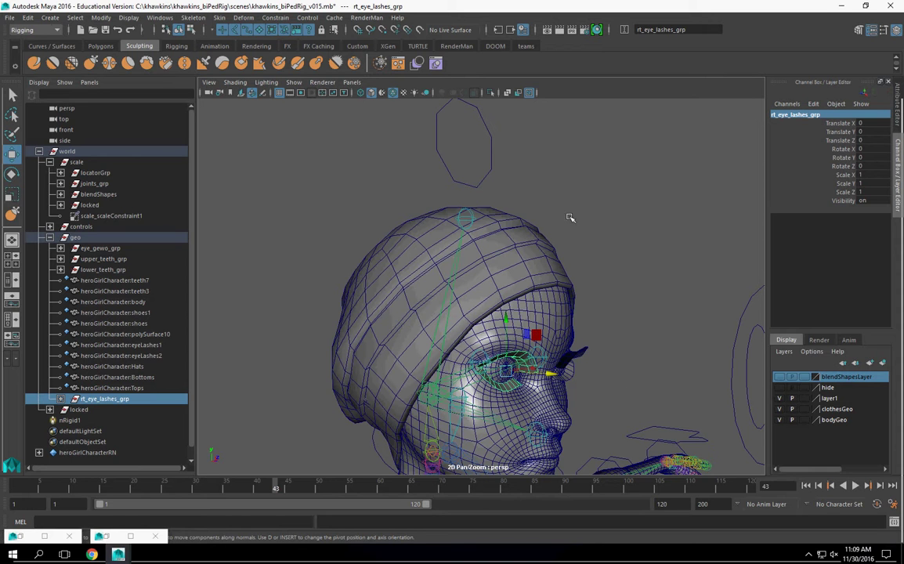
# Parent constrain rt_eye_lashes_grp to the top-of-head joint TOH_jnt.
pyautogui.click(466, 218)
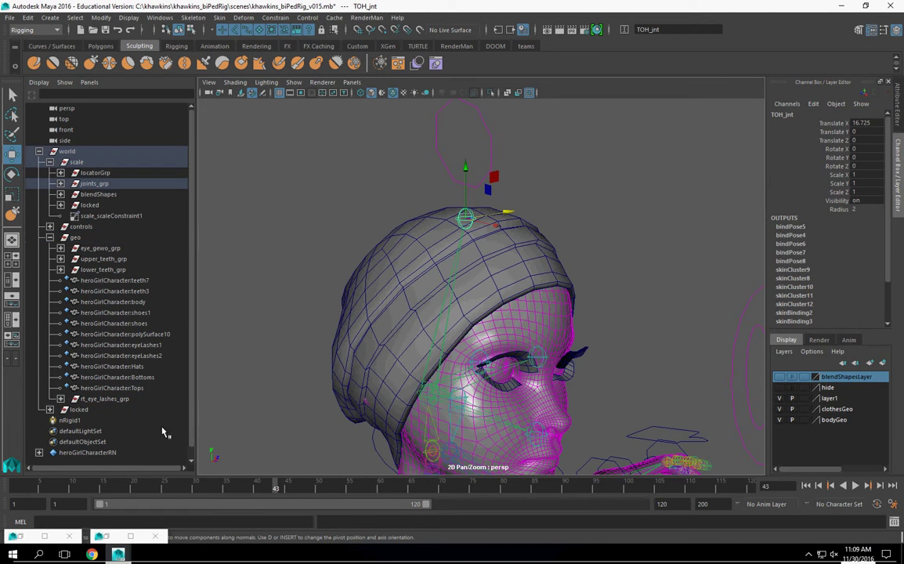
pyautogui.click(115, 400)
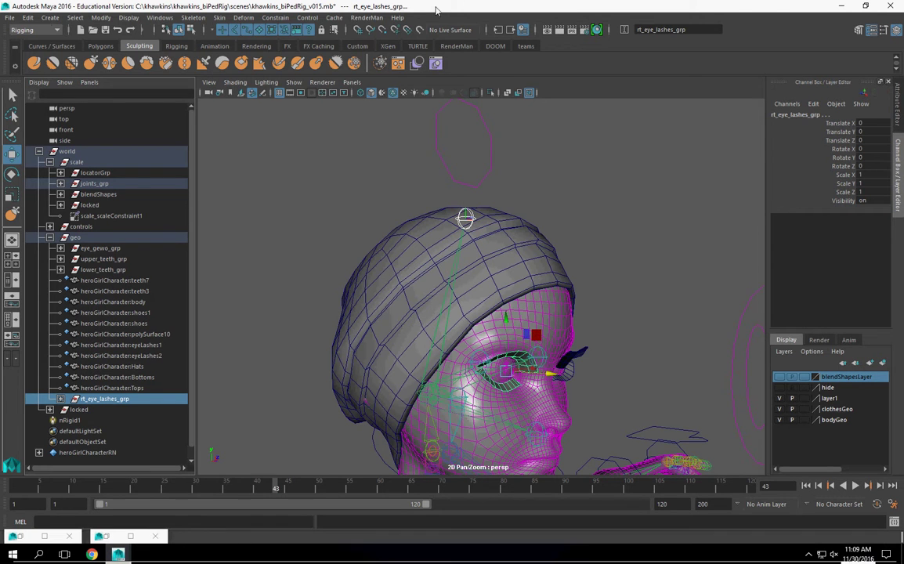
pyautogui.click(275, 18)
pyautogui.click(295, 47)
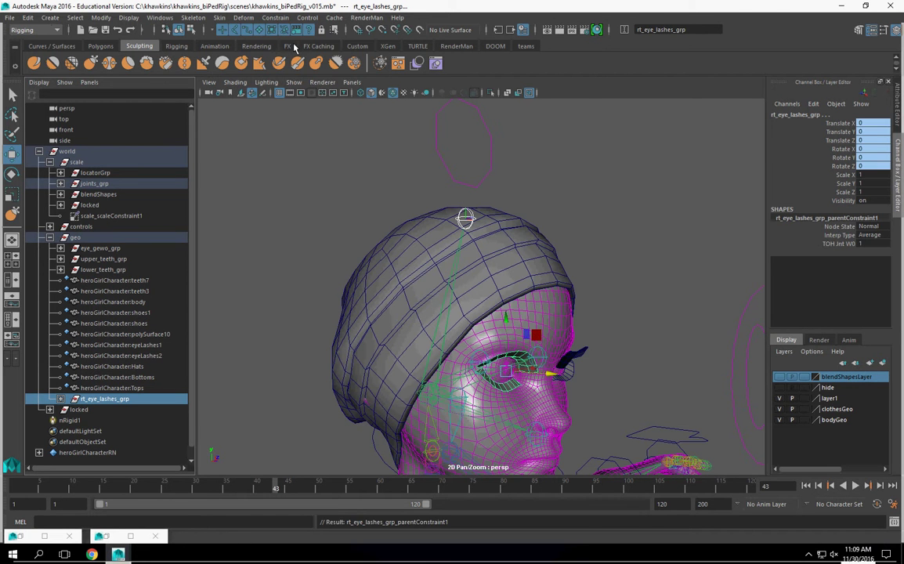
# Test the eyelash constraint by rotating head_con in Z to about -34, and undo the rotation.
pyautogui.scroll(-5, 616, 240)
pyautogui.keyDown('alt'); pyautogui.moveTo(616, 240); pyautogui.dragTo(536, 281); pyautogui.keyUp('alt')
pyautogui.scroll(5, 382, 404)
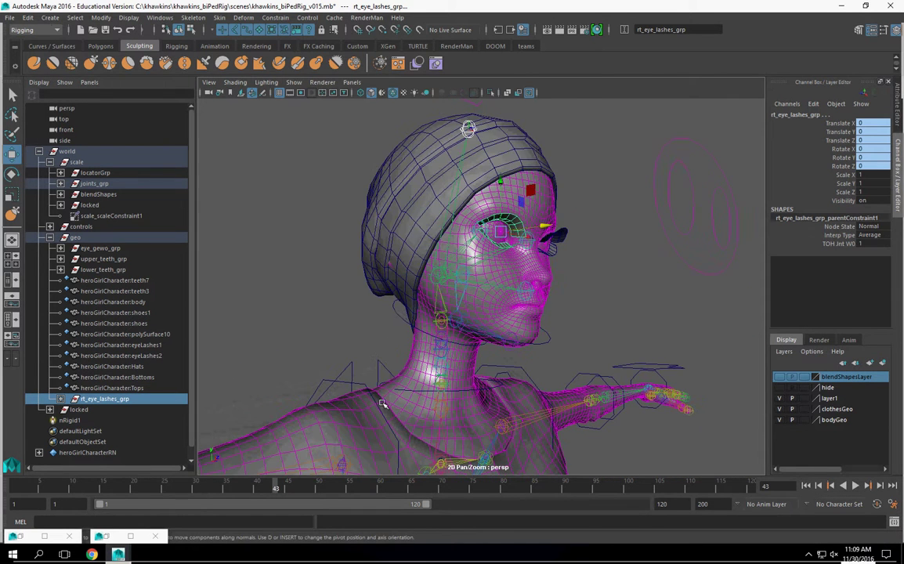
pyautogui.click(396, 311)
pyautogui.scroll(-2, 421, 324)
pyautogui.keyDown('alt'); pyautogui.moveTo(421, 325); pyautogui.dragTo(376, 326); pyautogui.keyUp('alt')
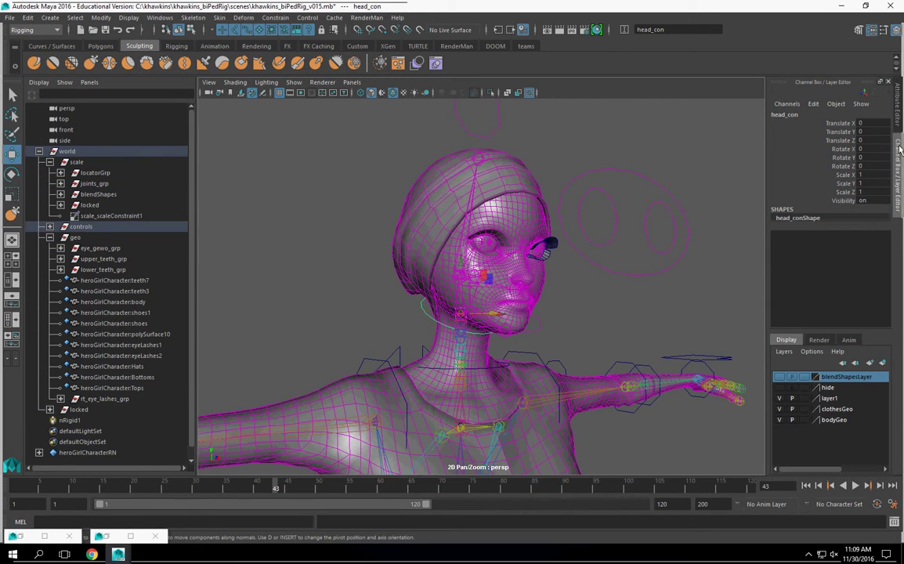
pyautogui.click(843, 166)
pyautogui.moveTo(674, 224); pyautogui.dragTo(639, 224, button='middle')
pyautogui.hotkey('ctrl', 'z')
pyautogui.hotkey('ctrl', 'z')
pyautogui.hotkey('ctrl', 'z')
pyautogui.hotkey('ctrl', 'z')
pyautogui.hotkey('ctrl', 'z')
pyautogui.hotkey('ctrl', 'z')
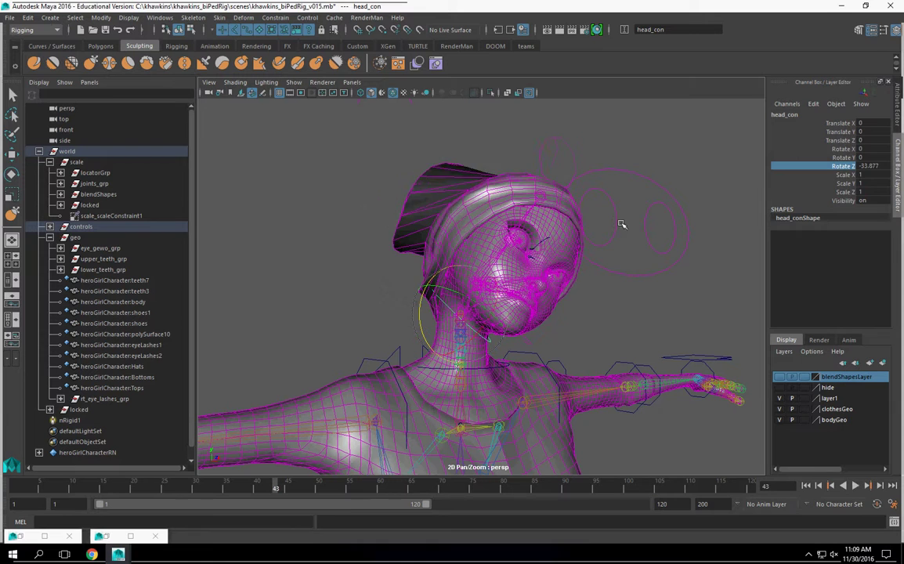
# Test the eyelash constraint by rotating head_con in X to -36, and undo the rotation.
pyautogui.click(843, 149)
pyautogui.moveTo(611, 239); pyautogui.dragTo(574, 229, button='middle')
pyautogui.hotkey('ctrl', 'z')
pyautogui.hotkey('ctrl', 'z')
pyautogui.hotkey('ctrl', 'z')
pyautogui.hotkey('ctrl', 'z')
pyautogui.hotkey('ctrl', 'z')
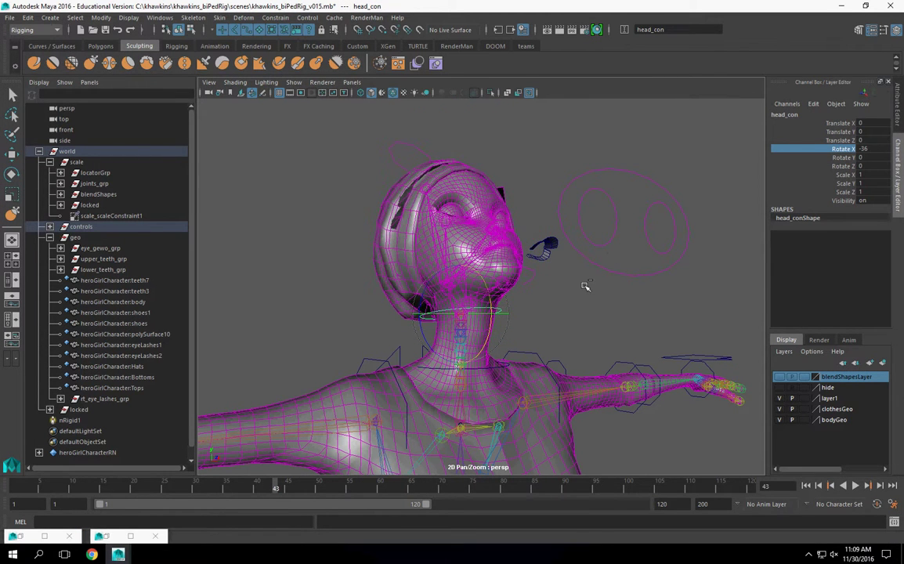
# Rotate neck_con in X to about -62 and examine how the right eyelashes sit on the tilted head.
pyautogui.click(504, 368)
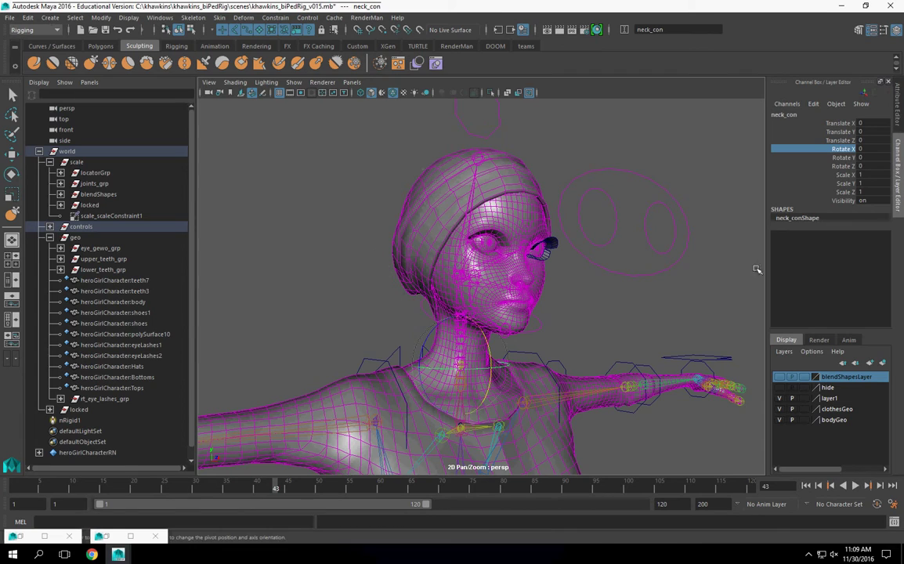
pyautogui.moveTo(585, 197); pyautogui.dragTo(491, 224, button='middle')
pyautogui.scroll(5, 491, 224)
pyautogui.keyDown('alt'); pyautogui.moveTo(492, 224); pyautogui.dragTo(559, 357, button='middle'); pyautogui.keyUp('alt')
pyautogui.keyDown('alt'); pyautogui.moveTo(559, 357); pyautogui.dragTo(541, 333); pyautogui.keyUp('alt')
pyautogui.scroll(-12, 541, 351)
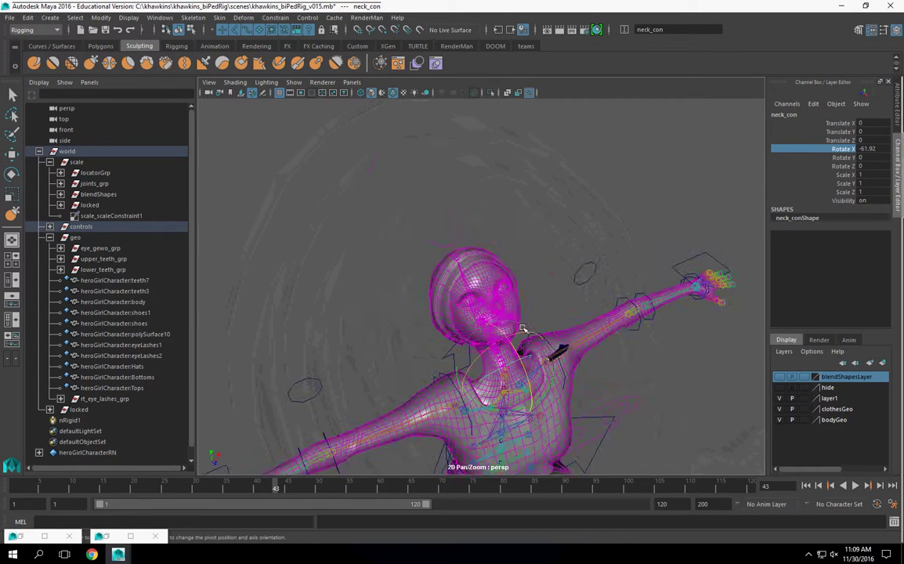
pyautogui.scroll(10, 516, 321)
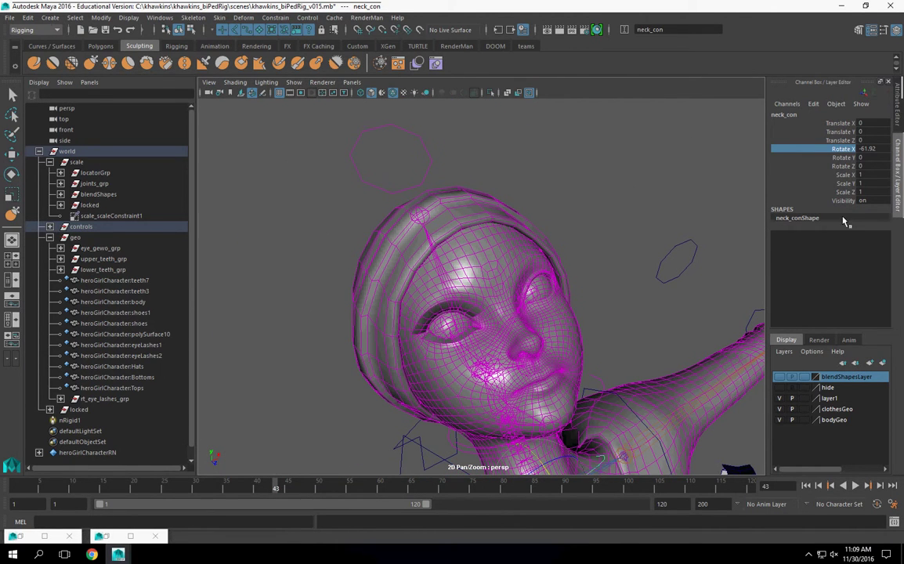
# Show blendShapesLayer, select the bridge body mesh and expand its emotes blend shape channels.
pyautogui.click(778, 377)
pyautogui.scroll(-8, 482, 257)
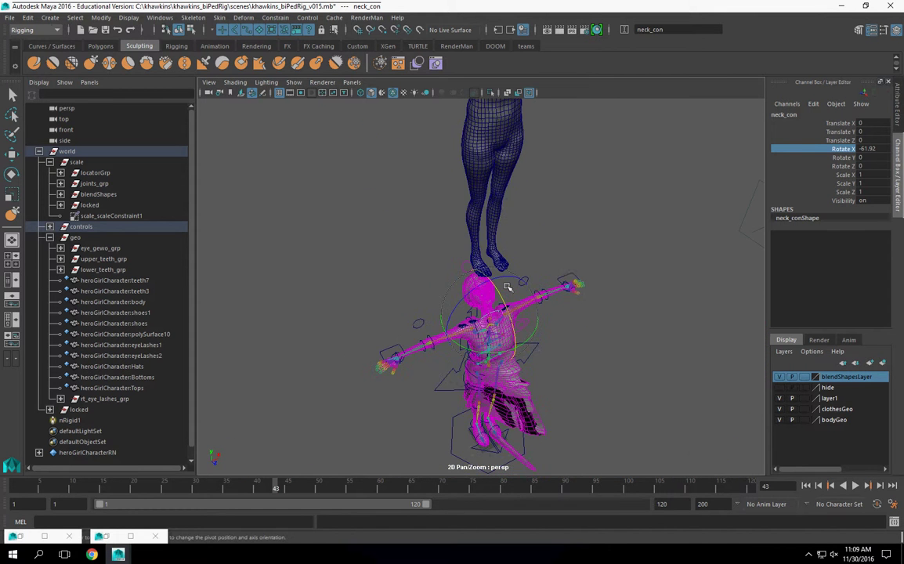
pyautogui.click(490, 185)
pyautogui.scroll(8, 517, 272)
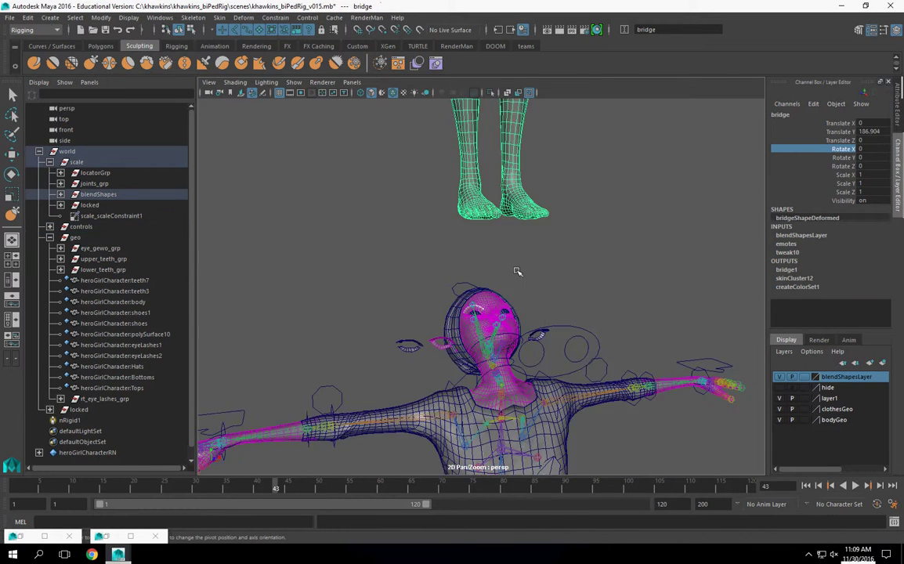
pyautogui.keyDown('alt'); pyautogui.moveTo(533, 315); pyautogui.dragTo(535, 277, button='middle'); pyautogui.keyUp('alt')
pyautogui.keyDown('alt'); pyautogui.moveTo(536, 277); pyautogui.dragTo(523, 340, button='right'); pyautogui.keyUp('alt')
pyautogui.keyDown('alt'); pyautogui.moveTo(523, 339); pyautogui.dragTo(583, 291); pyautogui.keyUp('alt')
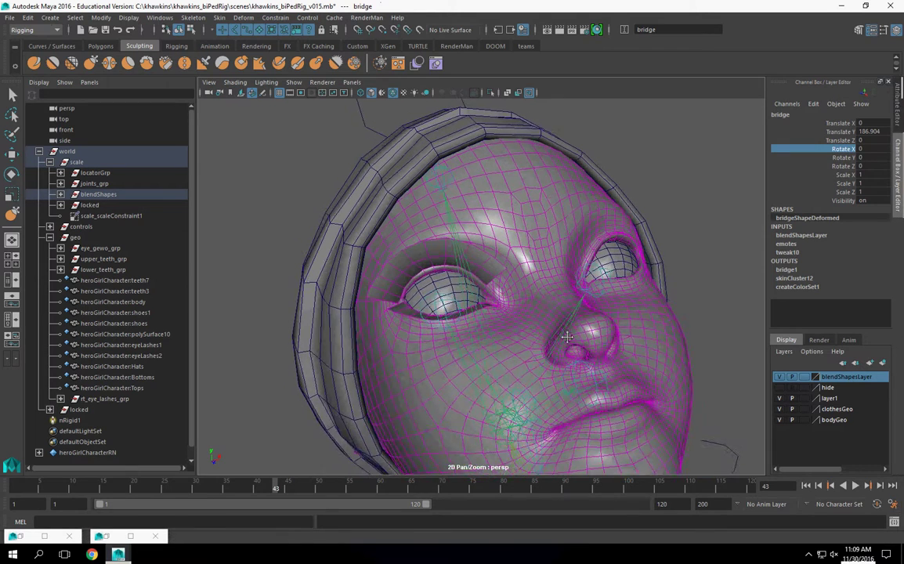
pyautogui.keyDown('alt'); pyautogui.moveTo(582, 291); pyautogui.dragTo(703, 299, button='right'); pyautogui.keyUp('alt')
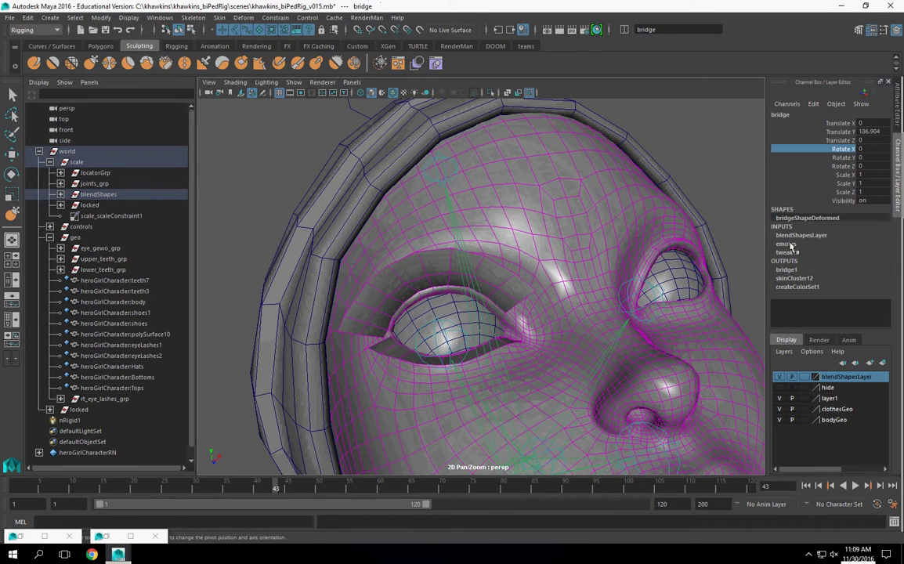
pyautogui.click(786, 244)
pyautogui.scroll(-5, 830, 251)
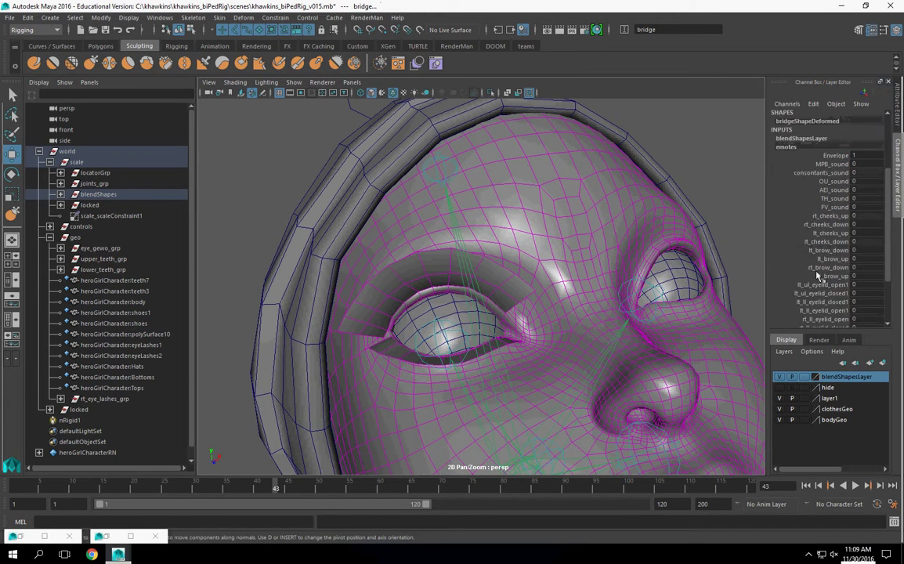
# Test rt_ul_eyelid_closed, rt_ul_eyelid_open, rt_ll_eyelid_closed and rt_ll_eyelid_open one by one on the tilted head, returning each to 0.
pyautogui.click(826, 264)
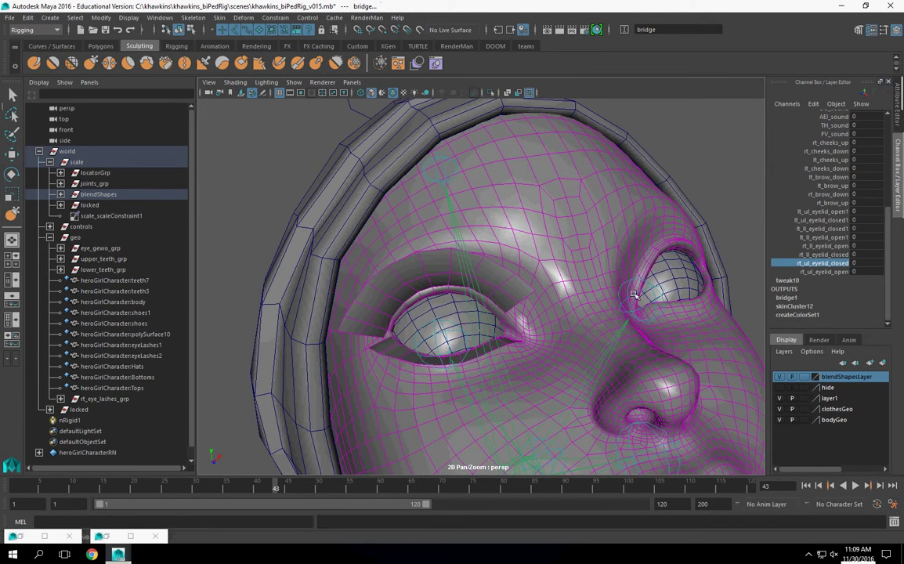
pyautogui.moveTo(636, 301); pyautogui.dragTo(728, 311, button='middle')
pyautogui.click(823, 271)
pyautogui.moveTo(729, 251); pyautogui.dragTo(593, 309, button='middle')
pyautogui.click(823, 253)
pyautogui.moveTo(729, 259); pyautogui.dragTo(650, 285, button='middle')
pyautogui.click(787, 246)
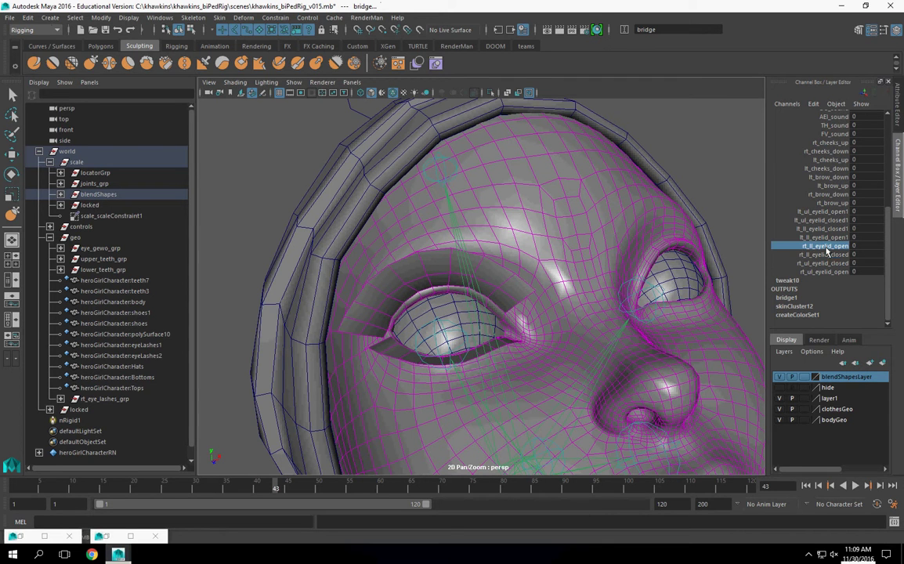
pyautogui.moveTo(687, 242); pyautogui.dragTo(619, 298, button='middle')
# Reset the neck control neck_con to a Rotate X of 0.
pyautogui.scroll(-10, 518, 338)
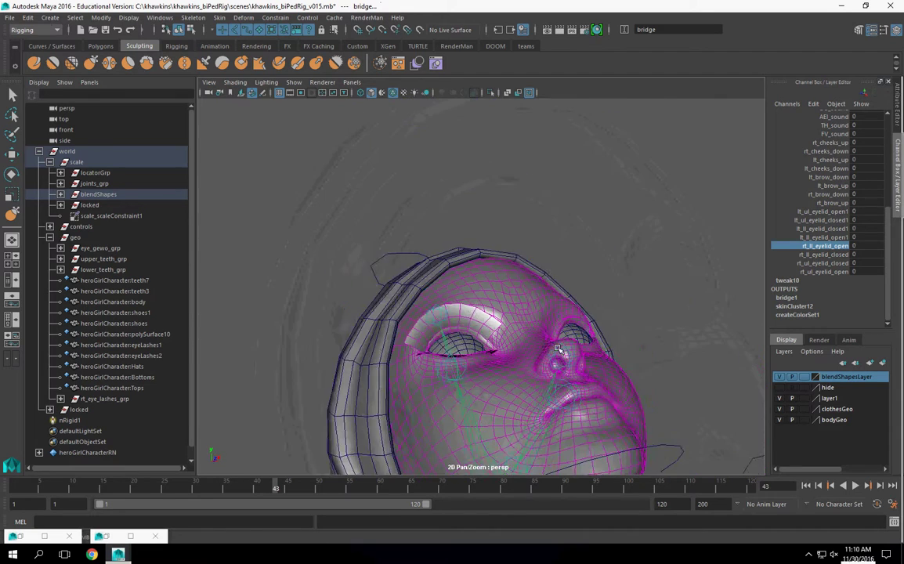
pyautogui.keyDown('alt'); pyautogui.moveTo(575, 392); pyautogui.dragTo(596, 295, button='middle'); pyautogui.keyUp('alt')
pyautogui.click(561, 308)
pyautogui.press('w')
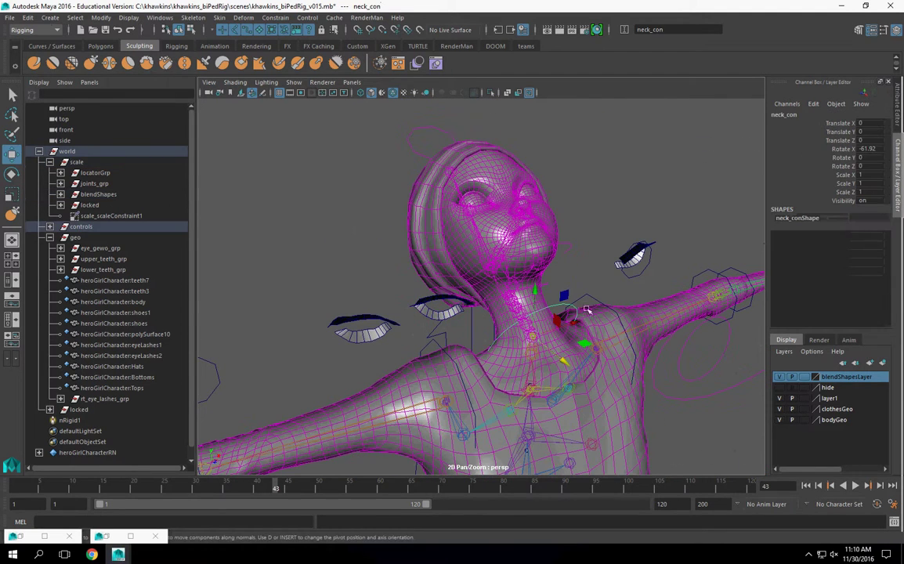
pyautogui.click(868, 149)
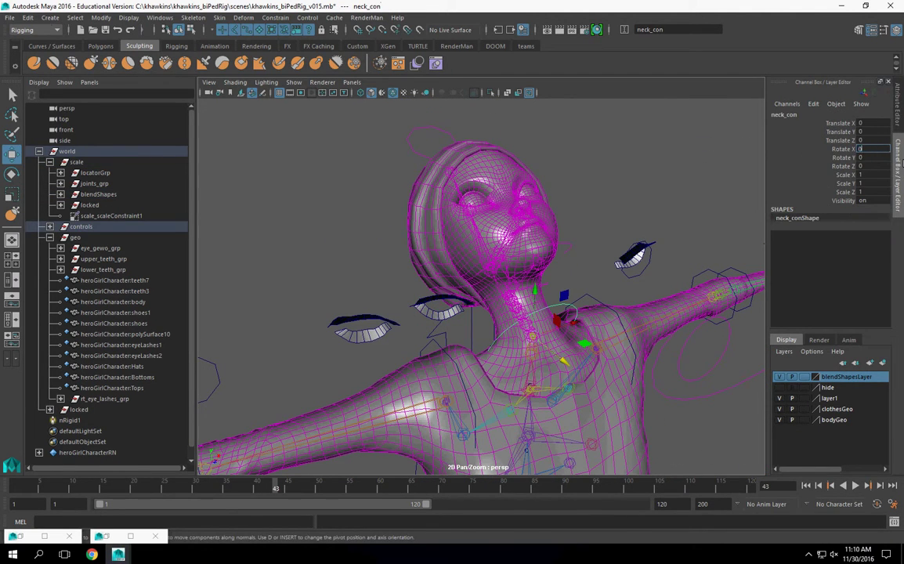
pyautogui.write('0')
pyautogui.press('Return')
# Hide blendShapesLayer and inspect the eyelashes on the upright head from the front and the side.
pyautogui.scroll(-5, 514, 261)
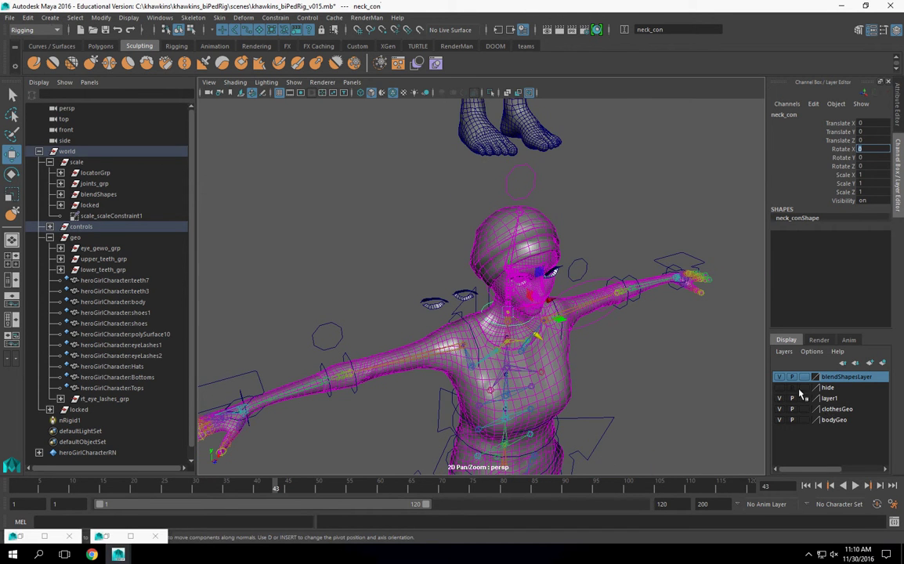
pyautogui.click(781, 378)
pyautogui.keyDown('alt'); pyautogui.moveTo(549, 321); pyautogui.dragTo(473, 314); pyautogui.keyUp('alt')
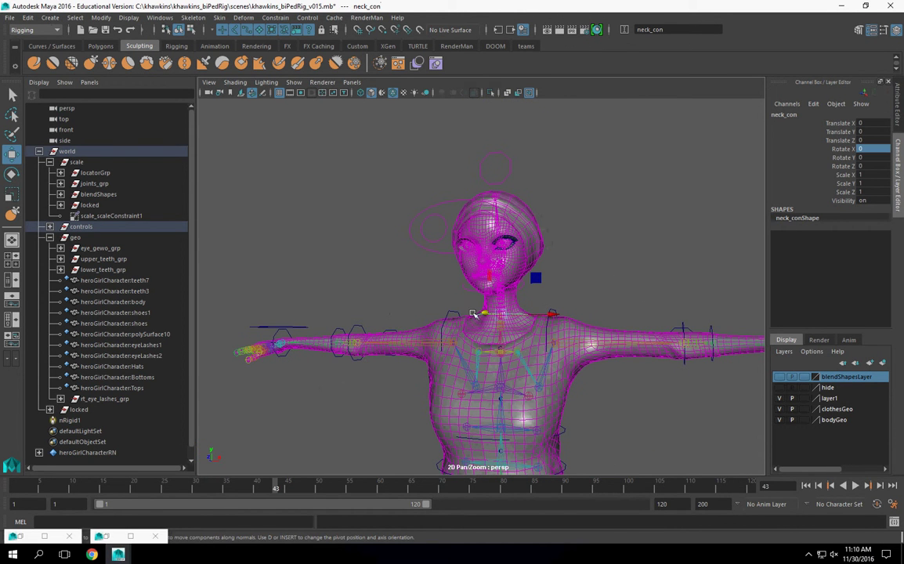
pyautogui.scroll(5, 451, 233)
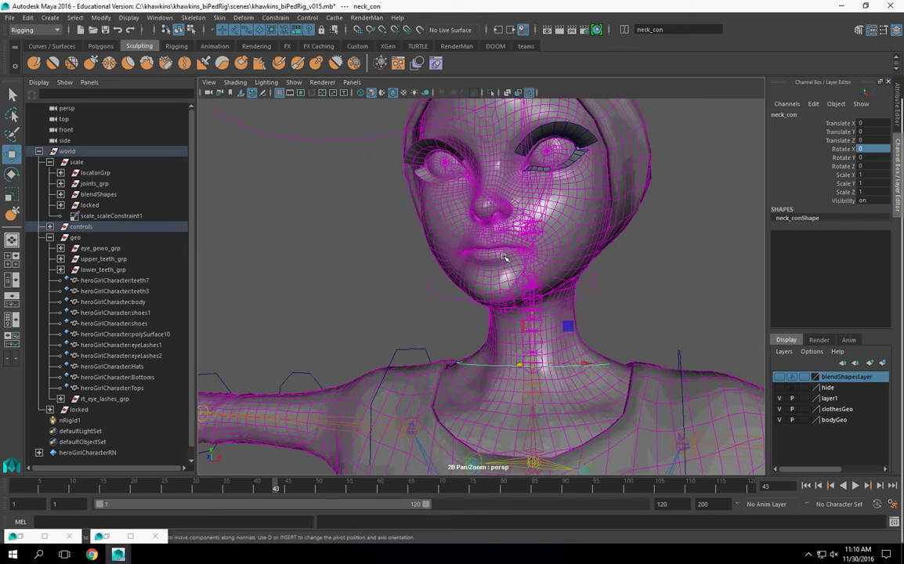
pyautogui.keyDown('alt'); pyautogui.moveTo(461, 249); pyautogui.dragTo(619, 275); pyautogui.keyUp('alt')
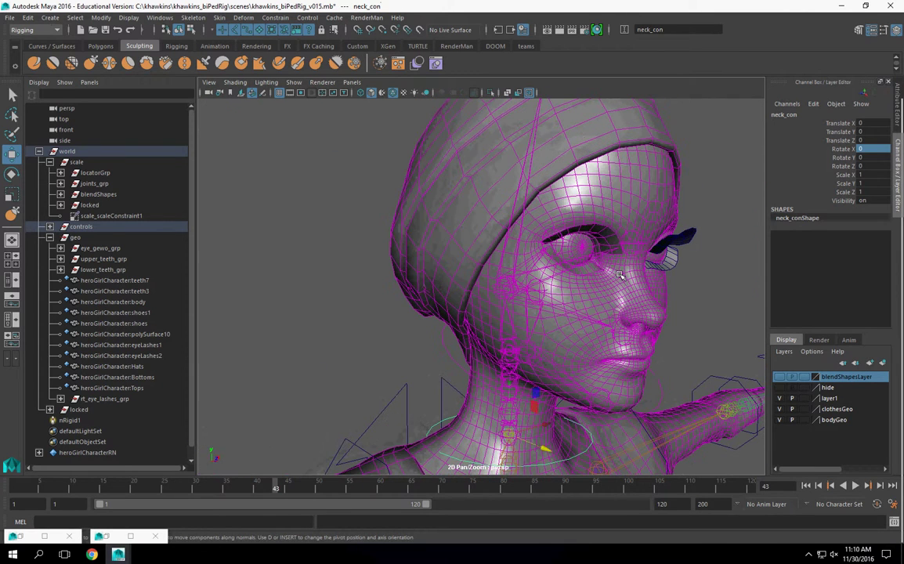
pyautogui.scroll(-10, 619, 275)
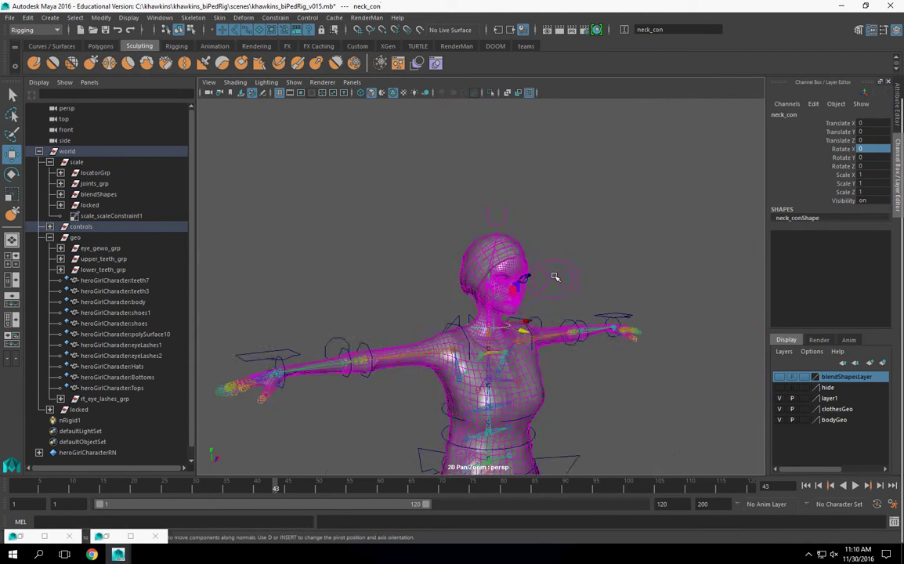
# Test the rig's scaling by enlarging placeMe_con uniformly to about 3.645, and undo the scaling.
pyautogui.click(502, 373)
pyautogui.keyDown('alt'); pyautogui.moveTo(501, 373); pyautogui.dragTo(553, 351); pyautogui.keyUp('alt')
pyautogui.keyDown('alt'); pyautogui.moveTo(508, 326); pyautogui.dragTo(500, 554, button='middle'); pyautogui.keyUp('alt')
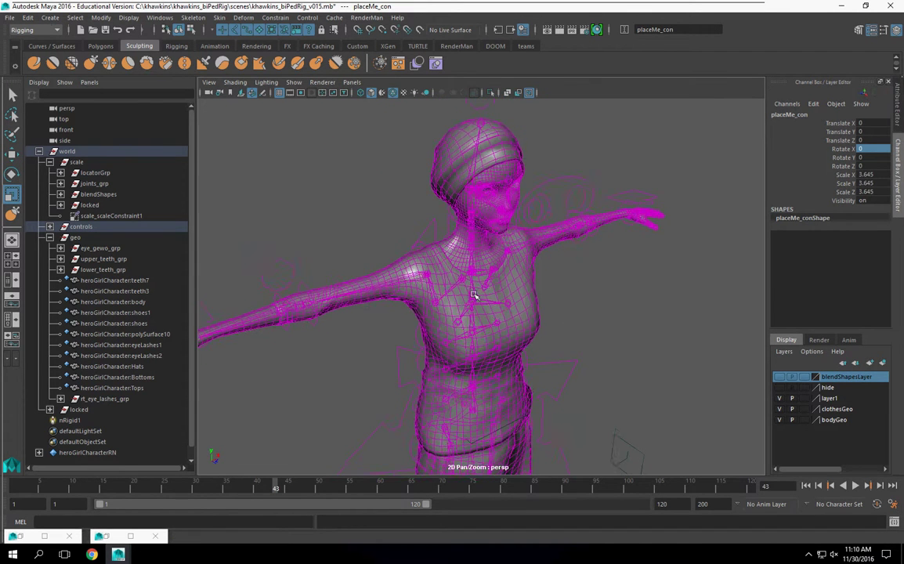
pyautogui.keyDown('alt'); pyautogui.moveTo(474, 295); pyautogui.dragTo(460, 345, button='middle'); pyautogui.keyUp('alt')
pyautogui.keyDown('alt'); pyautogui.moveTo(460, 345); pyautogui.dragTo(458, 295); pyautogui.keyUp('alt')
pyautogui.keyDown('alt'); pyautogui.moveTo(458, 295); pyautogui.dragTo(582, 369, button='middle'); pyautogui.keyUp('alt')
pyautogui.scroll(5, 503, 353)
pyautogui.scroll(3, 571, 375)
pyautogui.hotkey('ctrl', 'z')
# Examine the head and eyelashes up close with the rig at its original scale.
pyautogui.scroll(-8, 594, 384)
pyautogui.scroll(-5, 572, 382)
pyautogui.scroll(5, 577, 375)
pyautogui.keyDown('alt'); pyautogui.moveTo(571, 379); pyautogui.dragTo(549, 343); pyautogui.keyUp('alt')
pyautogui.scroll(5, 537, 312)
pyautogui.keyDown('alt'); pyautogui.moveTo(549, 343); pyautogui.dragTo(544, 243, button='middle'); pyautogui.keyUp('alt')
pyautogui.keyDown('alt'); pyautogui.moveTo(543, 243); pyautogui.dragTo(595, 283); pyautogui.keyUp('alt')
pyautogui.scroll(4, 596, 283)
pyautogui.keyDown('alt'); pyautogui.moveTo(596, 282); pyautogui.dragTo(573, 232, button='middle'); pyautogui.keyUp('alt')
pyautogui.keyDown('alt'); pyautogui.moveTo(573, 232); pyautogui.dragTo(559, 196); pyautogui.keyUp('alt')
pyautogui.keyDown('alt'); pyautogui.moveTo(560, 196); pyautogui.dragTo(544, 353, button='middle'); pyautogui.keyUp('alt')
pyautogui.scroll(5, 544, 353)
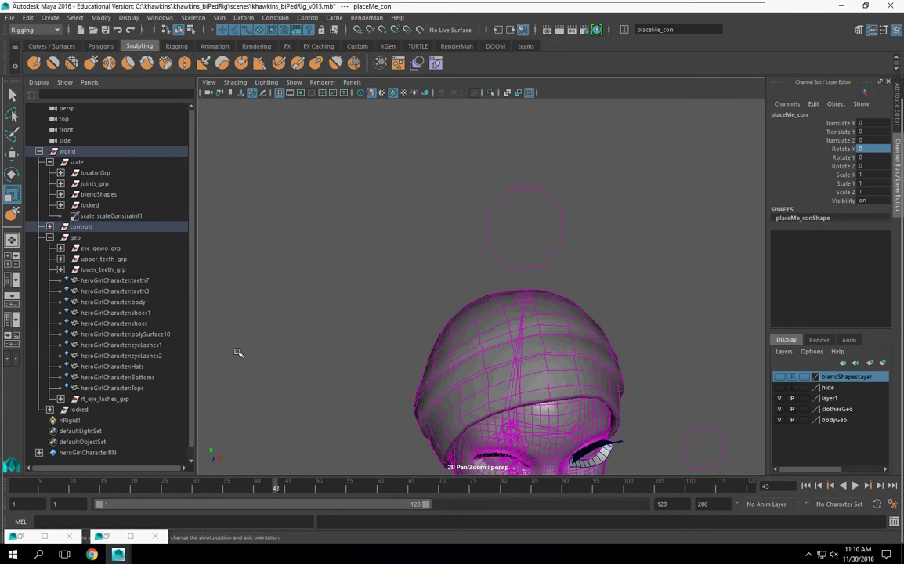
# Create an empty group with nothing selected and name it geoScale.
pyautogui.click(88, 400)
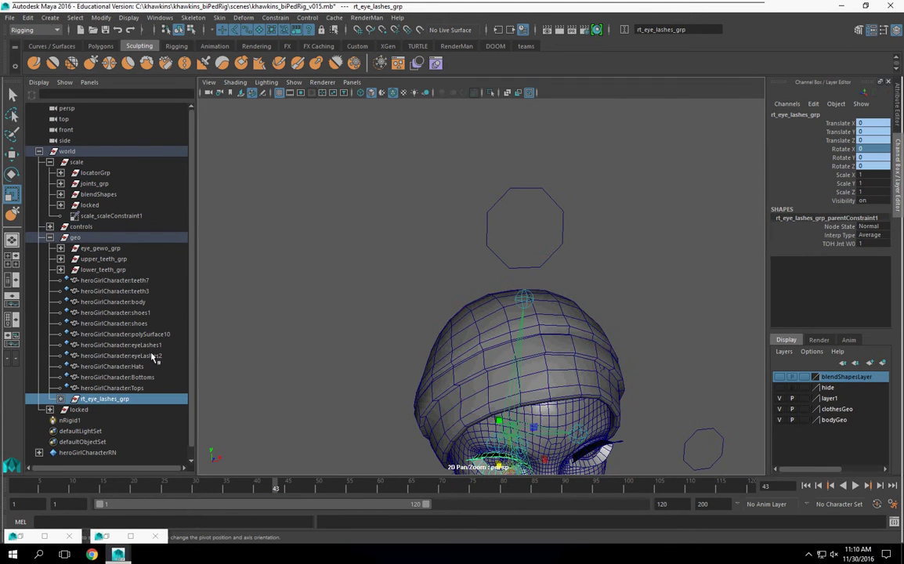
pyautogui.click(80, 163)
pyautogui.click(379, 304)
pyautogui.scroll(-5, 380, 304)
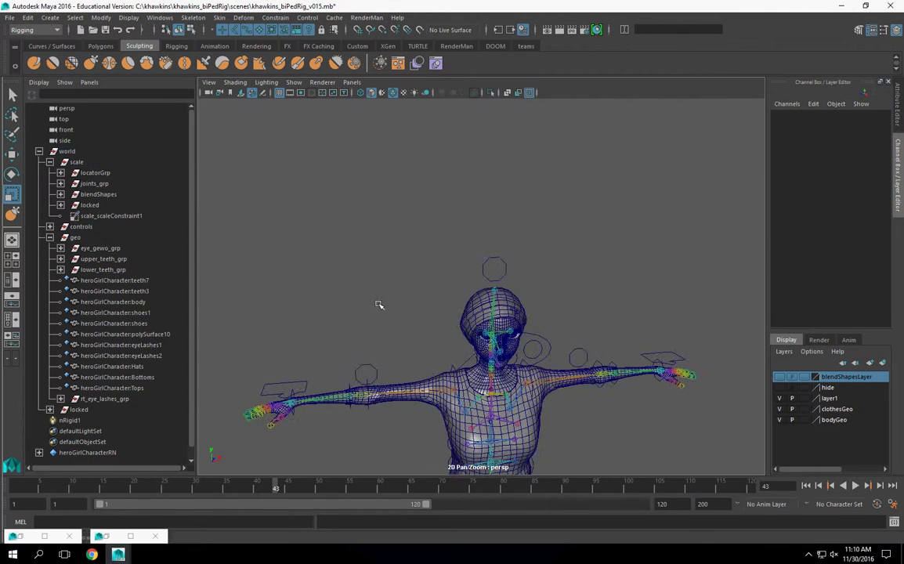
pyautogui.press('f')
pyautogui.hotkey('ctrl', 'g')
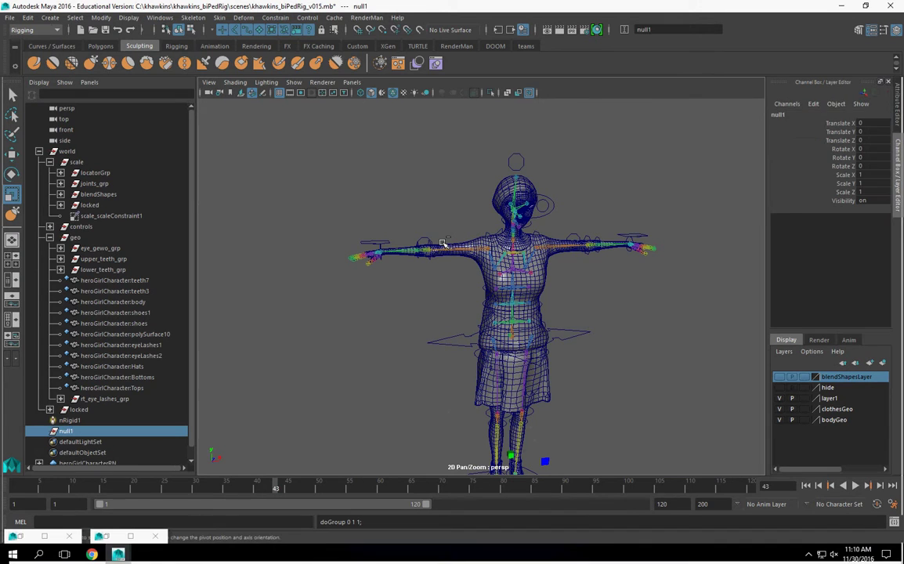
pyautogui.doubleClick(803, 114)
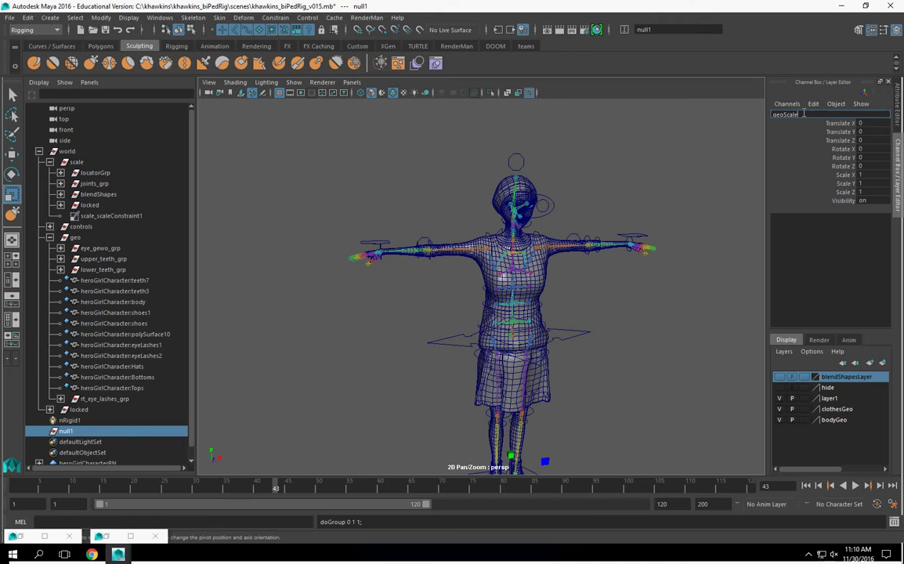
pyautogui.press('Return')
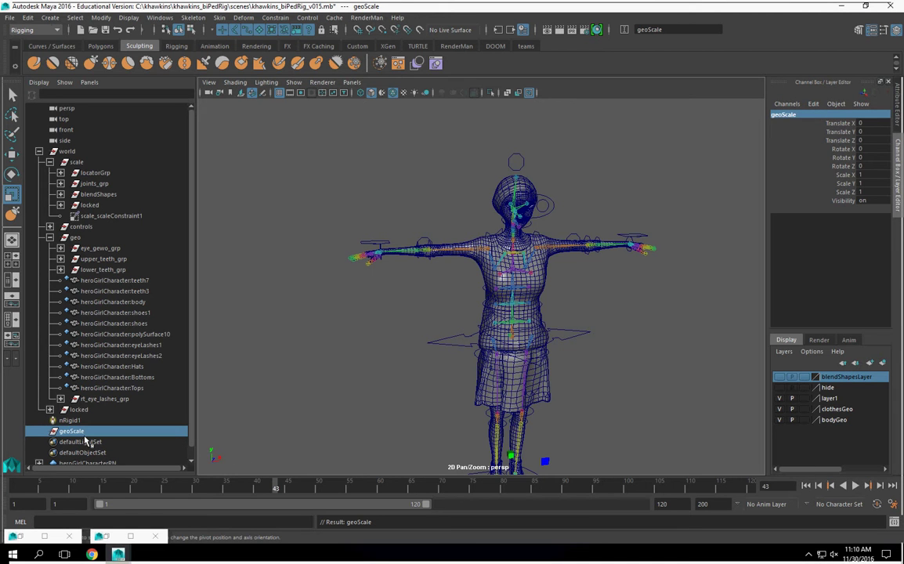
# Parent geoScale under the scale group, and parent rt_eye_lashes_grp under geoScale.
pyautogui.keyDown('ctrl'); pyautogui.click(77, 162); pyautogui.keyUp('ctrl')
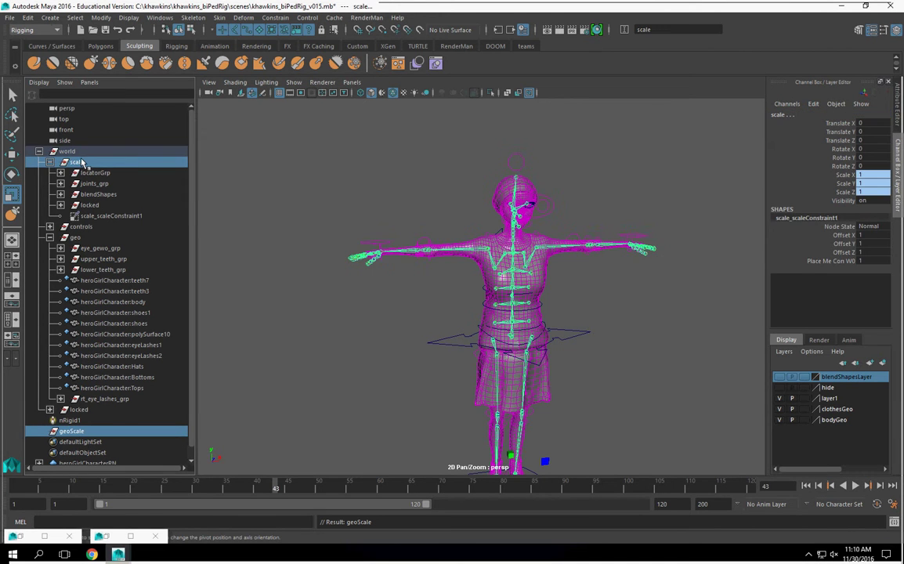
pyautogui.press('p')
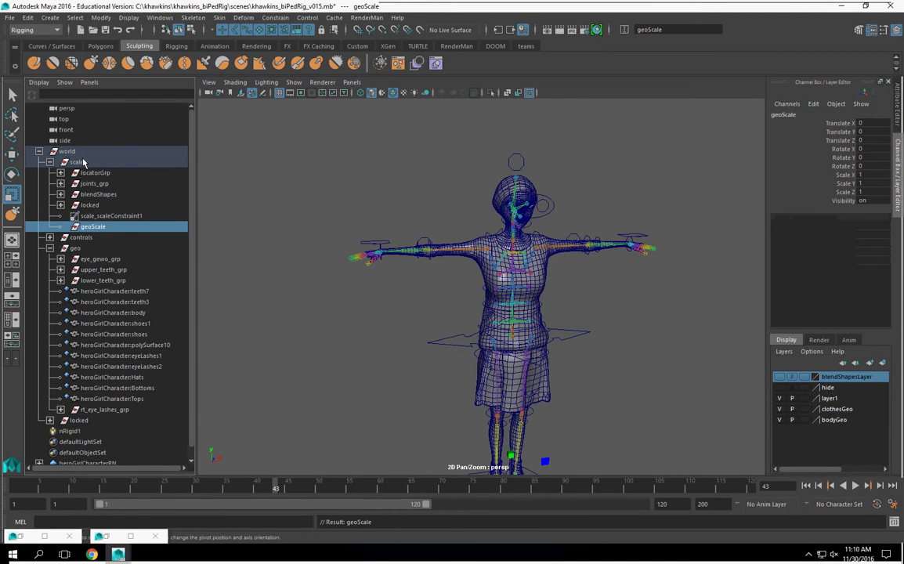
pyautogui.click(110, 411)
pyautogui.keyDown('ctrl'); pyautogui.click(96, 228); pyautogui.keyUp('ctrl')
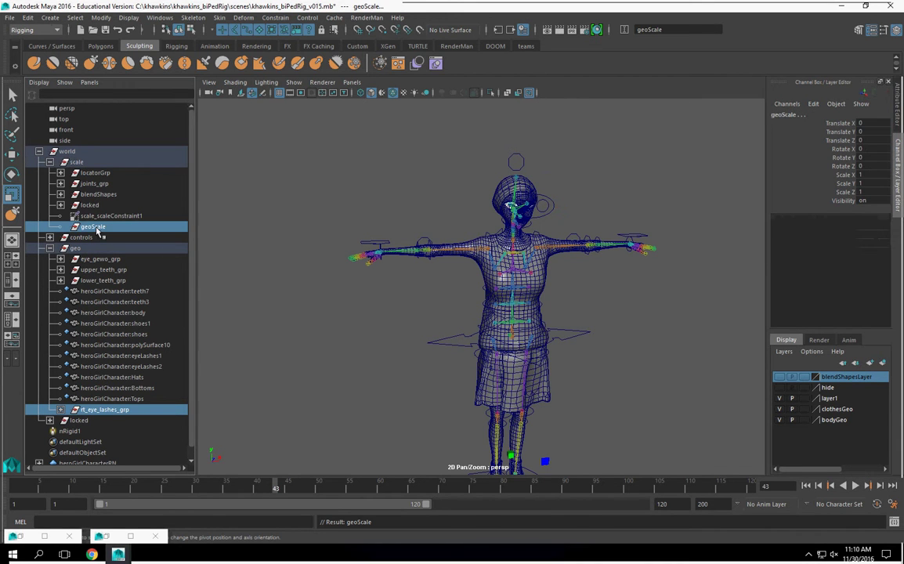
pyautogui.press('p')
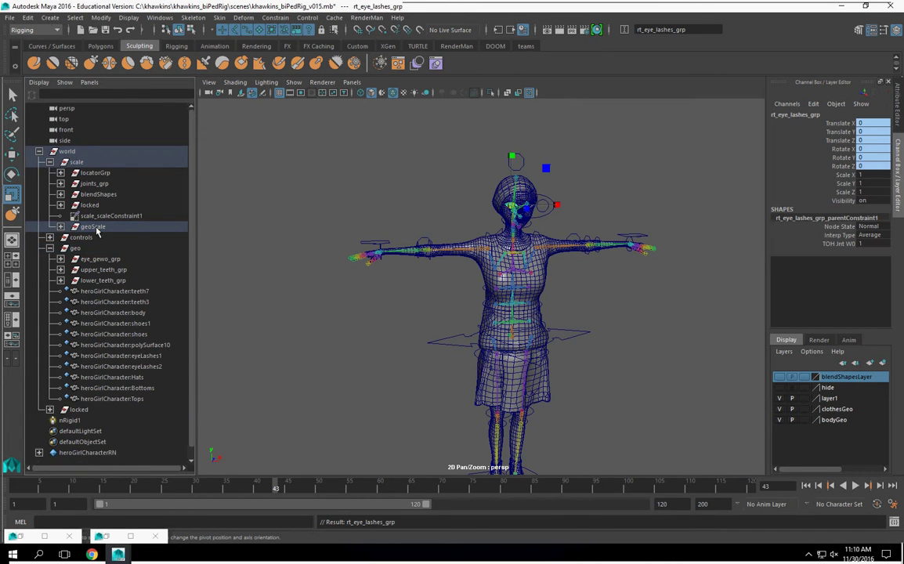
# Scale placeMe_con uniformly to about 7.445 and check how the right eyelashes and eyes follow the enlarged head.
pyautogui.scroll(-6, 439, 193)
pyautogui.click(490, 393)
pyautogui.click(492, 394)
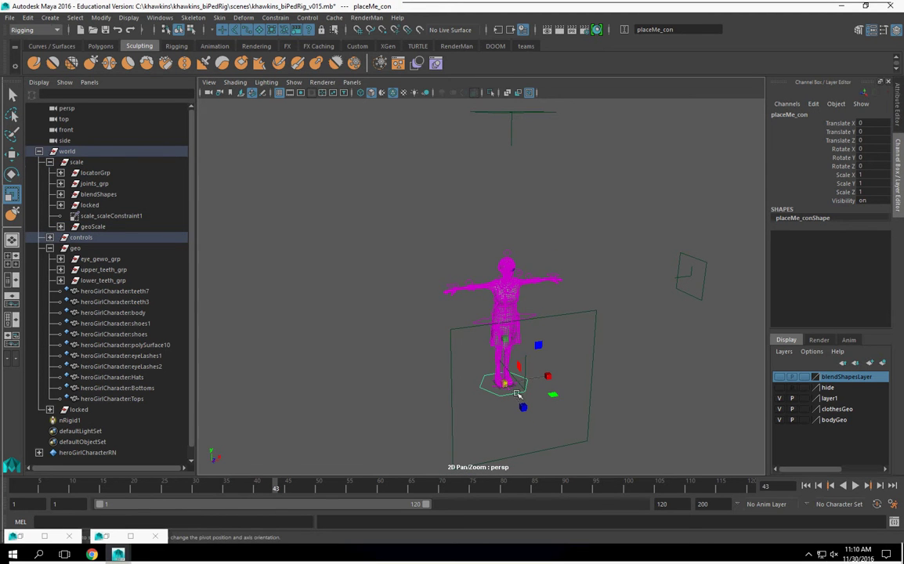
pyautogui.moveTo(505, 384); pyautogui.dragTo(508, 306)
pyautogui.scroll(5, 500, 330)
pyautogui.scroll(-3, 509, 317)
pyautogui.scroll(-5, 508, 310)
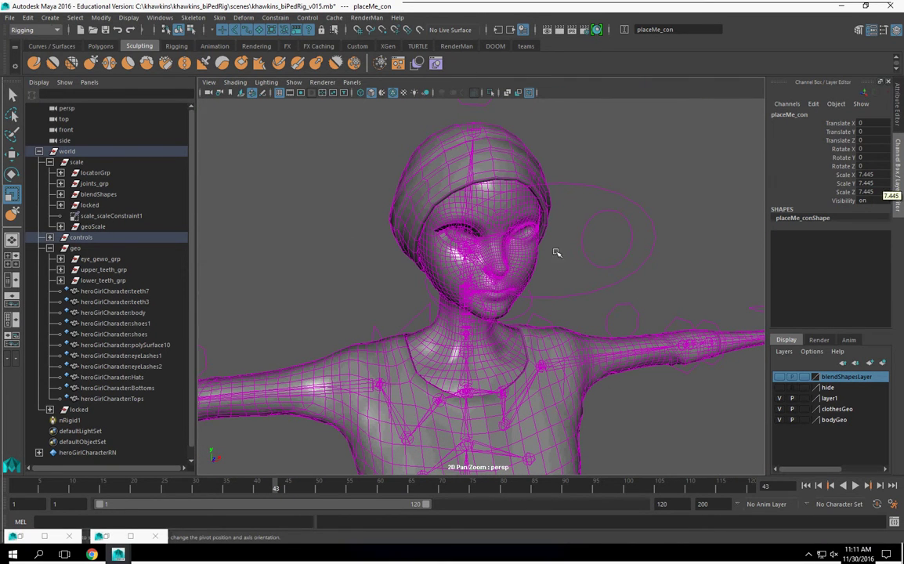
pyautogui.keyDown('alt'); pyautogui.moveTo(555, 252); pyautogui.dragTo(613, 306, button='right'); pyautogui.keyUp('alt')
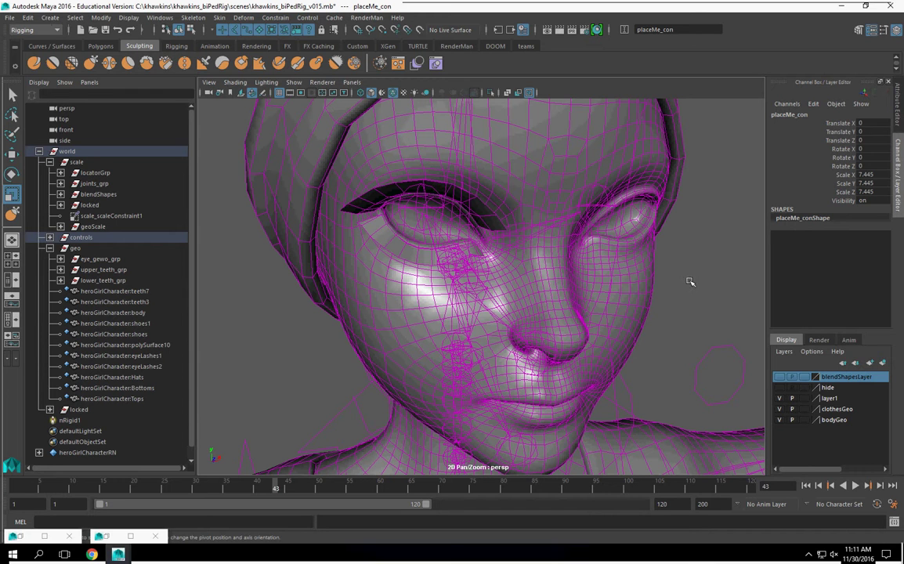
# Reset placeMe_con's Scale X, Y and Z to 1.
pyautogui.moveTo(876, 176); pyautogui.dragTo(882, 192)
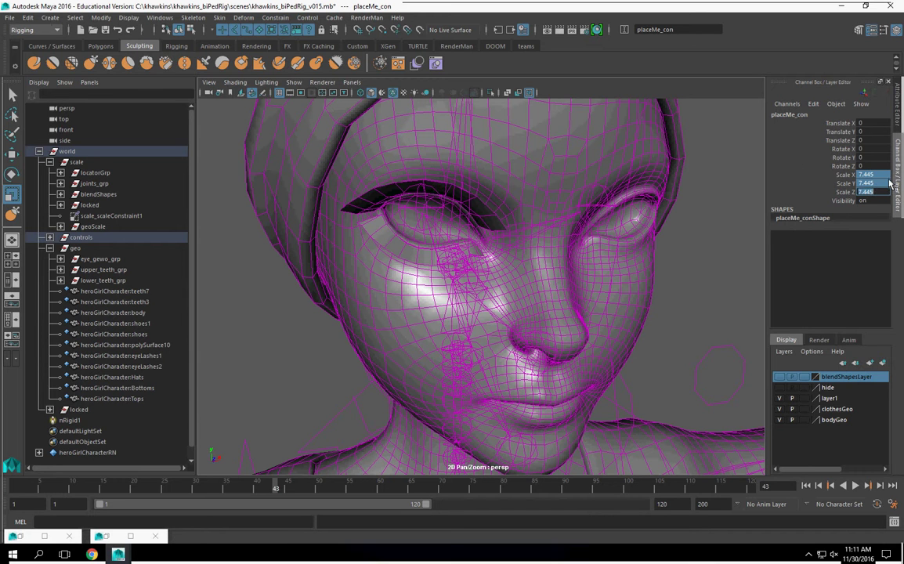
pyautogui.write('1')
pyautogui.press('Return')
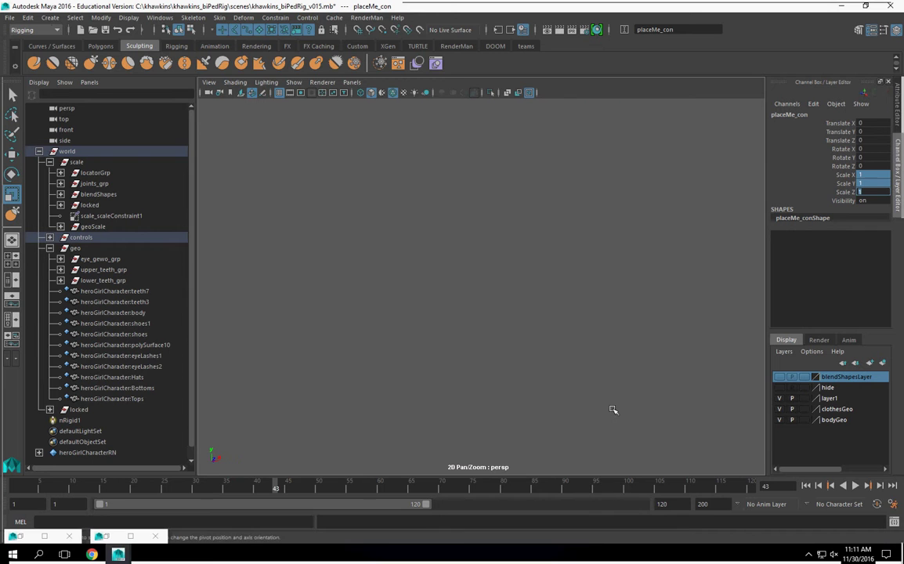
pyautogui.scroll(6, 571, 332)
pyautogui.keyDown('alt'); pyautogui.moveTo(571, 368); pyautogui.dragTo(559, 285, button='middle'); pyautogui.keyUp('alt')
pyautogui.scroll(6, 559, 284)
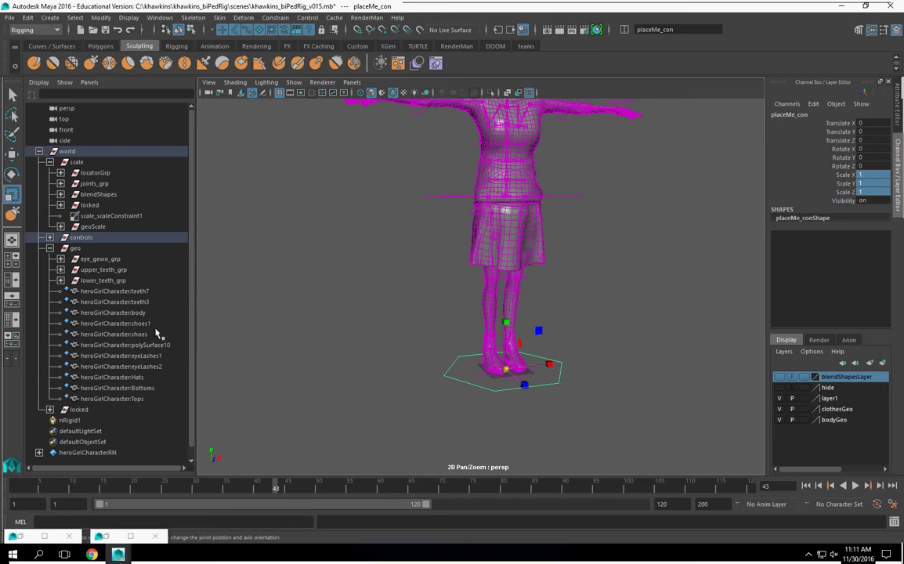
# Check the contents of eye_gewo_grp and parent the whole group under geoScale.
pyautogui.click(105, 260)
pyautogui.keyDown('alt'); pyautogui.moveTo(292, 386); pyautogui.dragTo(283, 441, button='middle'); pyautogui.keyUp('alt')
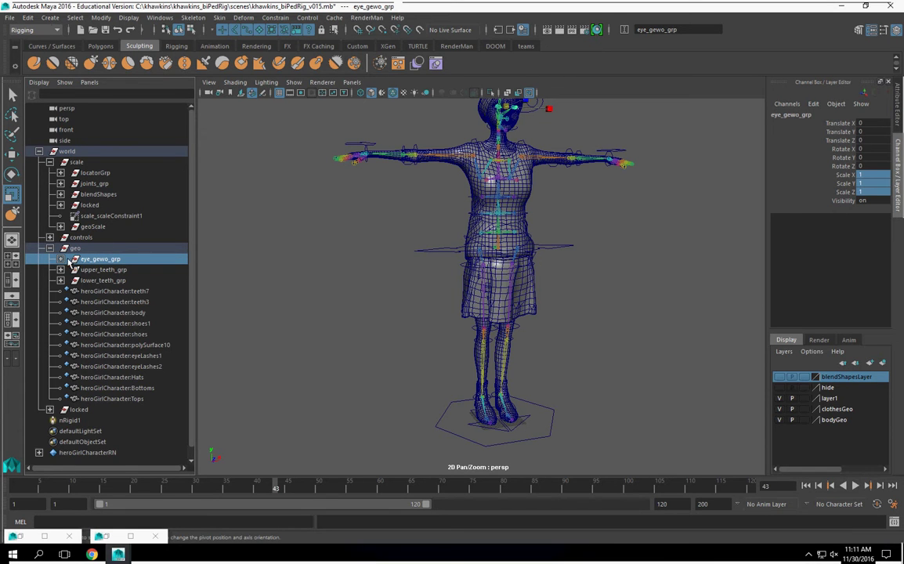
pyautogui.click(60, 259)
pyautogui.click(72, 269)
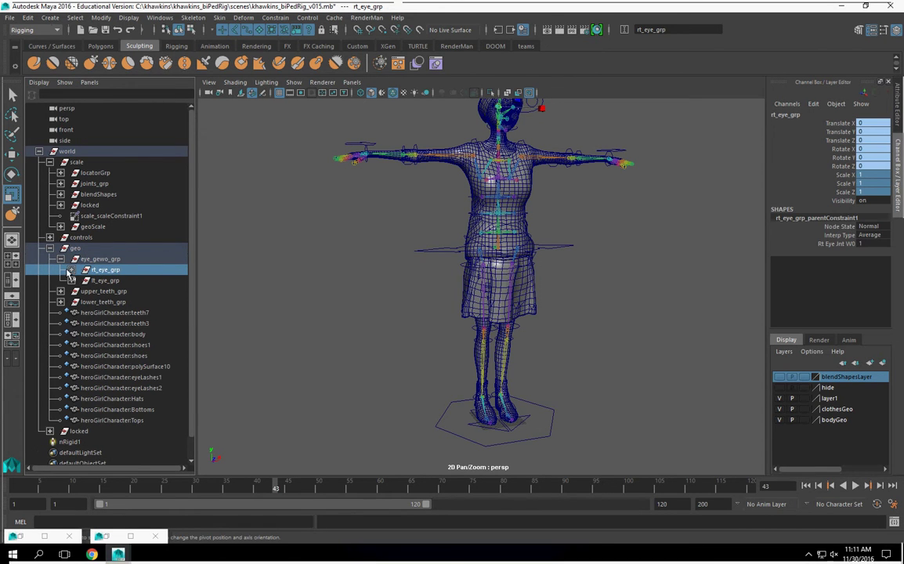
pyautogui.click(61, 259)
pyautogui.click(94, 259)
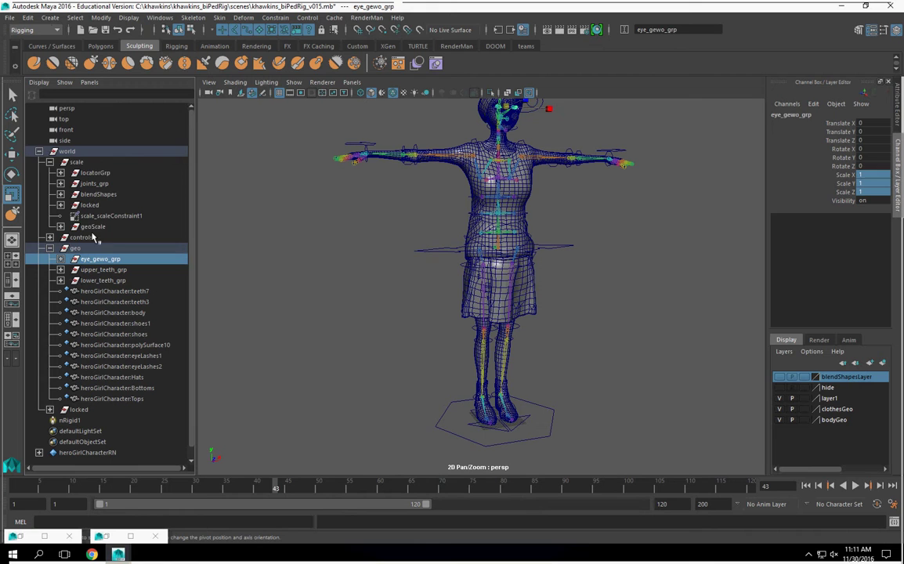
pyautogui.keyDown('ctrl'); pyautogui.click(95, 227); pyautogui.keyUp('ctrl')
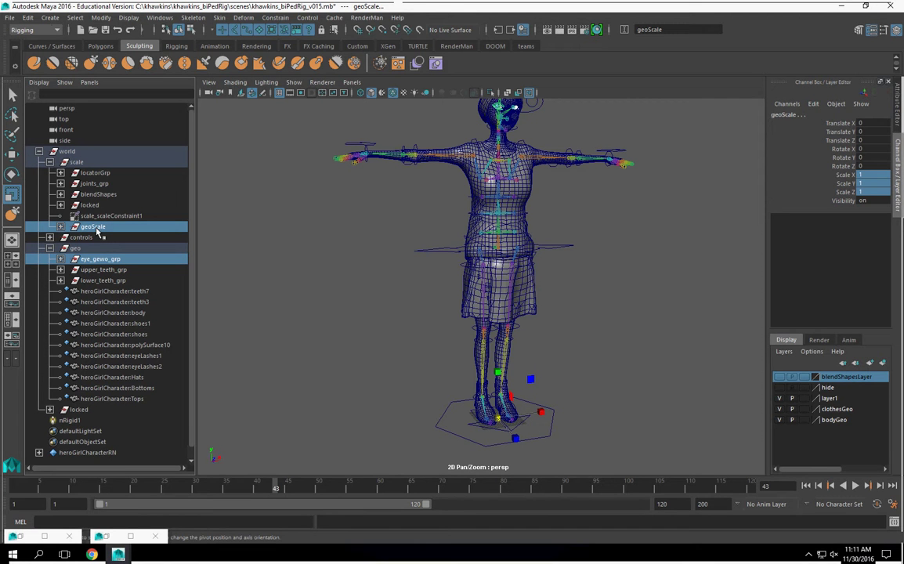
pyautogui.press('p')
# Group the left eye's upper and lower eyelash meshes, eyeLashes1 and eyeLashes2.
pyautogui.scroll(-3, 496, 424)
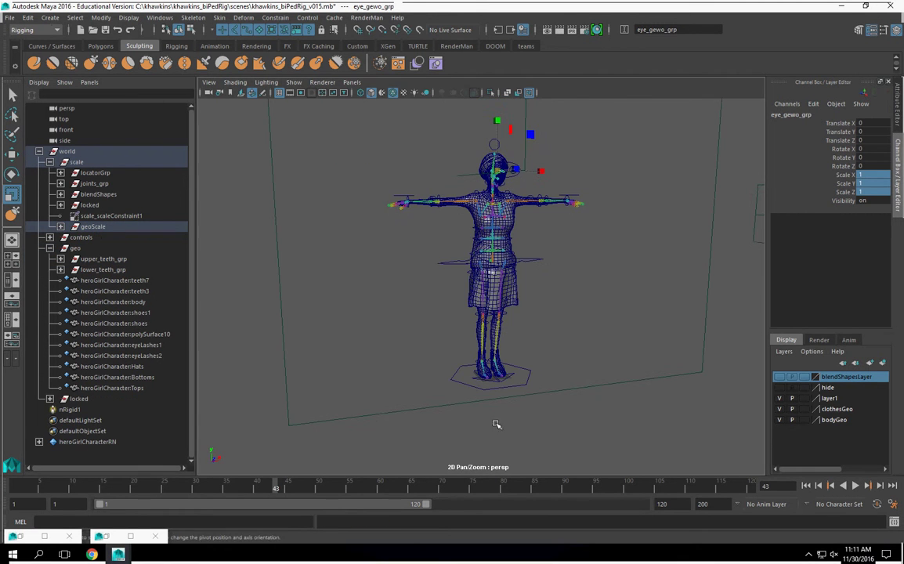
pyautogui.keyDown('alt'); pyautogui.moveTo(518, 193); pyautogui.dragTo(540, 320, button='middle'); pyautogui.keyUp('alt')
pyautogui.scroll(5, 555, 222)
pyautogui.keyDown('alt'); pyautogui.moveTo(540, 320); pyautogui.dragTo(597, 286, button='right'); pyautogui.keyUp('alt')
pyautogui.scroll(5, 619, 288)
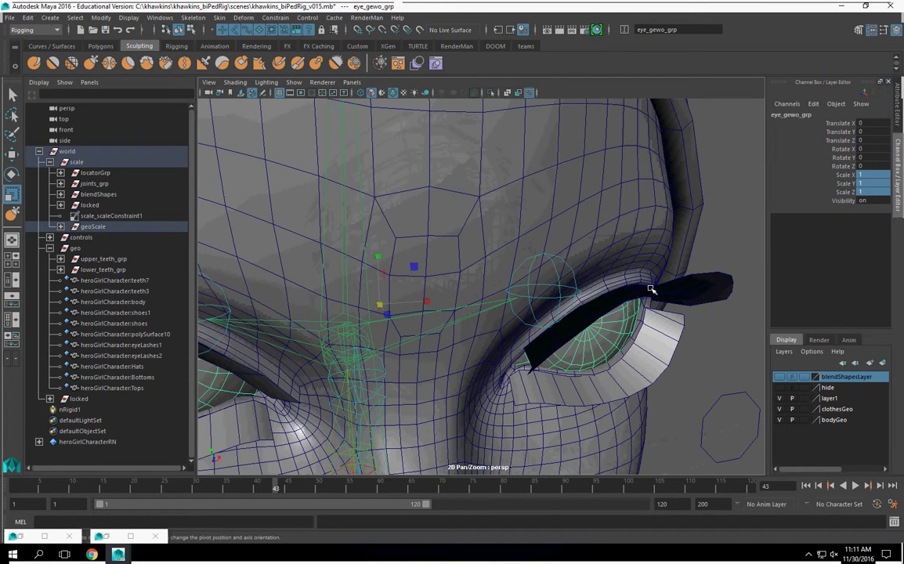
pyautogui.click(673, 349)
pyautogui.keyDown('shift'); pyautogui.click(684, 347); pyautogui.keyUp('shift')
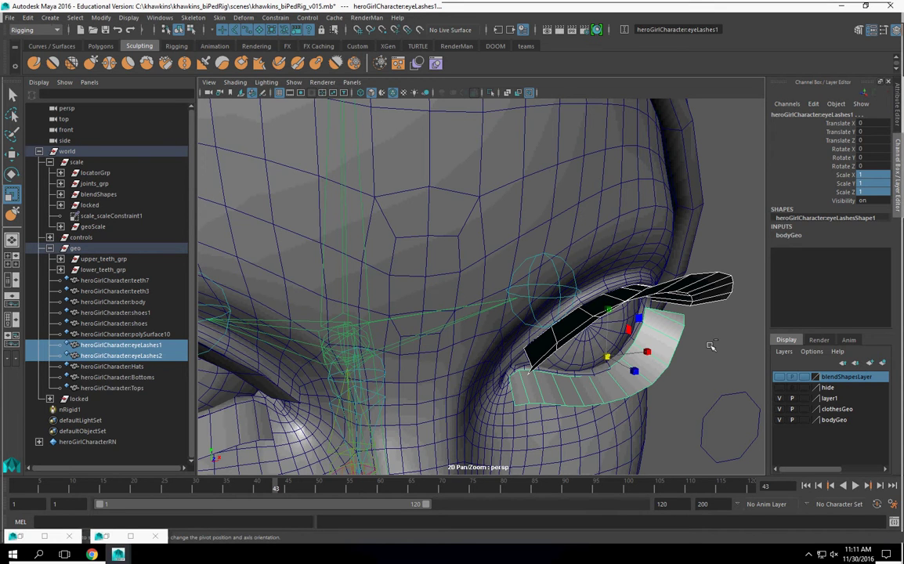
pyautogui.hotkey('ctrl', 'g')
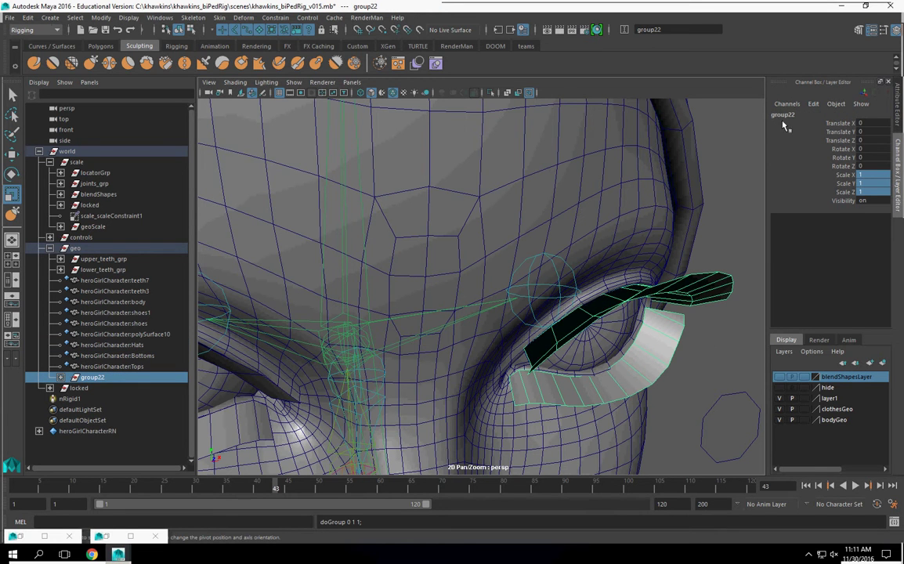
# Rename the left eyelash group group22 to lt_eye_lashes_grp, reusing the right eyelash group's name with an l prefix.
pyautogui.click(61, 226)
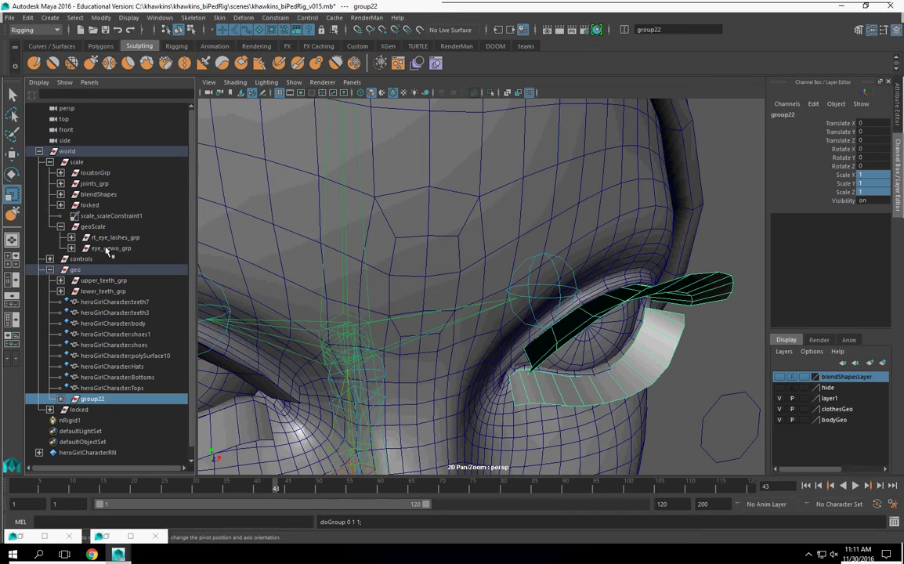
pyautogui.click(100, 236)
pyautogui.click(786, 115)
pyautogui.hotkey('ctrl', 'c')
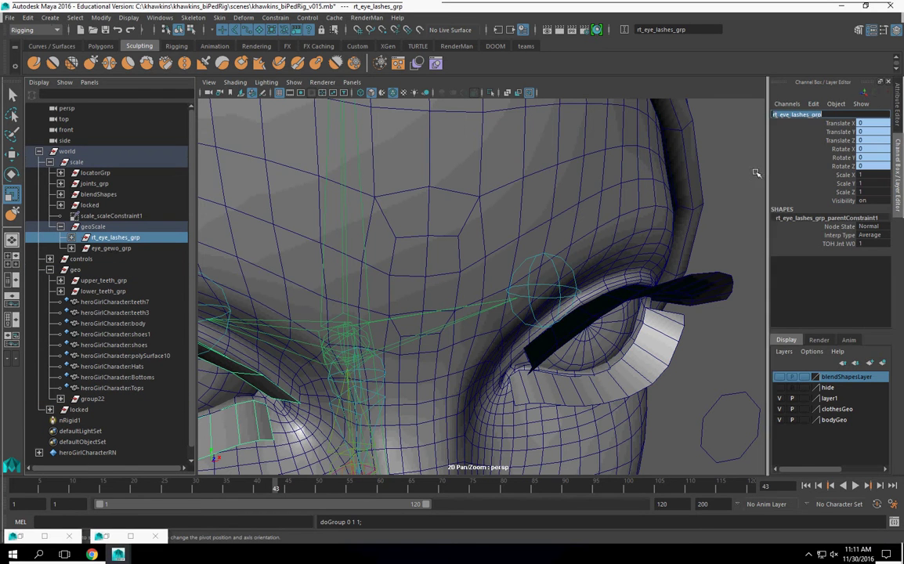
pyautogui.click(92, 401)
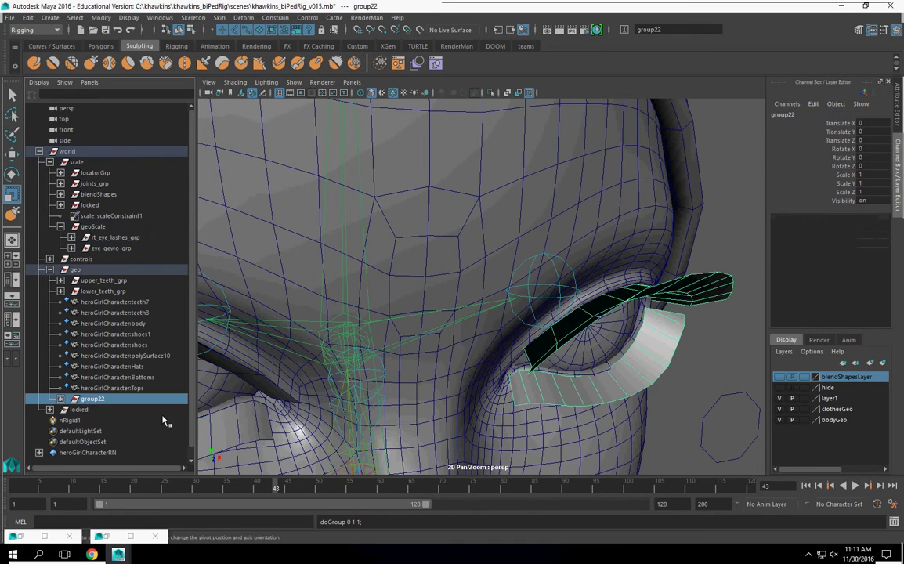
pyautogui.click(792, 116)
pyautogui.hotkey('ctrl', 'v')
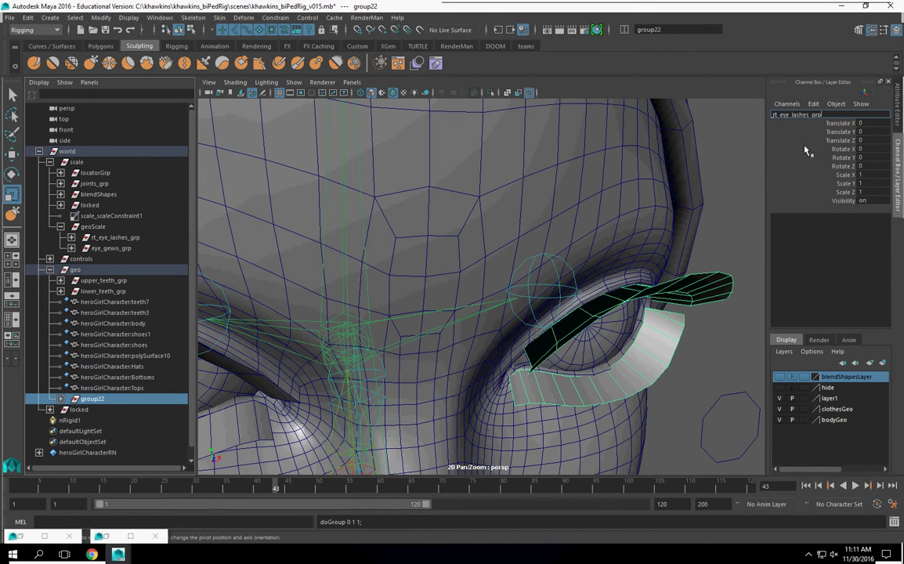
pyautogui.press('Home')
pyautogui.press('Delete')
pyautogui.write('l')
pyautogui.press('Return')
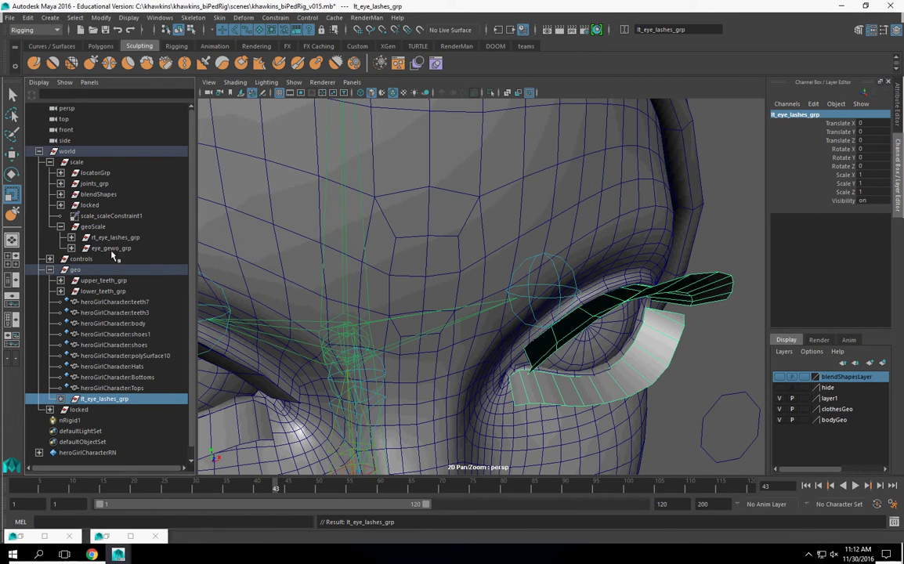
# Parent lt_eye_lashes_grp under the geoScale group.
pyautogui.click(100, 229)
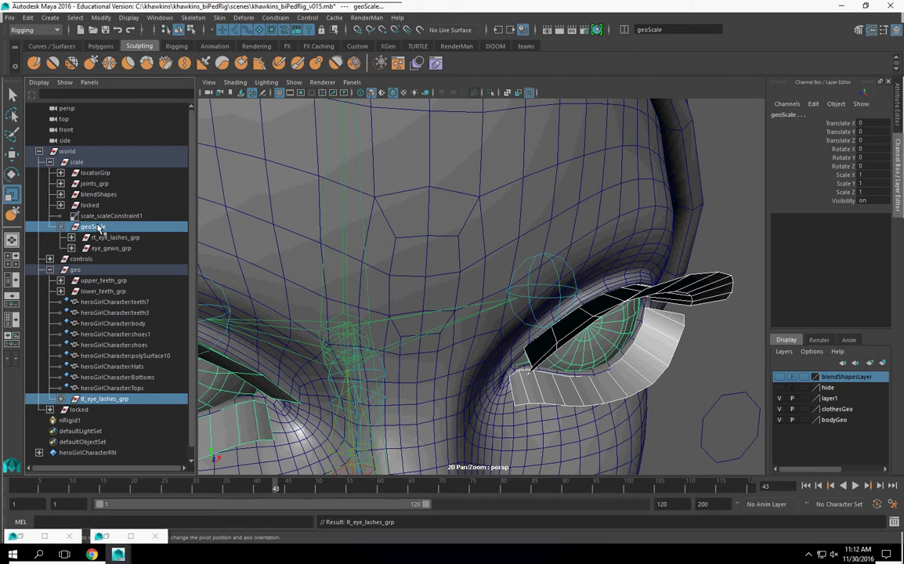
pyautogui.press('p')
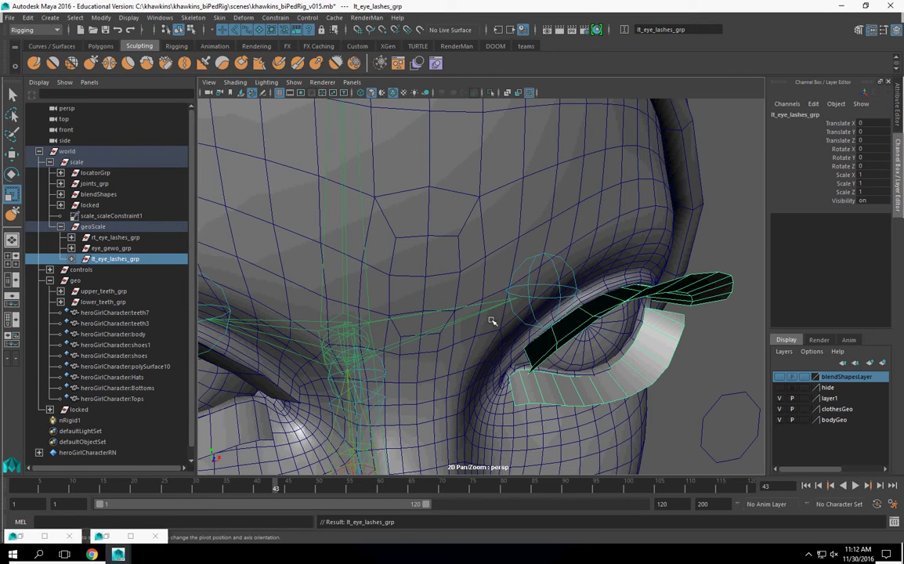
pyautogui.press('a')
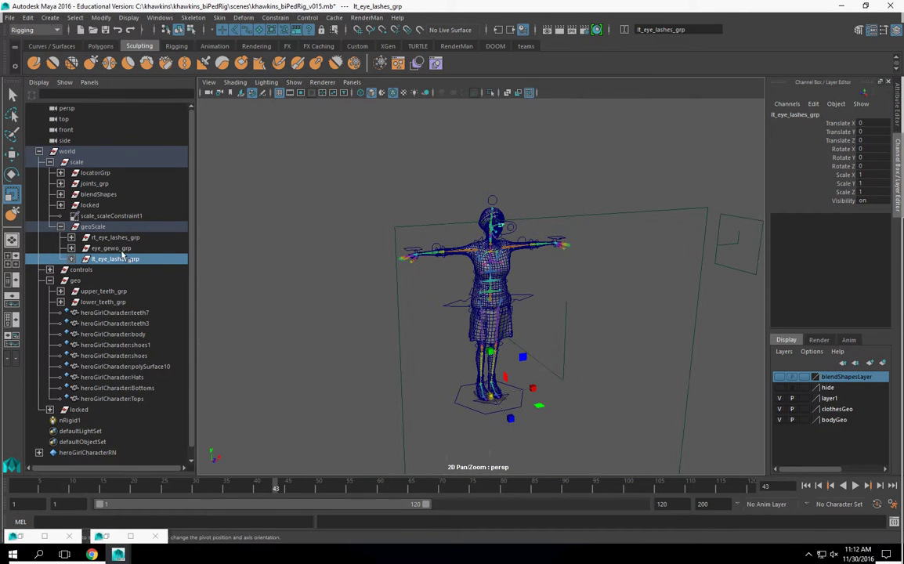
# Select the geoScale group and examine on the full character which geometry it contains.
pyautogui.click(99, 228)
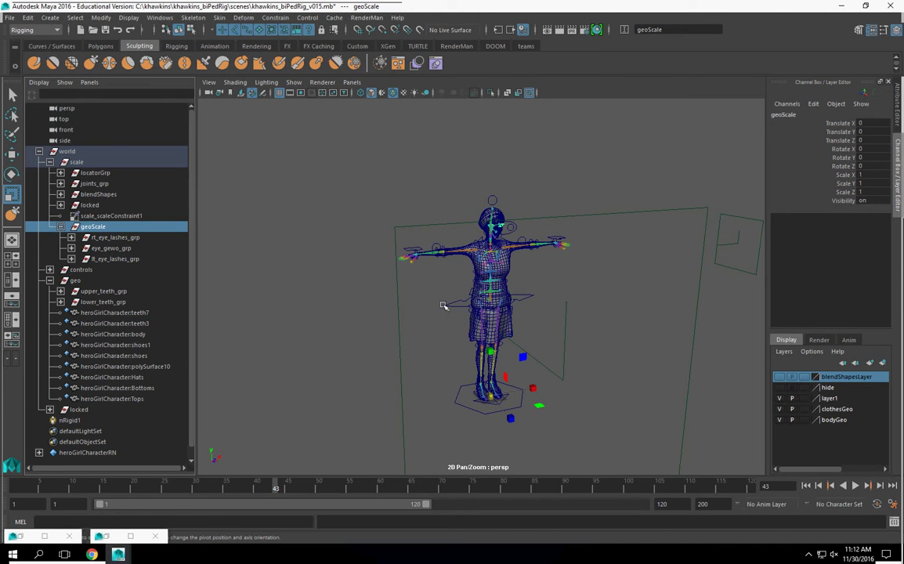
pyautogui.press('f')
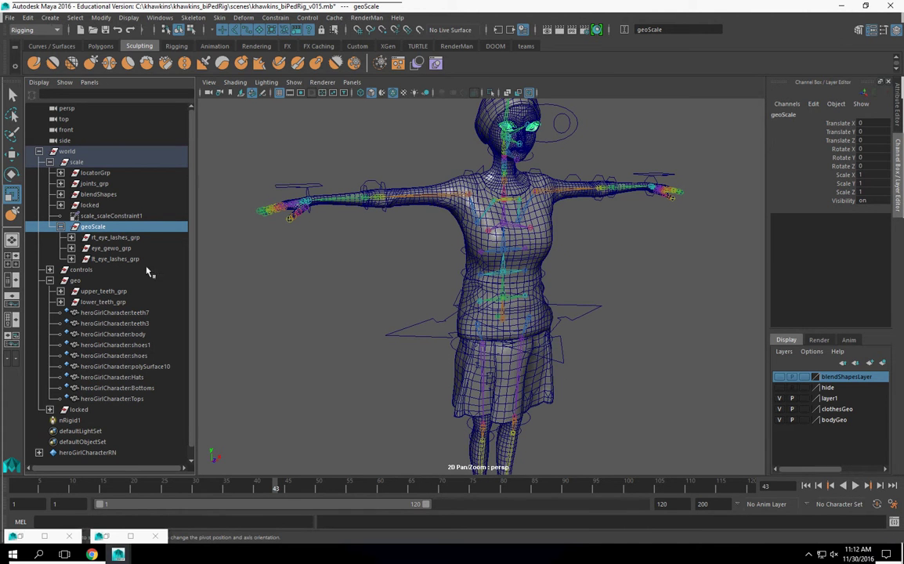
pyautogui.scroll(-6, 403, 312)
pyautogui.scroll(2, 464, 329)
pyautogui.scroll(2, 464, 329)
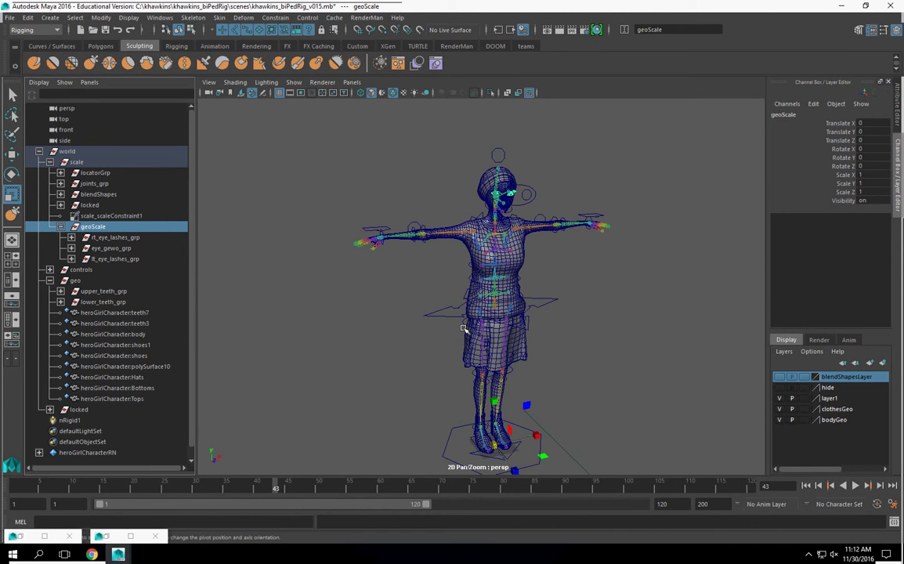
pyautogui.scroll(3, 535, 278)
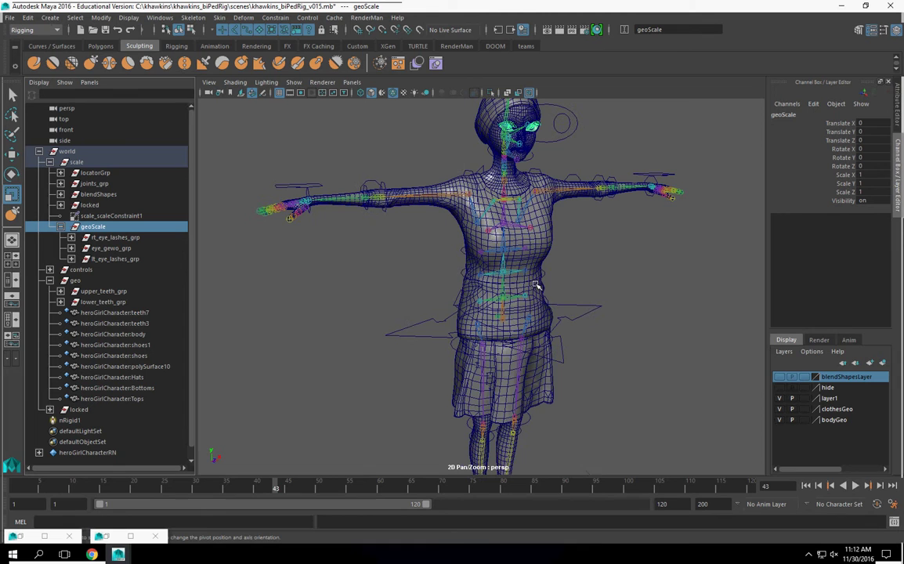
pyautogui.scroll(-1, 540, 279)
pyautogui.scroll(-3, 540, 295)
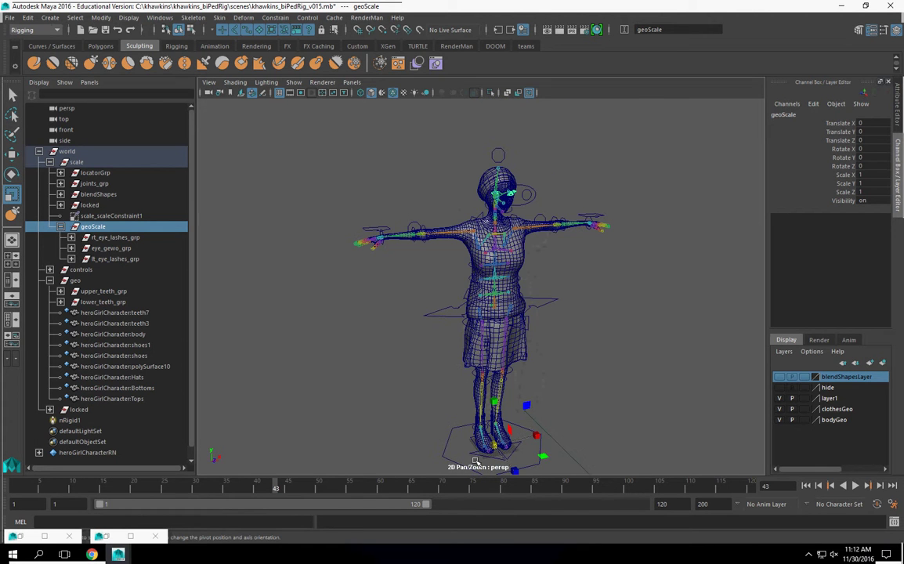
# Scale placeMe_con uniformly to about 22.116 and check how both sets of eyelashes and the eyes follow the enlarged head.
pyautogui.click(444, 448)
pyautogui.click(447, 440)
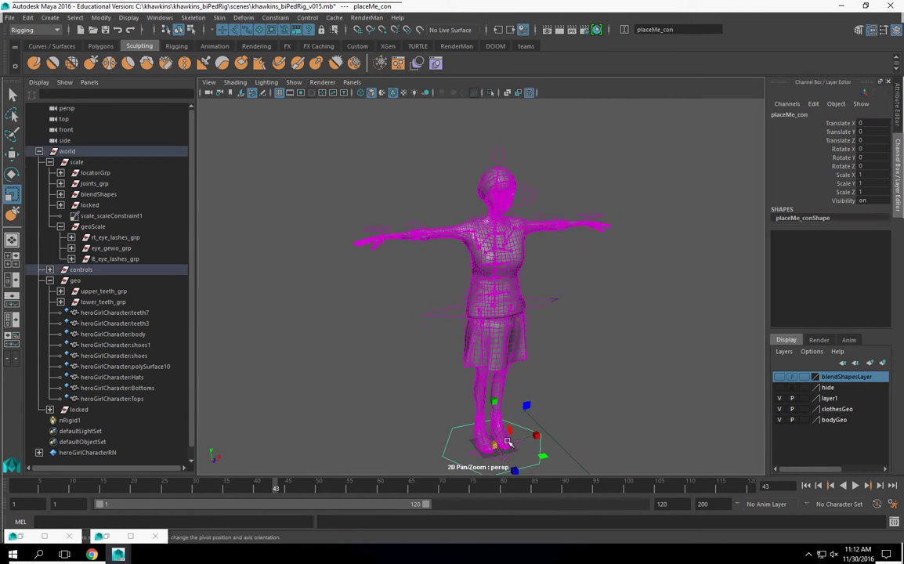
pyautogui.scroll(-3, 506, 441)
pyautogui.moveTo(492, 397); pyautogui.dragTo(688, 365)
pyautogui.scroll(-5, 579, 333)
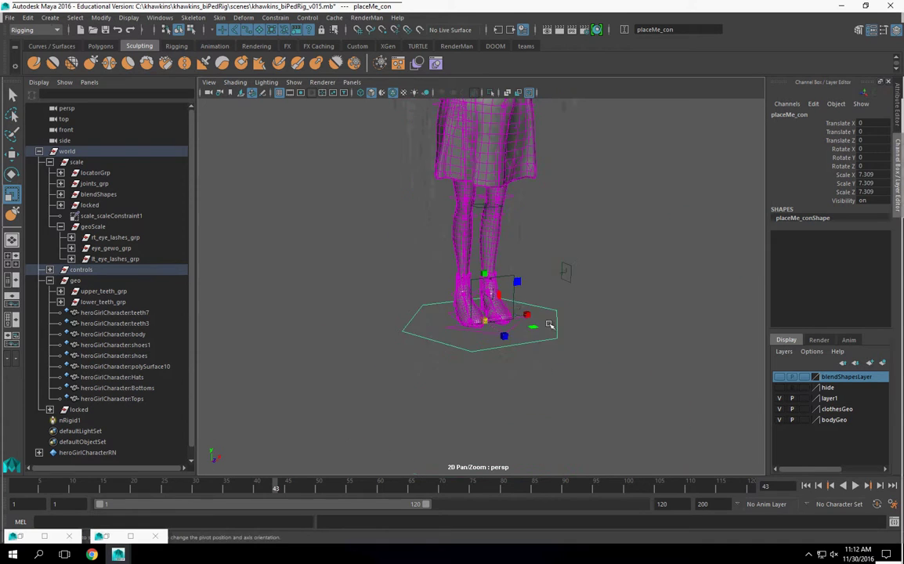
pyautogui.keyDown('alt'); pyautogui.moveTo(547, 323); pyautogui.dragTo(535, 486, button='middle'); pyautogui.keyUp('alt')
pyautogui.scroll(-3, 487, 405)
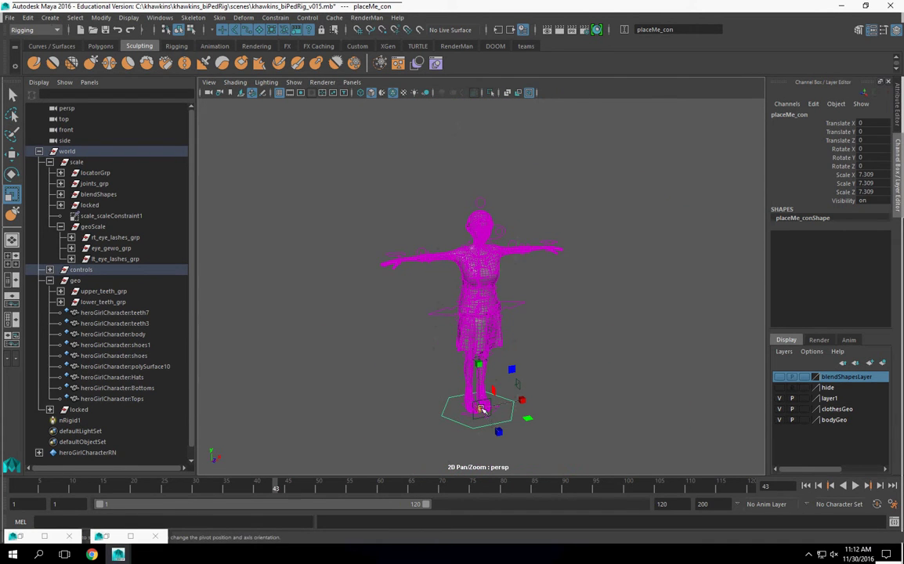
pyautogui.moveTo(482, 409); pyautogui.dragTo(599, 405)
pyautogui.keyDown('alt'); pyautogui.moveTo(462, 259); pyautogui.dragTo(431, 540, button='middle'); pyautogui.keyUp('alt')
pyautogui.scroll(4, 430, 335)
pyautogui.keyDown('alt'); pyautogui.moveTo(432, 325); pyautogui.dragTo(461, 452, button='middle'); pyautogui.keyUp('alt')
pyautogui.scroll(3, 458, 374)
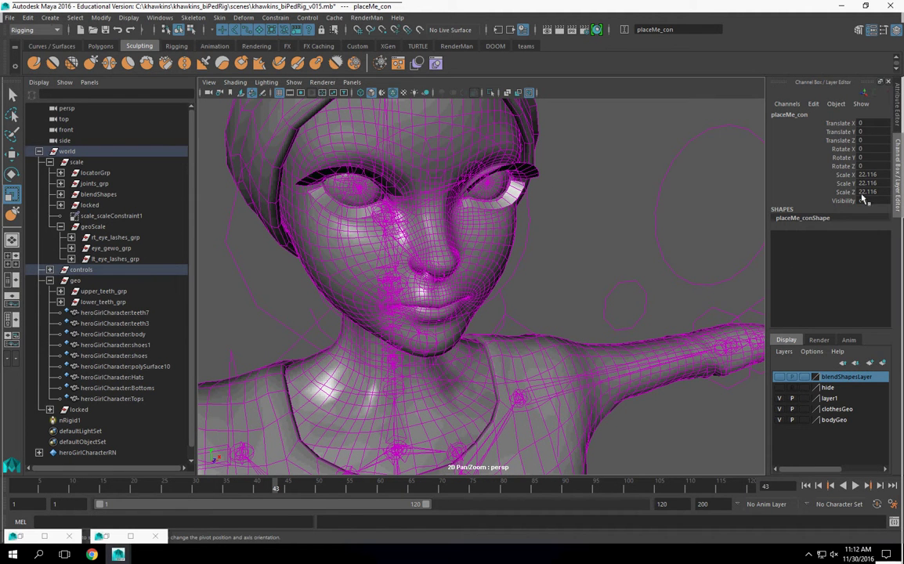
# Set placeMe_con's Scale X, Y and Z back to 1.
pyautogui.moveTo(868, 175); pyautogui.dragTo(868, 192)
pyautogui.write('1')
pyautogui.press('Return')
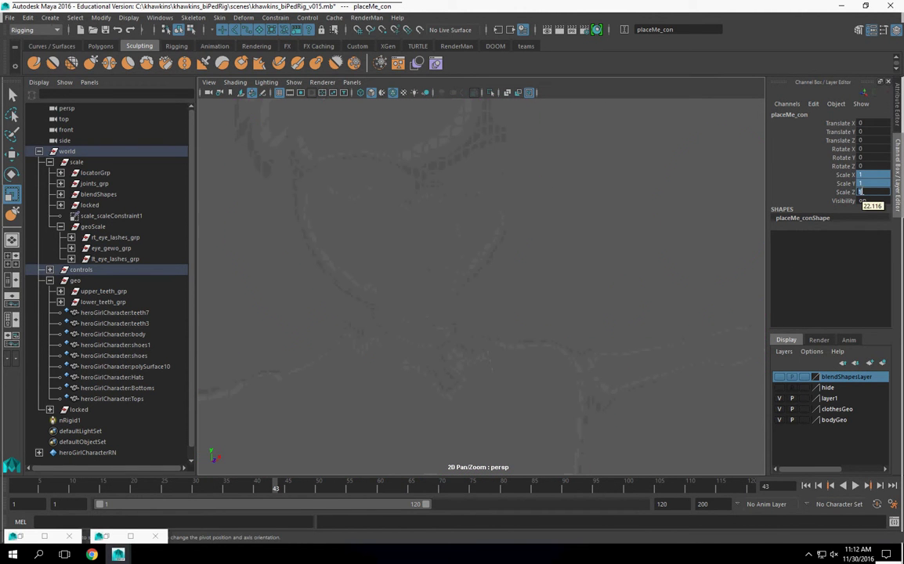
# Select the heroGirlCharacter:Tops mesh and examine the clothing and body of the rigged character.
pyautogui.keyDown('alt'); pyautogui.moveTo(511, 367); pyautogui.dragTo(484, 267, button='middle'); pyautogui.keyUp('alt')
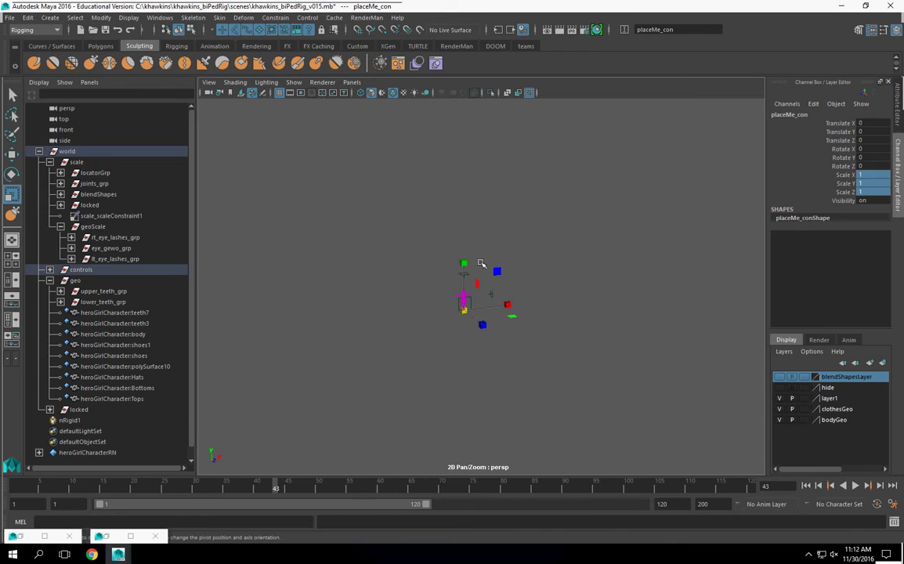
pyautogui.scroll(10, 493, 286)
pyautogui.keyDown('alt'); pyautogui.moveTo(387, 325); pyautogui.dragTo(590, 222, button='middle'); pyautogui.keyUp('alt')
pyautogui.scroll(4, 588, 219)
pyautogui.keyDown('alt'); pyautogui.moveTo(682, 207); pyautogui.dragTo(517, 273, button='middle'); pyautogui.keyUp('alt')
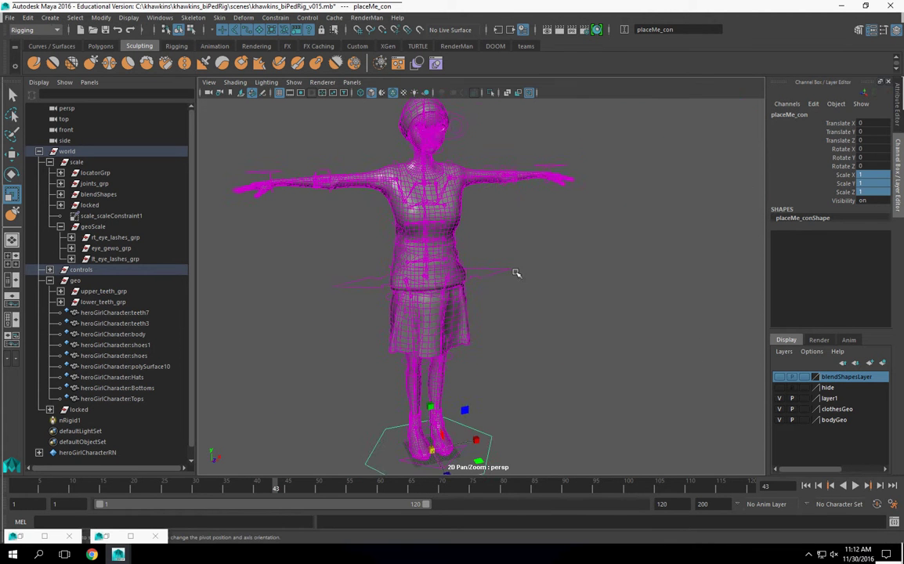
pyautogui.scroll(5, 507, 271)
pyautogui.keyDown('alt'); pyautogui.moveTo(343, 143); pyautogui.dragTo(428, 282, button='middle'); pyautogui.keyUp('alt')
pyautogui.click(364, 239)
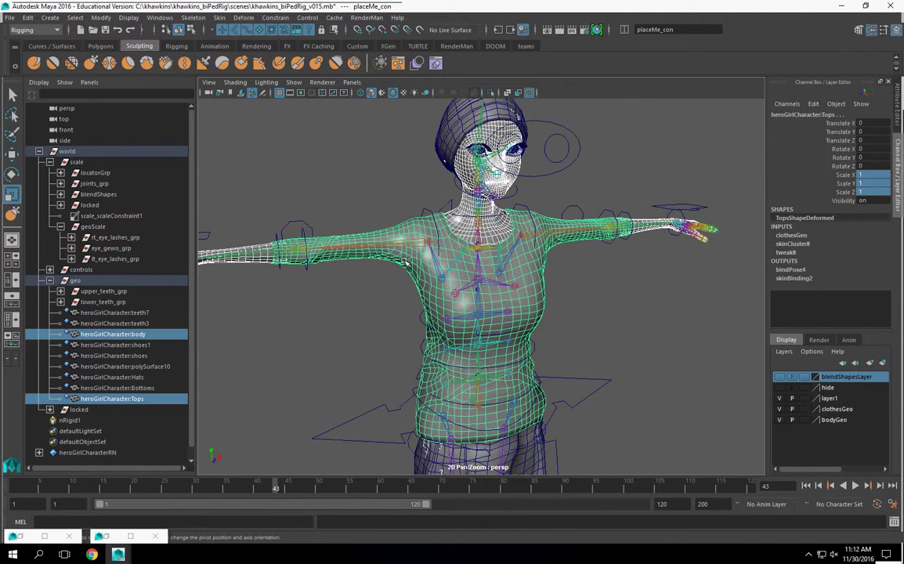
pyautogui.click(402, 267)
pyautogui.click(411, 264)
pyautogui.scroll(-10, 486, 314)
pyautogui.keyDown('alt'); pyautogui.moveTo(548, 368); pyautogui.dragTo(617, 333); pyautogui.keyUp('alt')
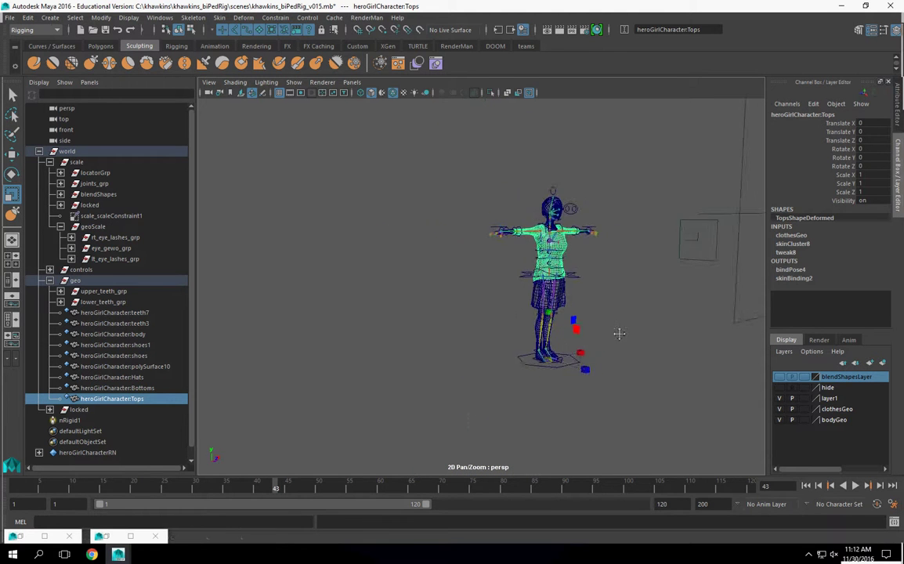
pyautogui.keyDown('alt'); pyautogui.moveTo(617, 333); pyautogui.dragTo(539, 344, button='middle'); pyautogui.keyUp('alt')
pyautogui.scroll(9, 539, 344)
pyautogui.scroll(-5, 422, 362)
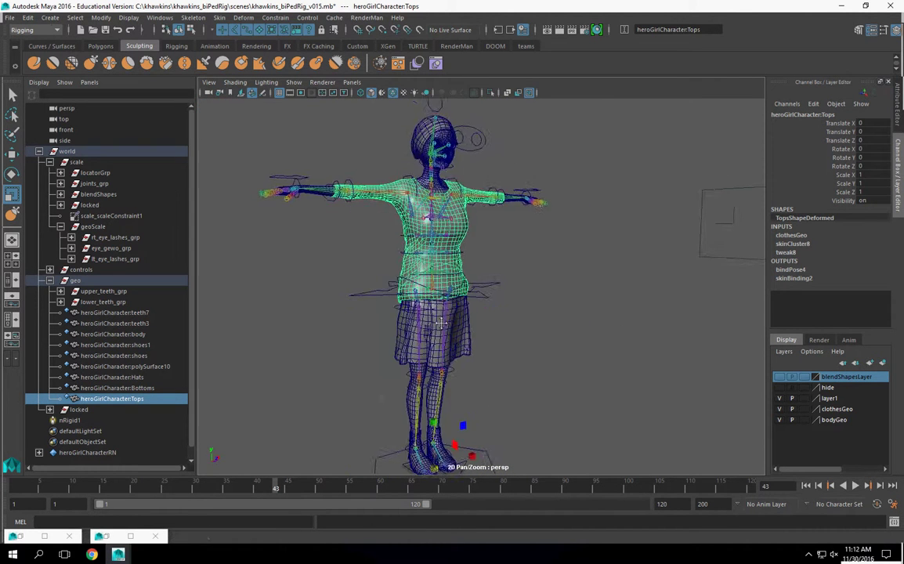
pyautogui.keyDown('alt'); pyautogui.moveTo(414, 396); pyautogui.dragTo(461, 358, button='middle'); pyautogui.keyUp('alt')
pyautogui.scroll(7, 448, 305)
pyautogui.scroll(-4, 449, 306)
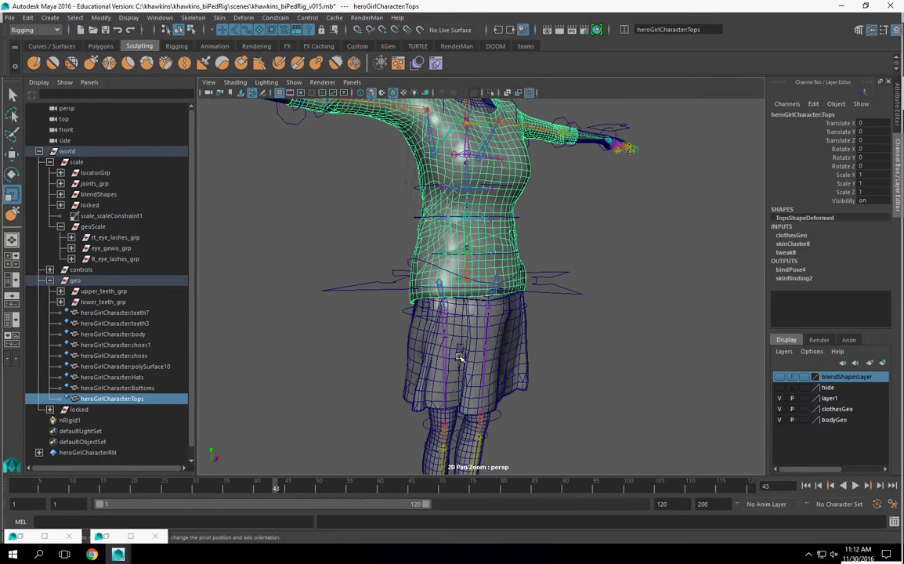